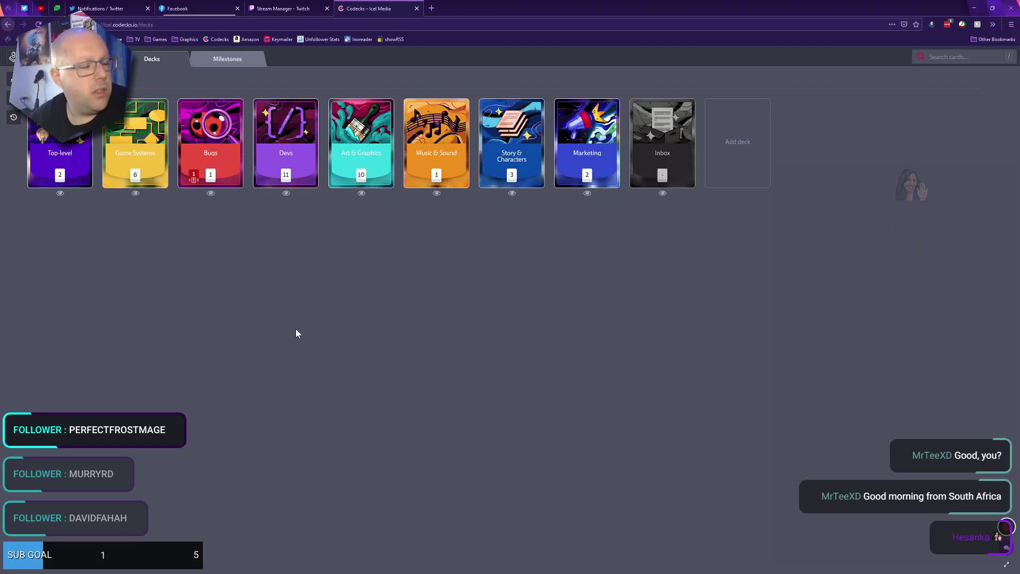
Zoom the Codecks page in and open the Game Systems deck to list its six cards
key("ctrl+plus")
key("ctrl+plus")
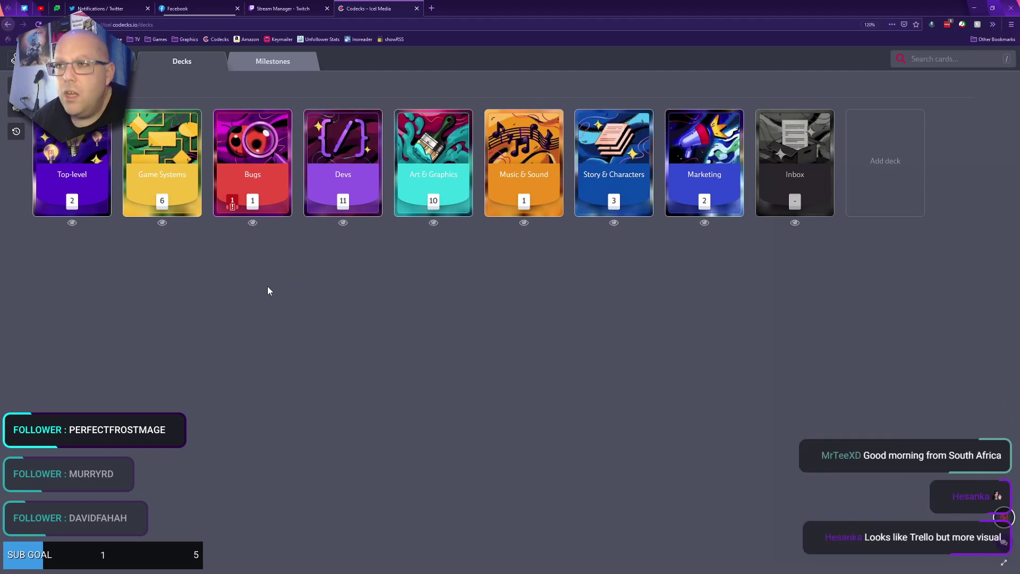
left_click(177, 164)
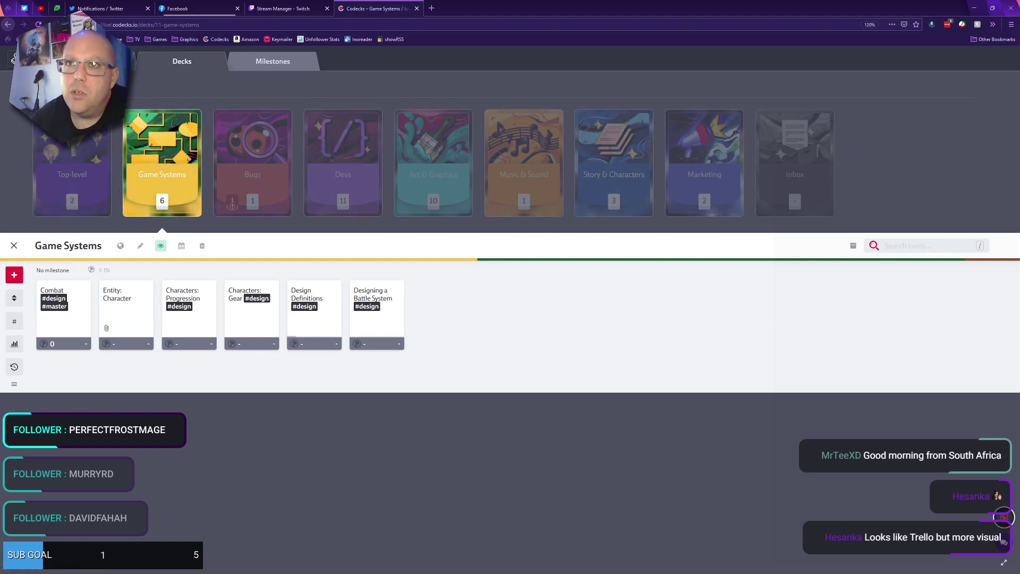
Close the Game Systems deck, show all decks, then reopen Game Systems
left_click(187, 62)
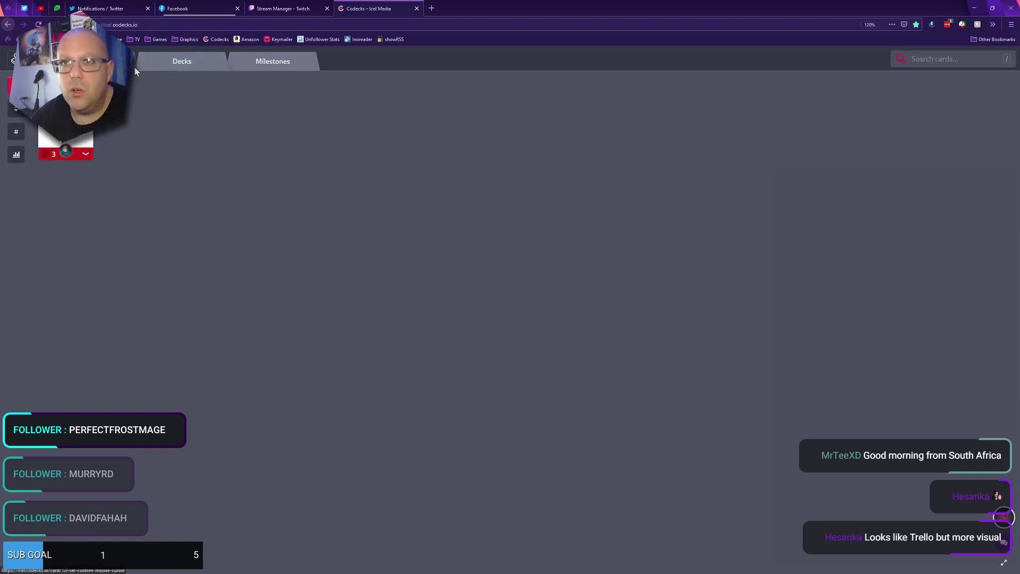
left_click(204, 66)
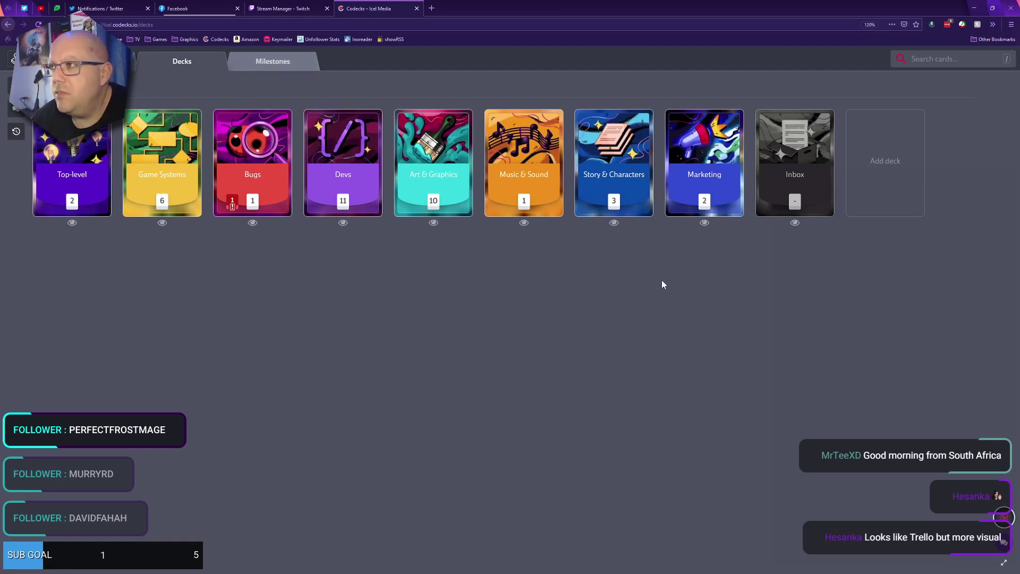
left_click(180, 148)
Review the Game Systems cover options (Browse, Upload, Url) without changes and return to all decks
left_click(140, 245)
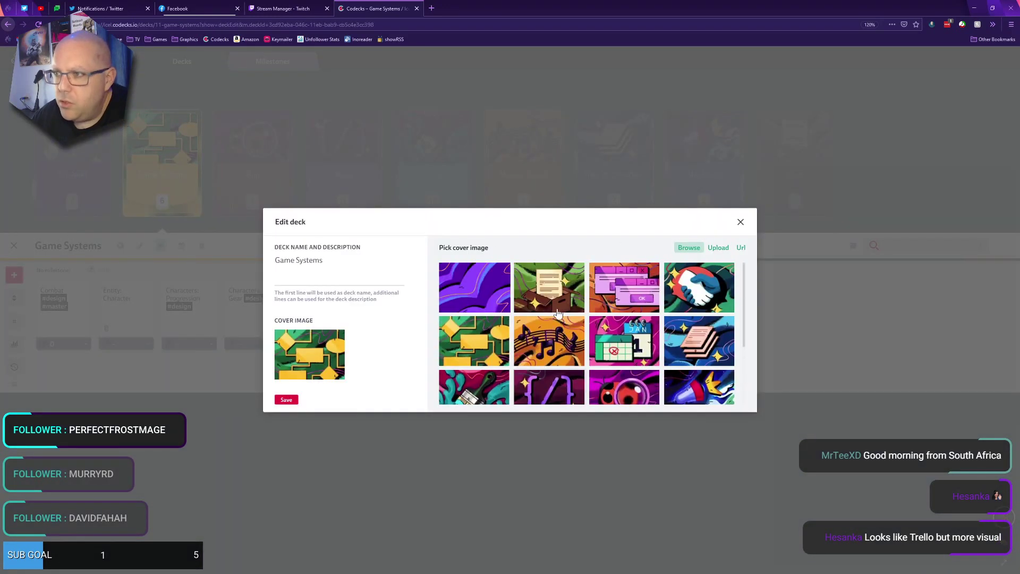
left_click(718, 248)
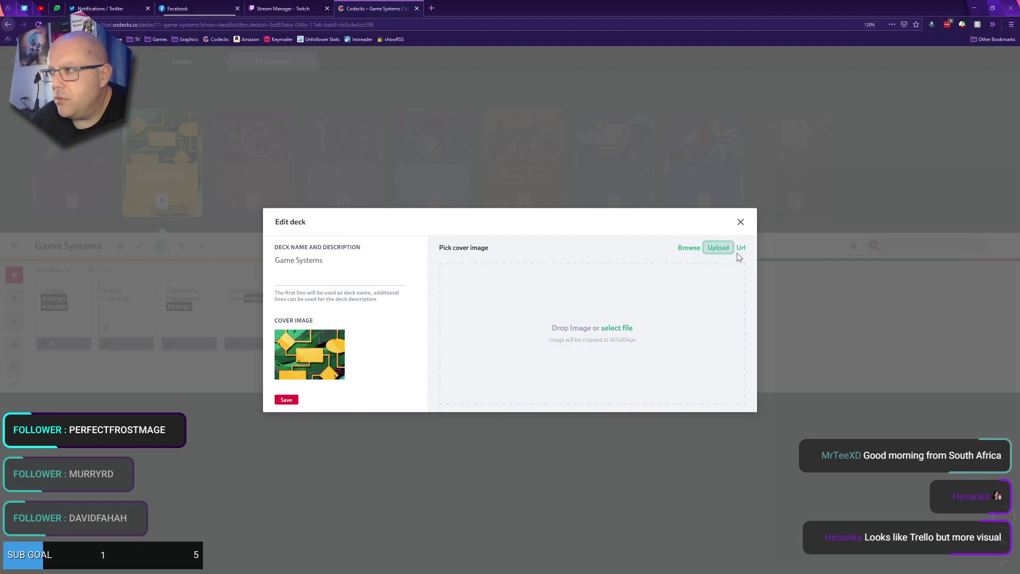
left_click(740, 248)
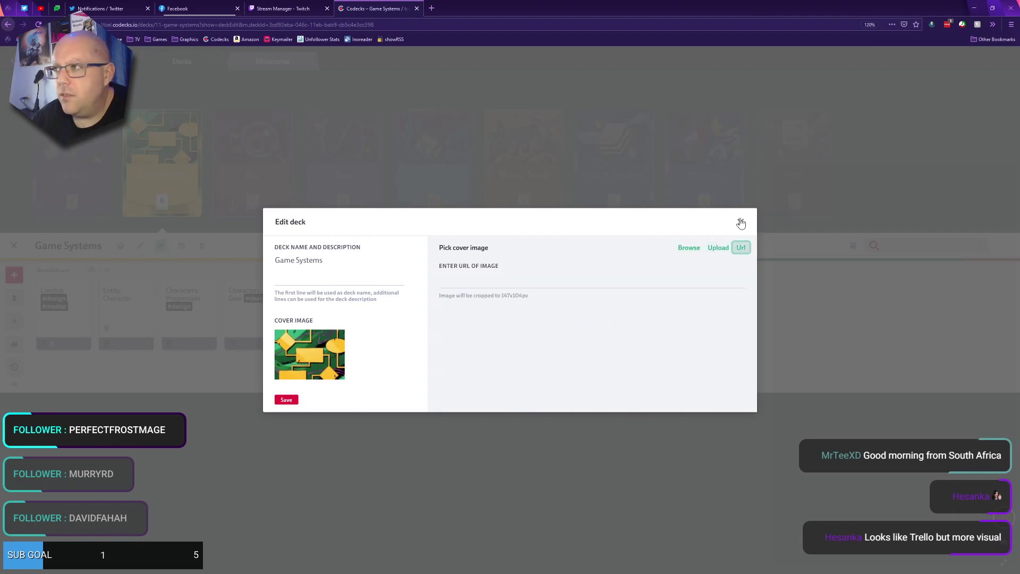
left_click(741, 222)
key("Escape")
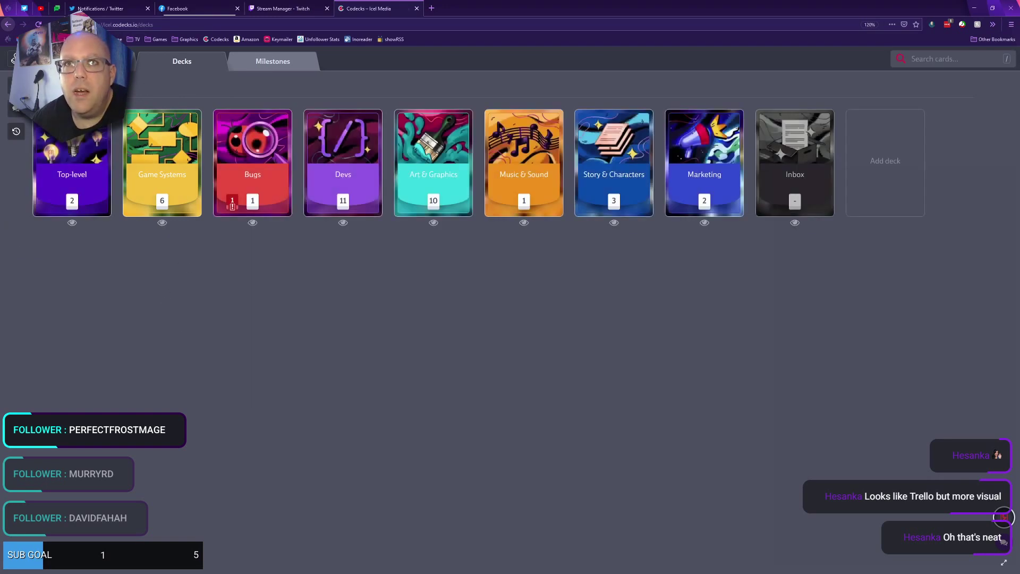
Open the public Wyrm's Gate decks page (open.codecks.io/wyrmsgate) in a new tab
left_click(140, 92)
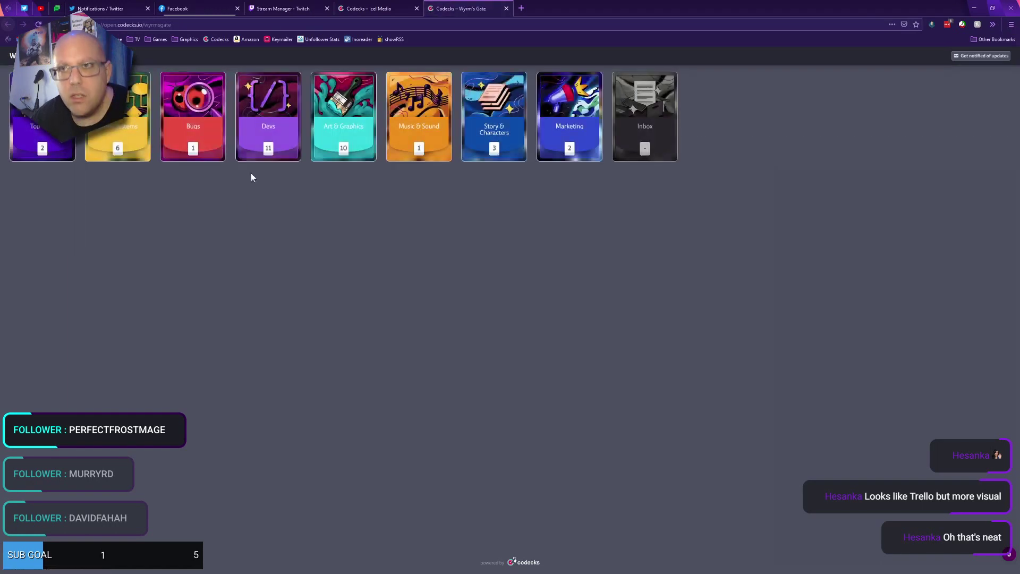
left_click(203, 25)
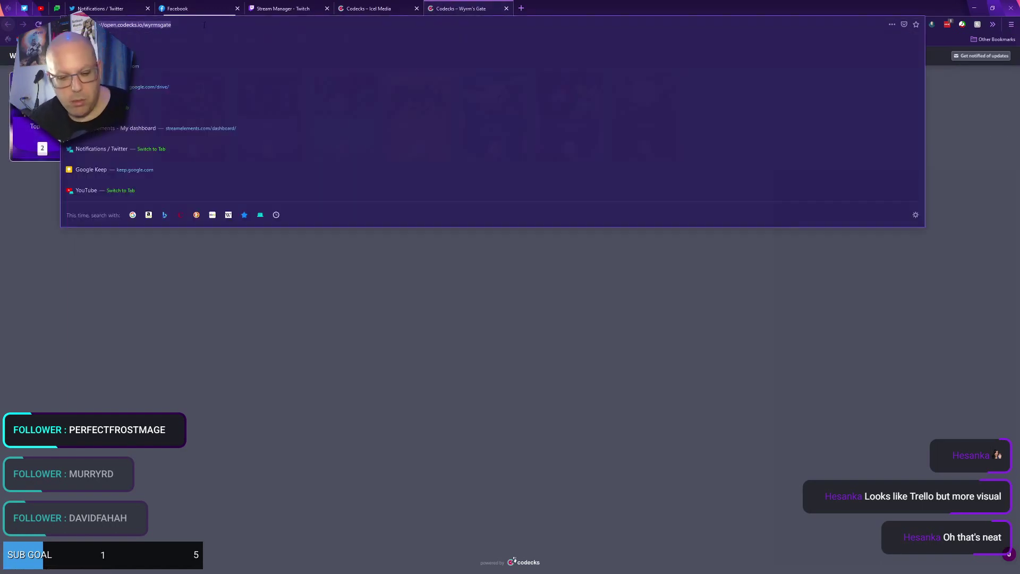
left_click(474, 337)
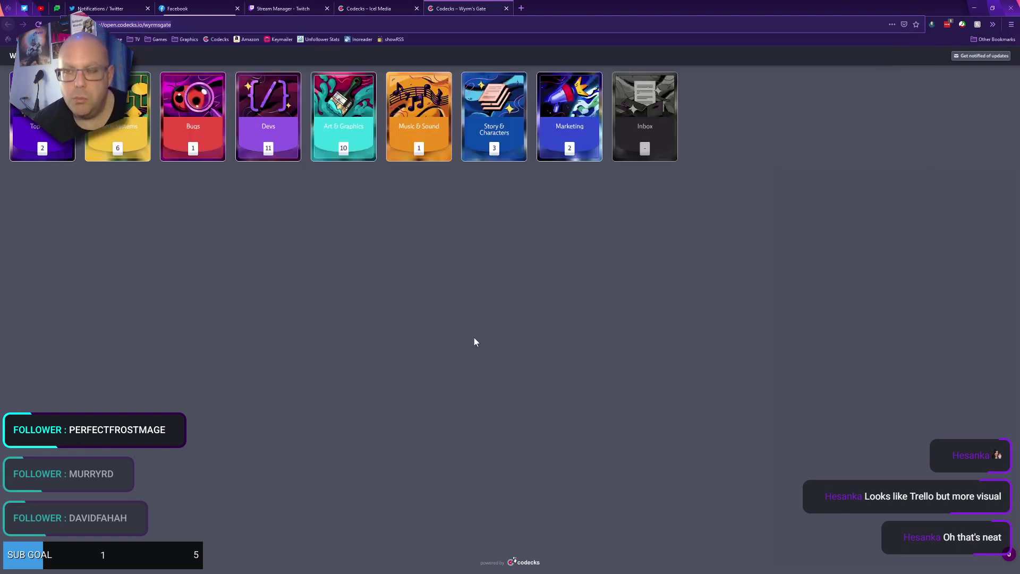
left_click(194, 26)
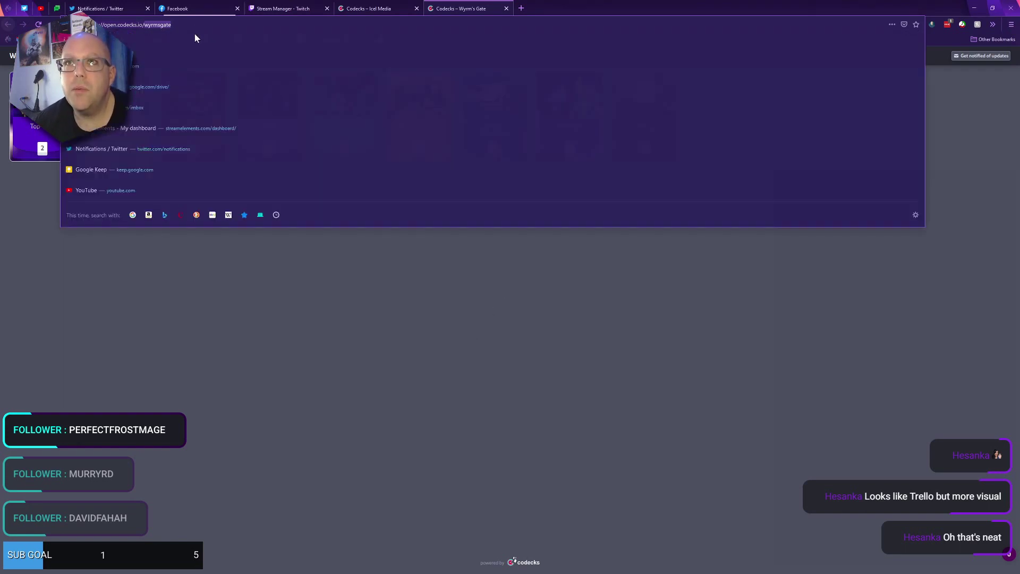
left_click(20, 359)
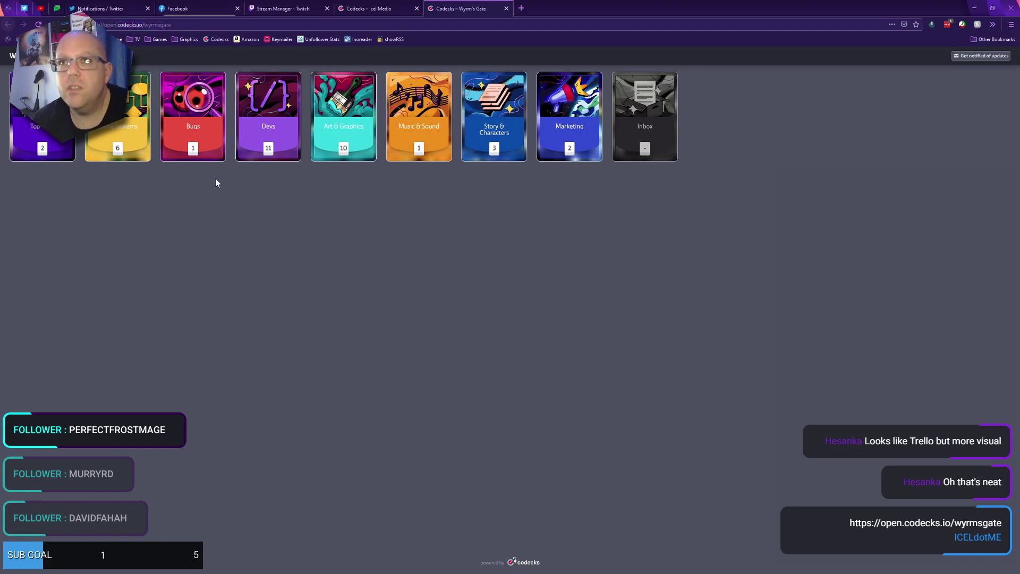
Peek at the public Game Systems deck, close it, and begin editing the address to open.codecks.io/
left_click(130, 146)
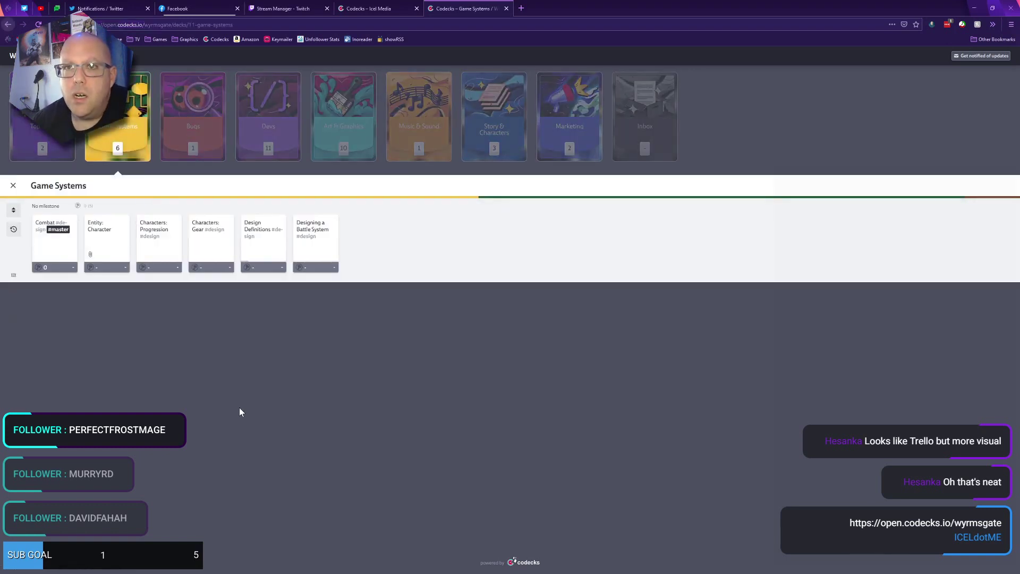
left_click(240, 412)
left_click(155, 24)
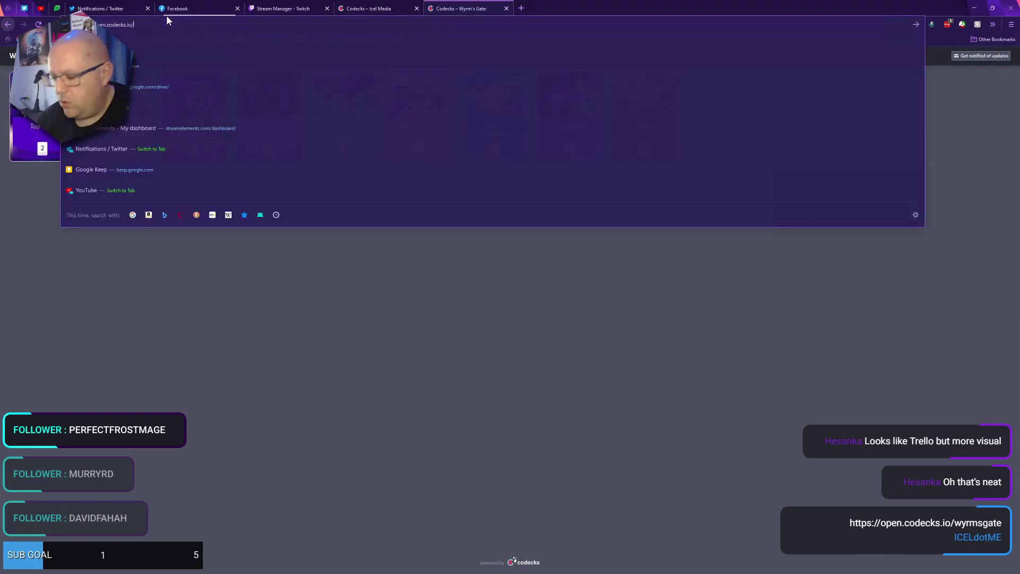
Load the open.codecks.io Open Decks Gallery, scroll through it, and return to the Codecks – Icel Media tab
key("Return")
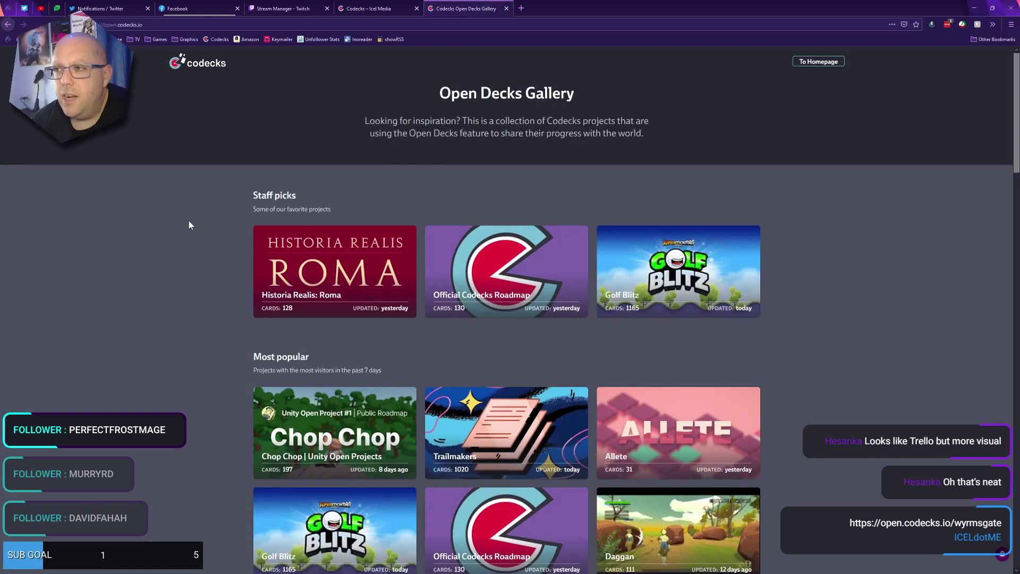
scroll(575, 296, "down", 6)
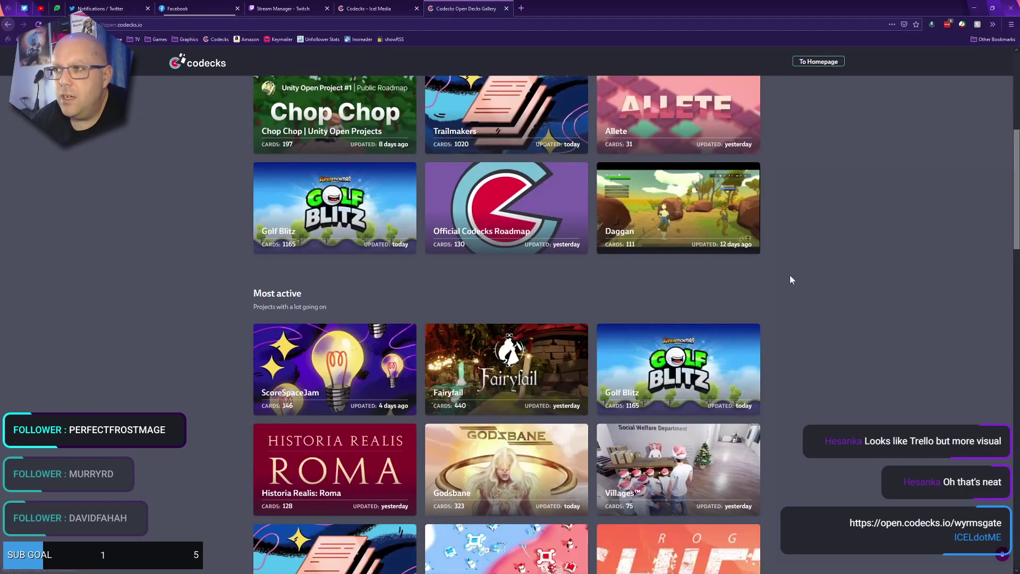
scroll(790, 278, "up", 5)
scroll(790, 278, "down", 5)
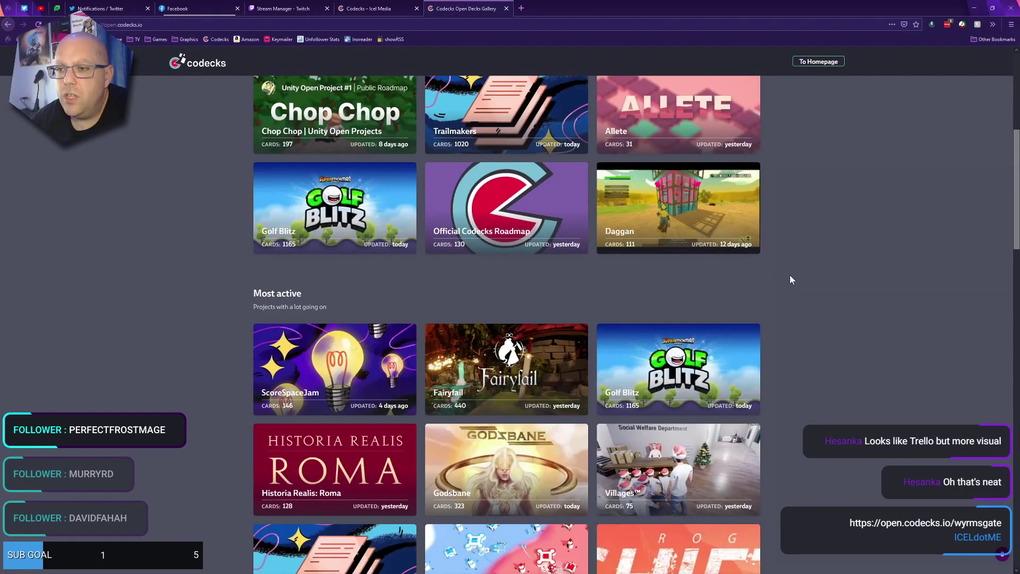
scroll(790, 278, "up", 4)
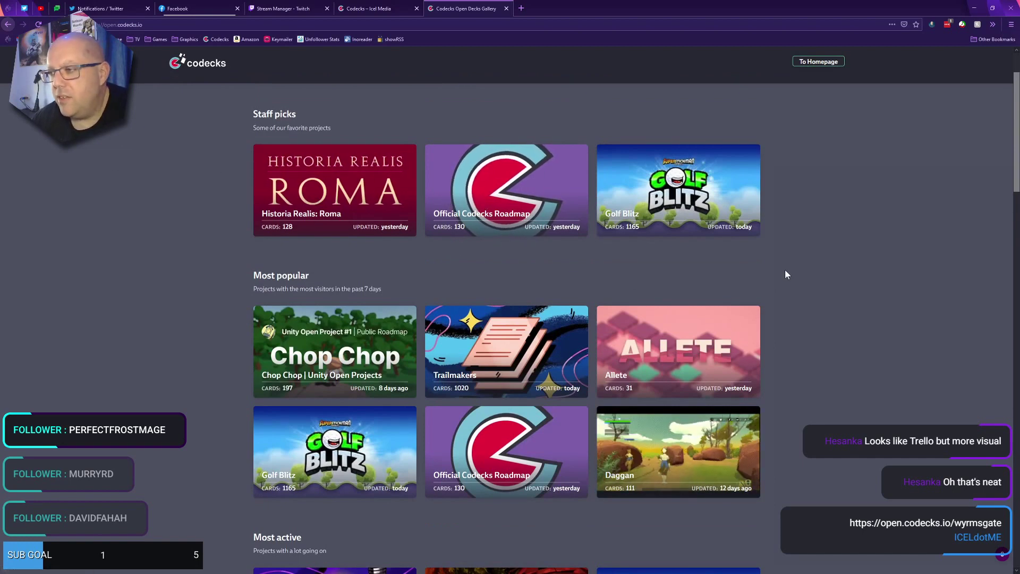
scroll(795, 268, "down", 3)
scroll(795, 270, "up", 1)
scroll(795, 270, "down", 7)
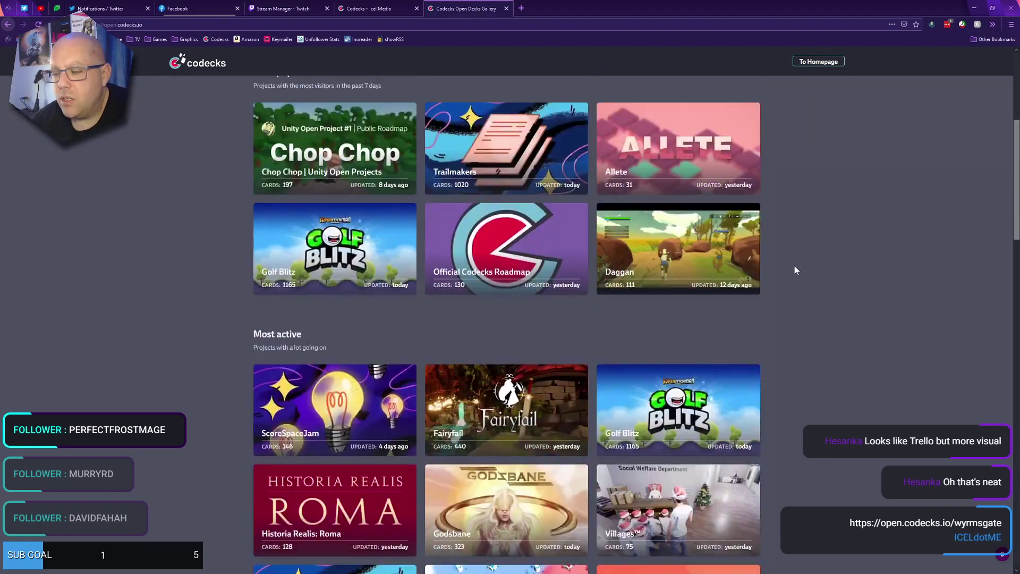
scroll(795, 270, "down", 6)
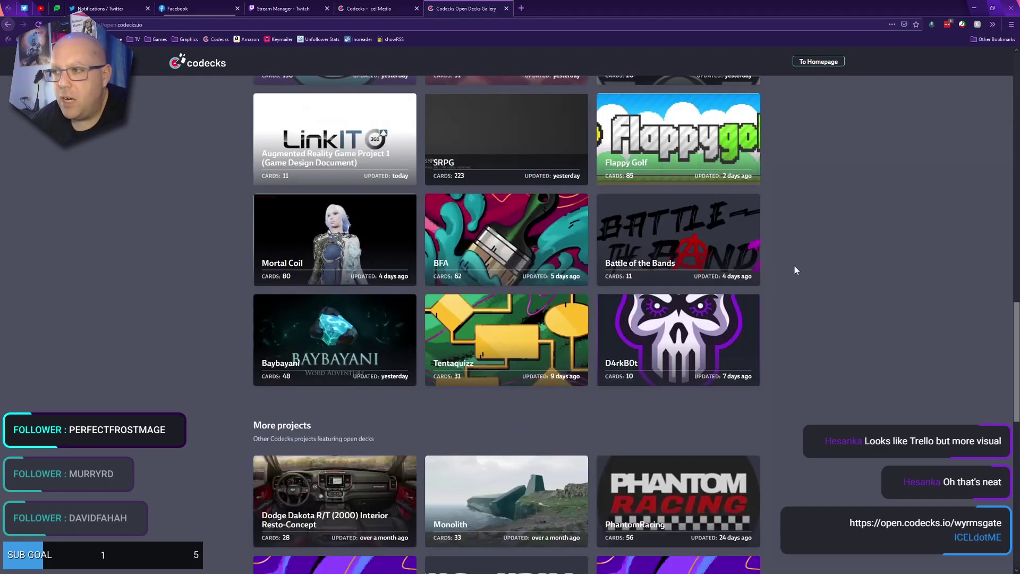
scroll(795, 270, "up", 20)
left_click(366, 9)
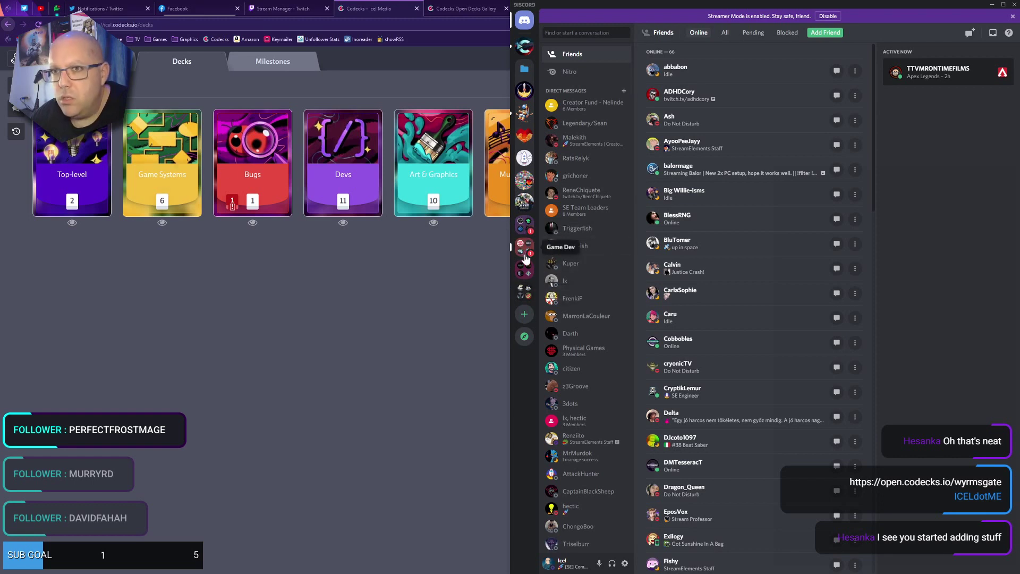
Open the Codecks server from the Game Dev folder and set Discord's Appearance zoom level to 125
left_click(528, 248)
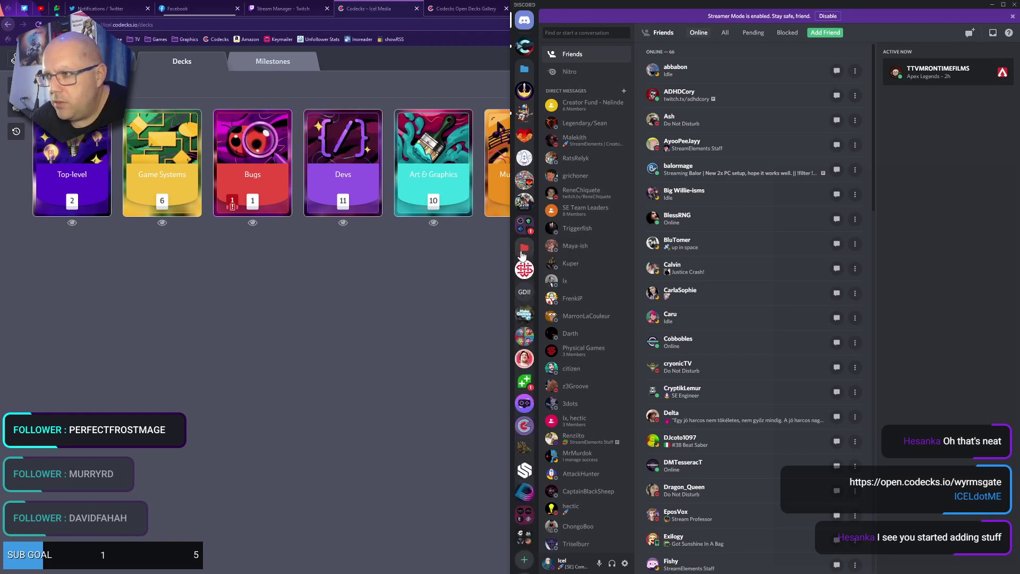
left_click(525, 425)
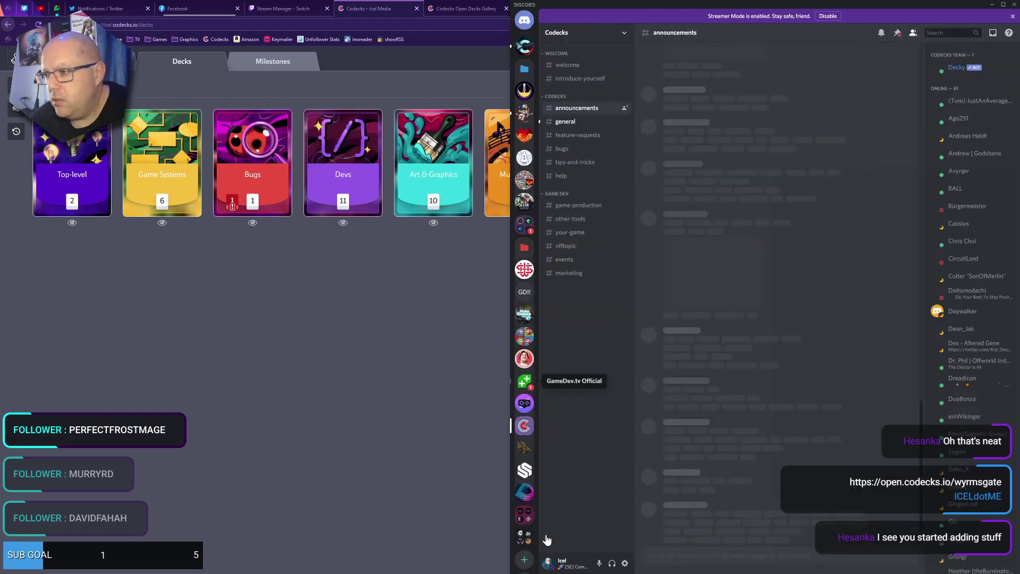
left_click(625, 564)
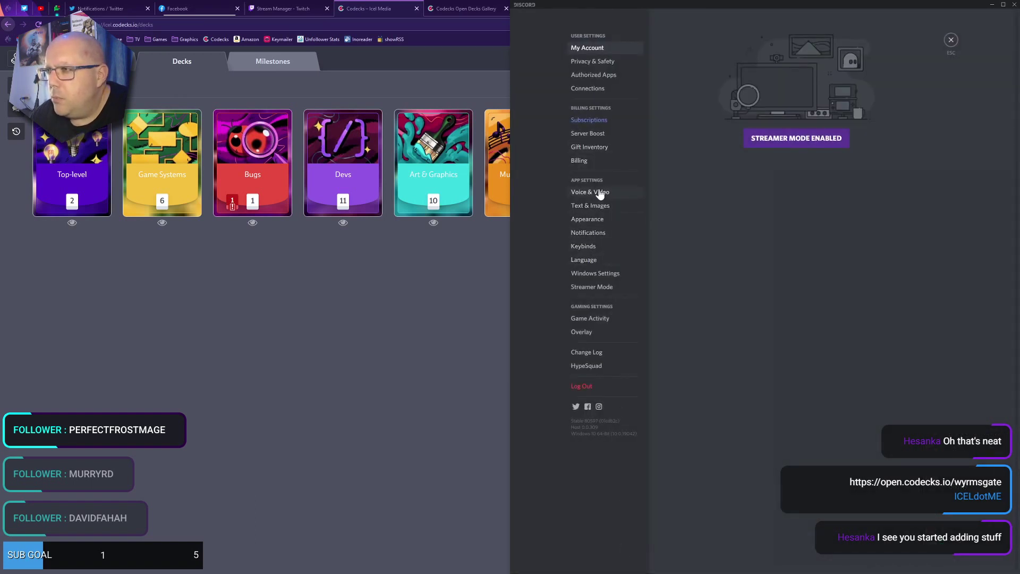
left_click(595, 220)
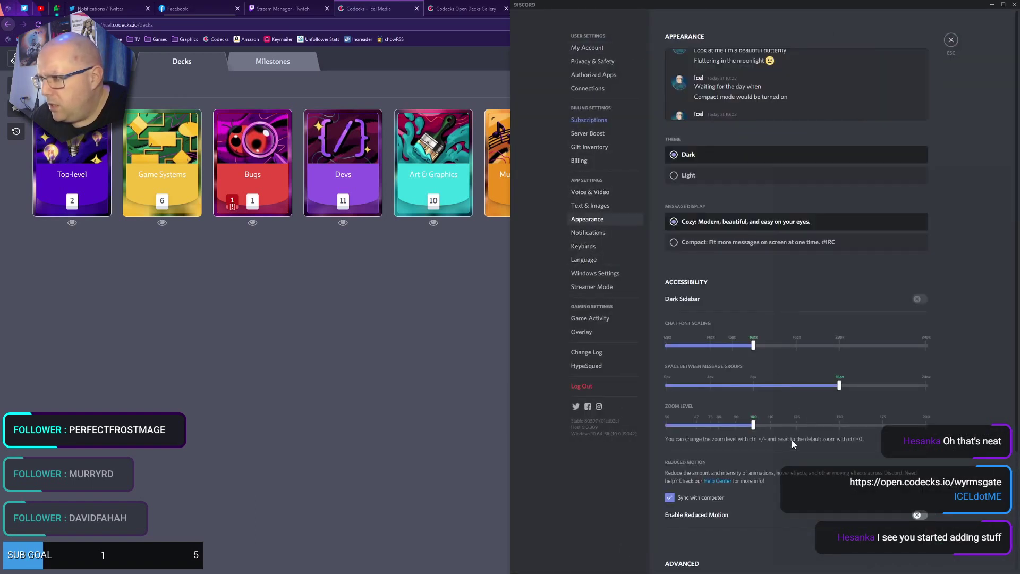
left_click(798, 424)
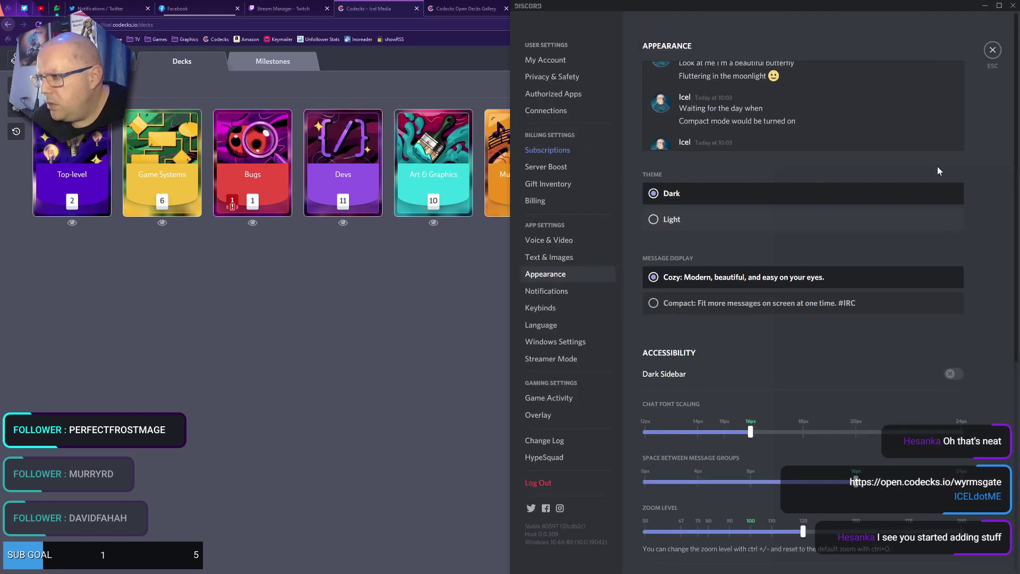
left_click(993, 50)
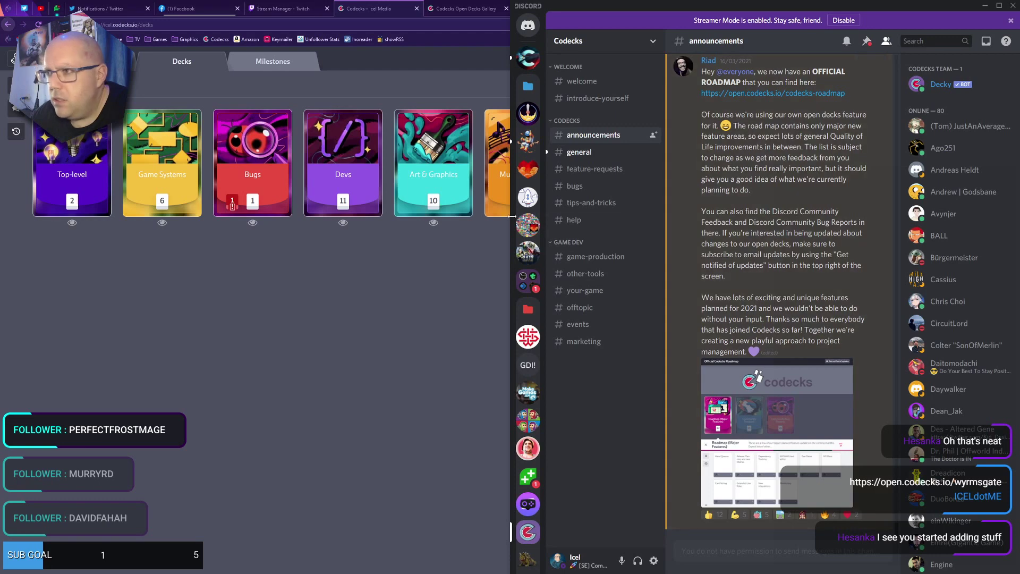
Widen Discord, select the roadmap announcement, and browse the Codecks bugs and feature-requests channels
left_click_drag(511, 216, 381, 216)
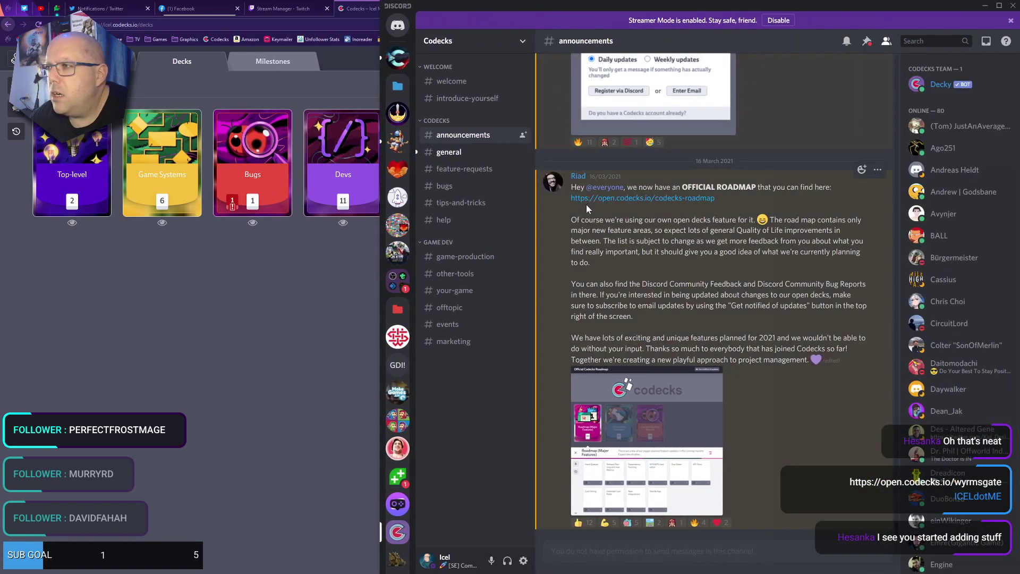
left_click_drag(627, 188, 766, 205)
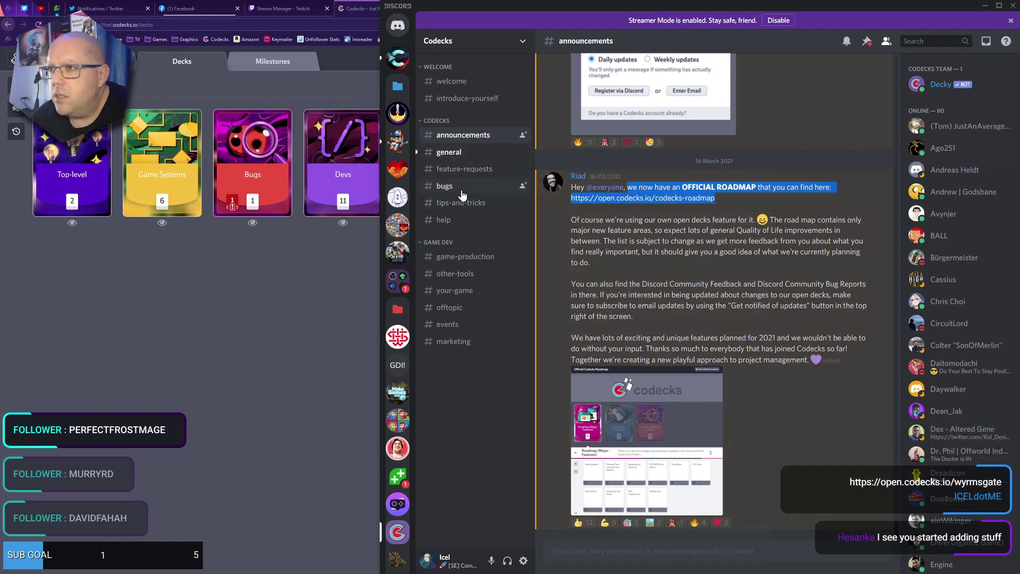
left_click(445, 187)
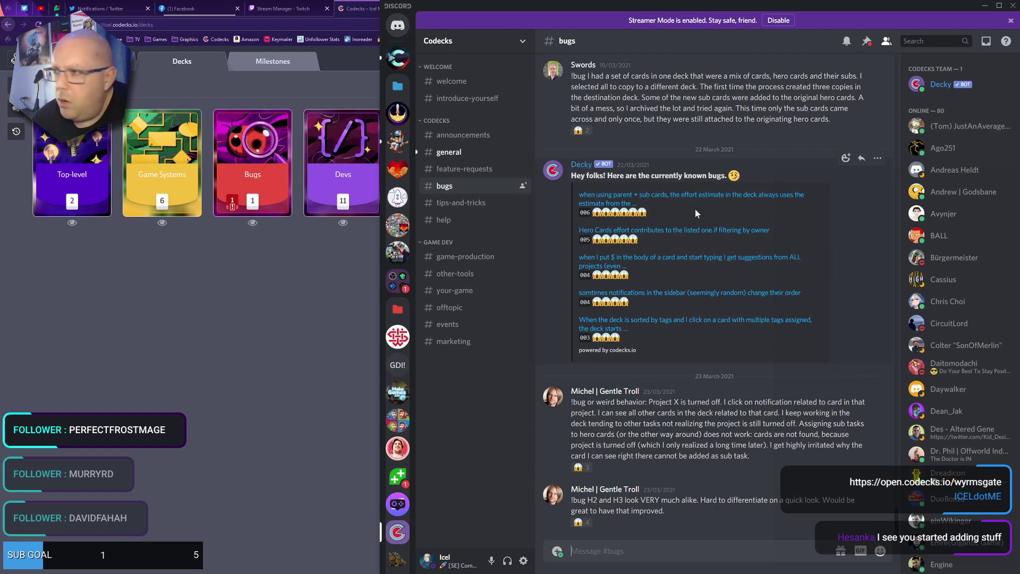
scroll(751, 354, "up", 6)
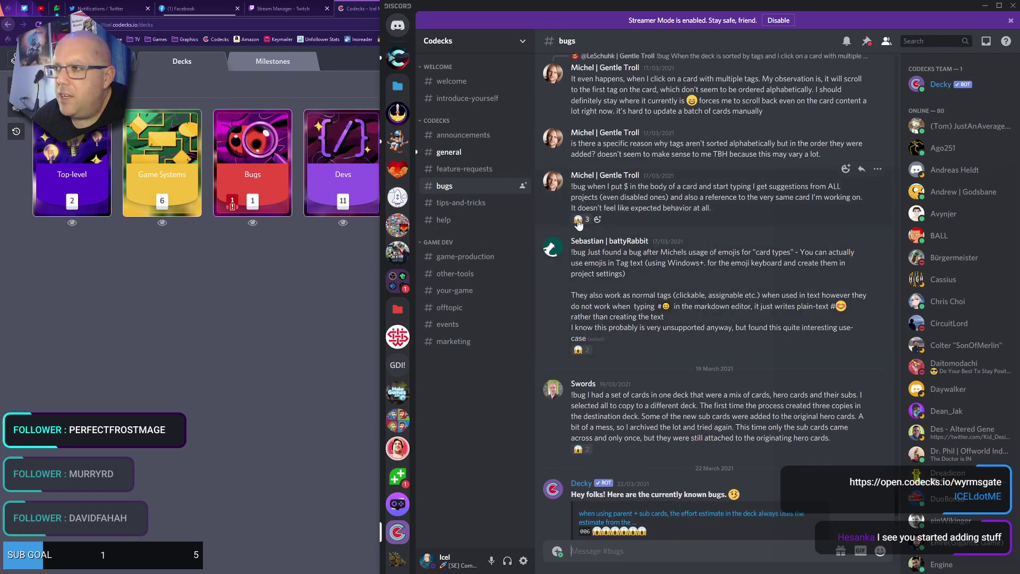
left_click(463, 173)
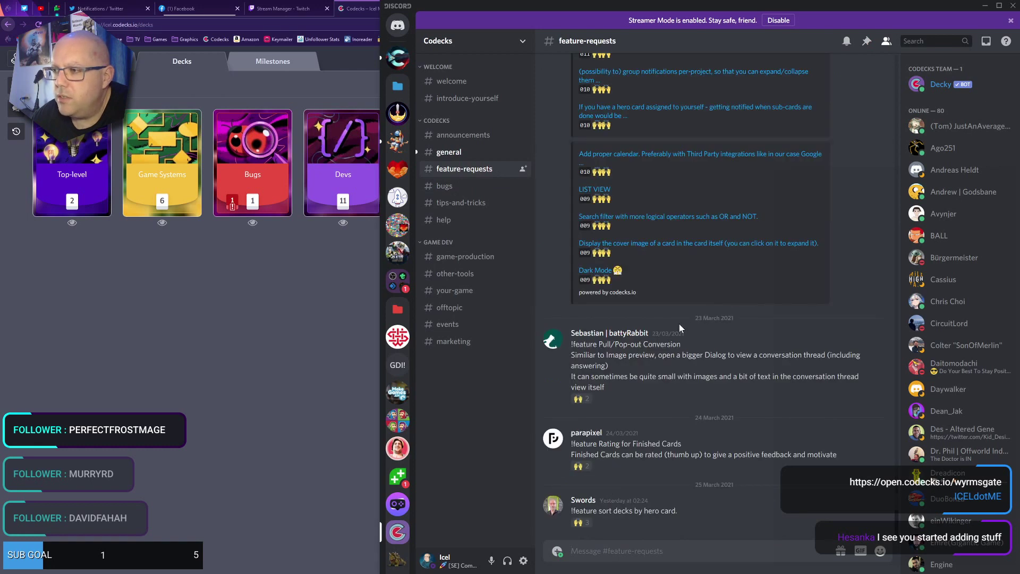
scroll(679, 324, "up", 2)
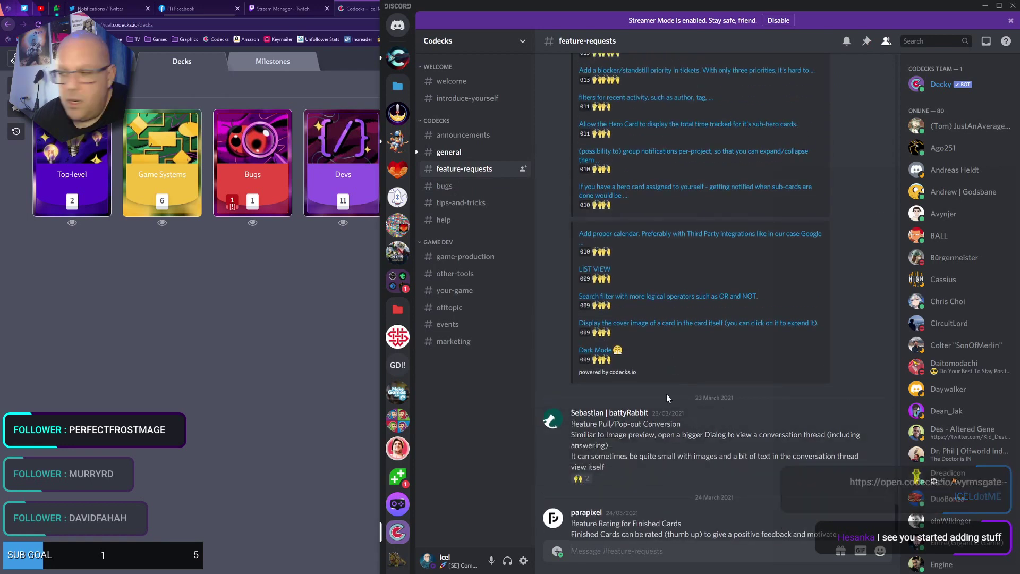
scroll(658, 267, "up", 4)
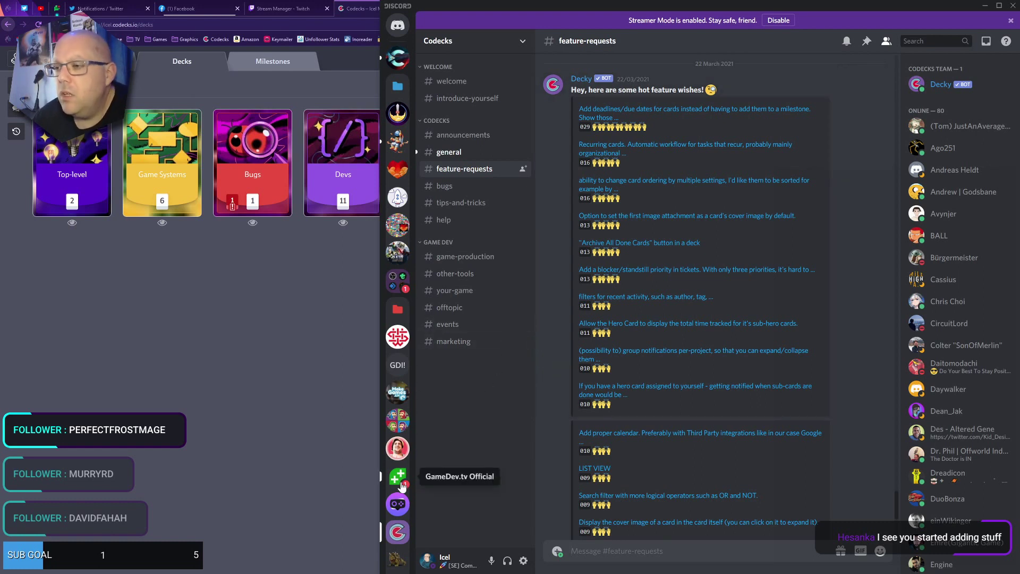
Mark the GameDev.tv server and a server folder as read, then switch to Icel.me Community
right_click(401, 485)
left_click(442, 425)
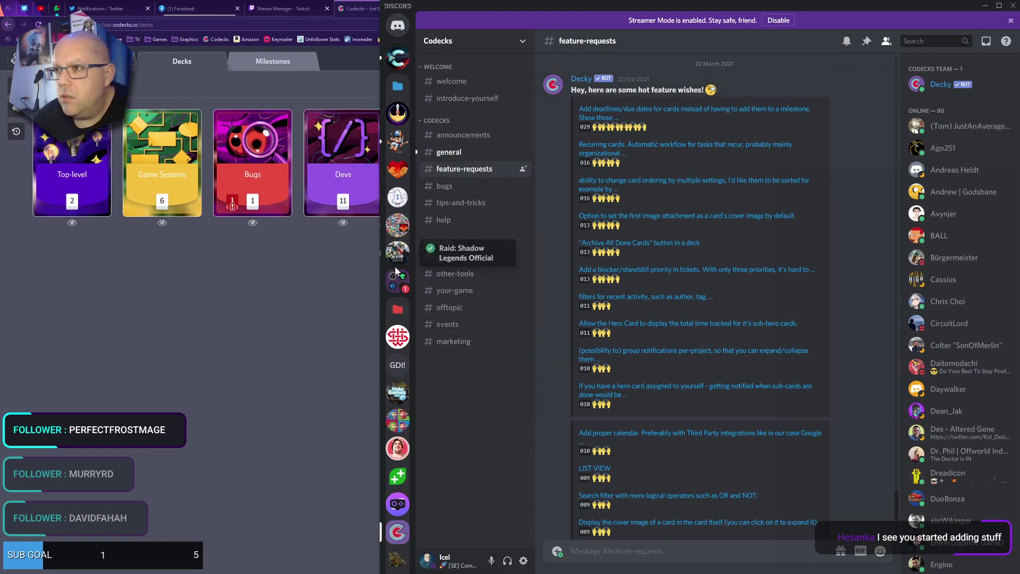
right_click(396, 282)
left_click(441, 295)
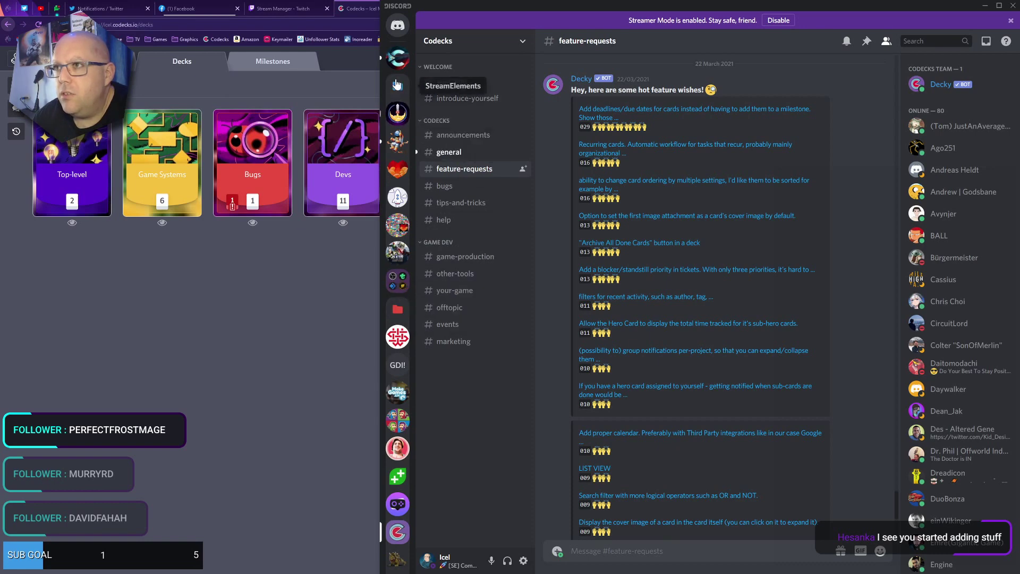
left_click(398, 58)
Open Icel.me Community's #announcements channel, briefly expanding and collapsing the GAMING TALK category
left_click(475, 70)
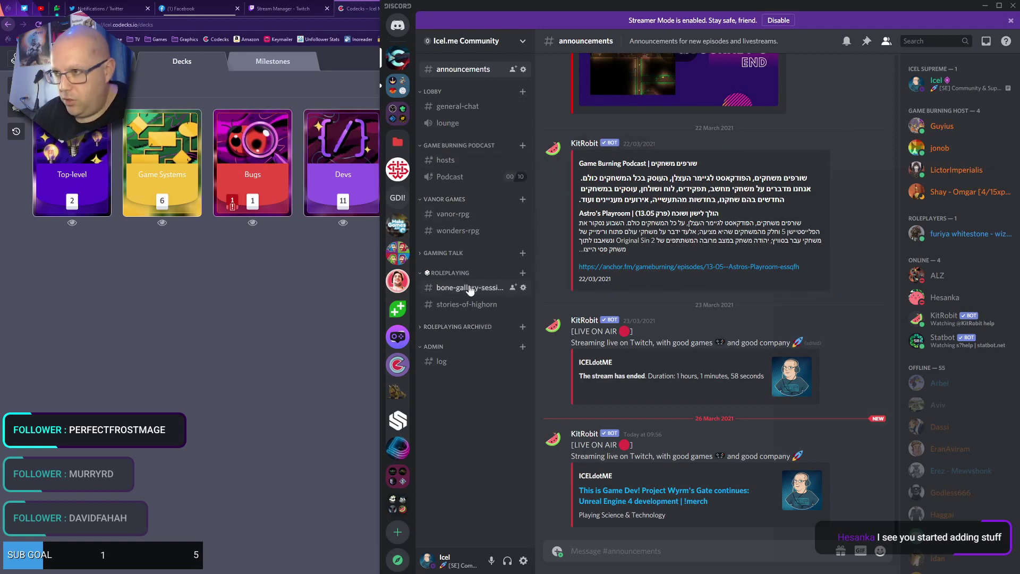
left_click(447, 252)
left_click(447, 253)
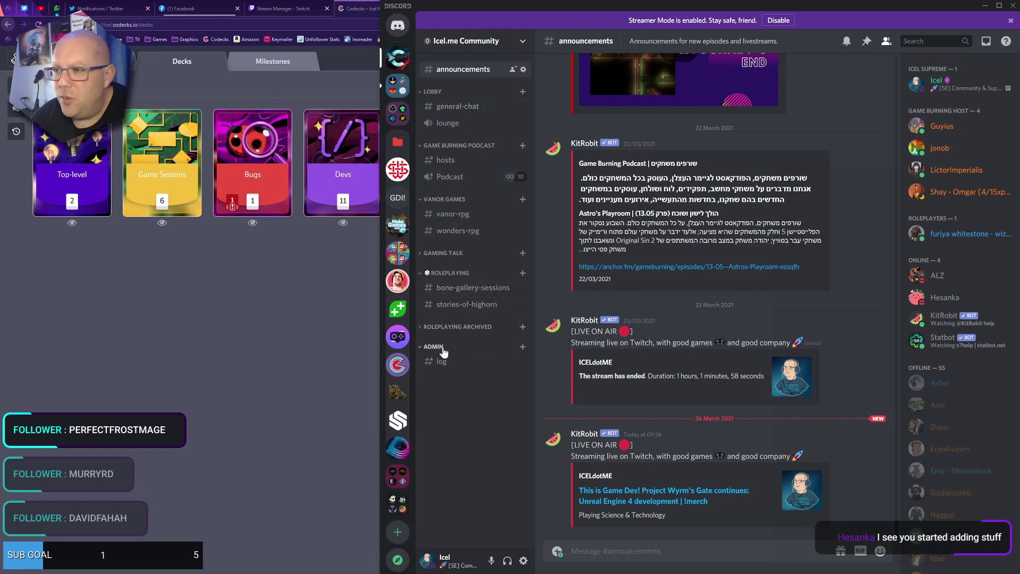
Create a wyrms-gate text channel atop VANOR GAMES and collapse the GAME BURNING PODCAST category
left_click(523, 200)
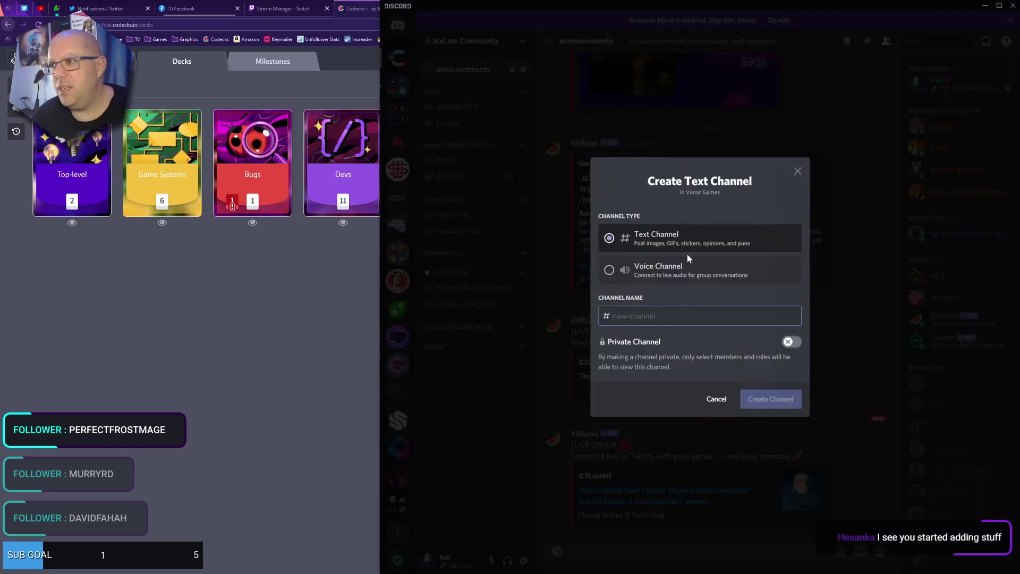
type("wyrms")
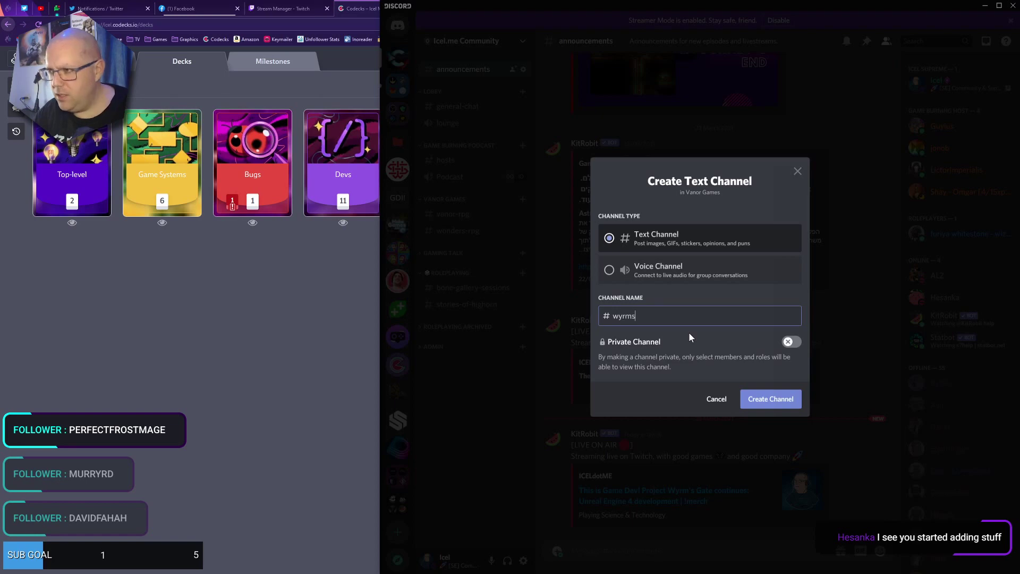
type("-gate")
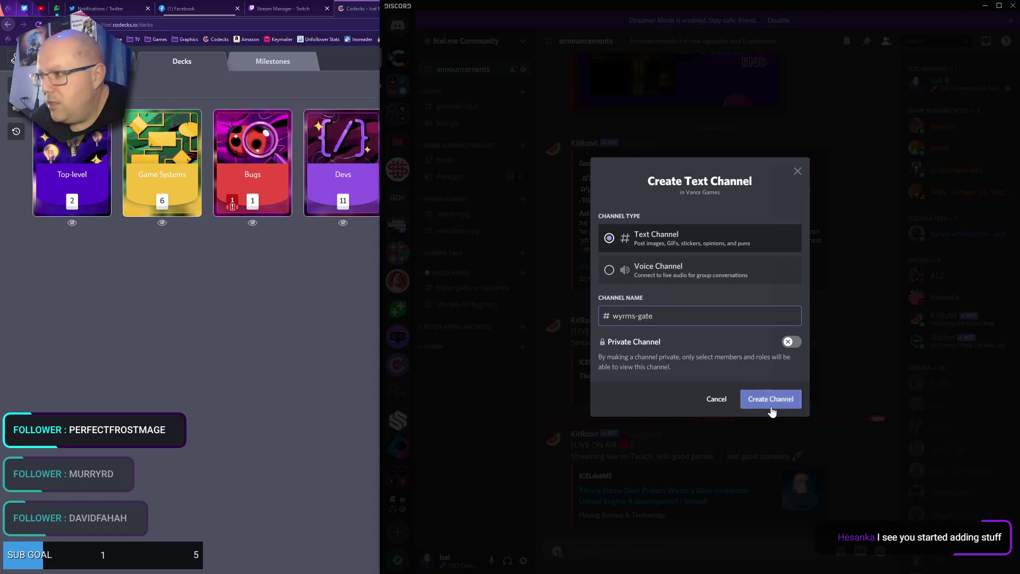
left_click(772, 410)
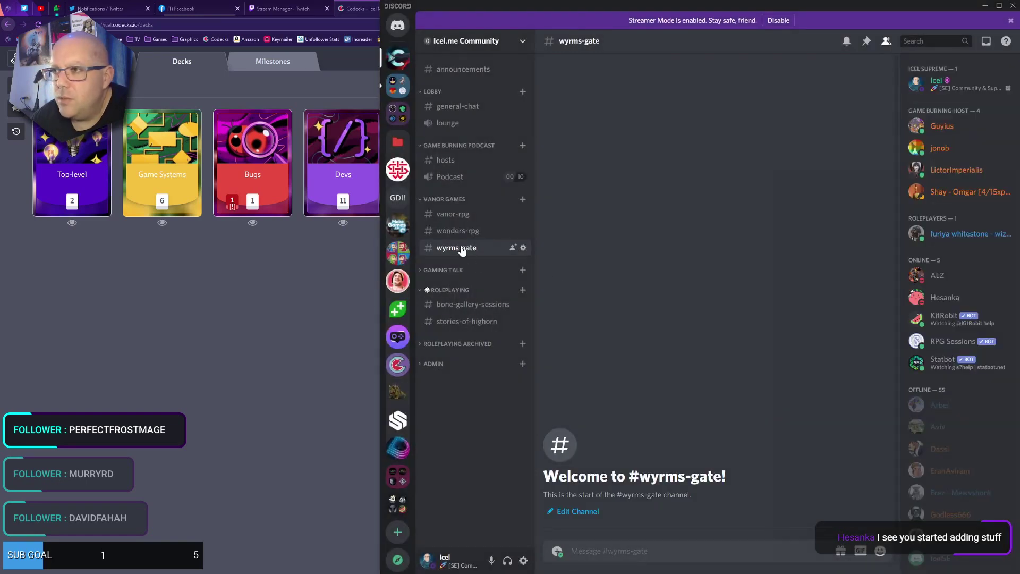
left_click_drag(462, 250, 462, 212)
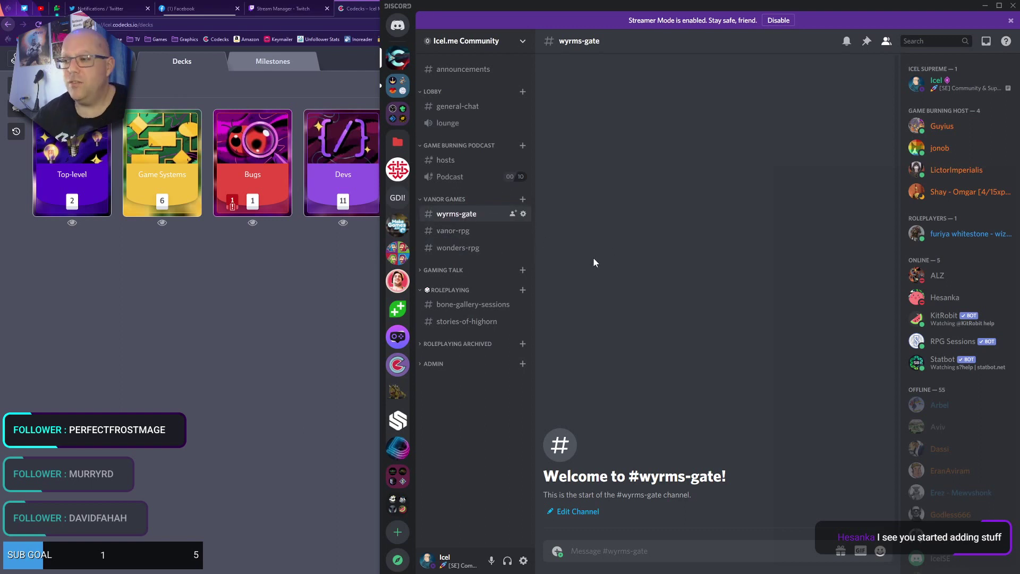
left_click(462, 145)
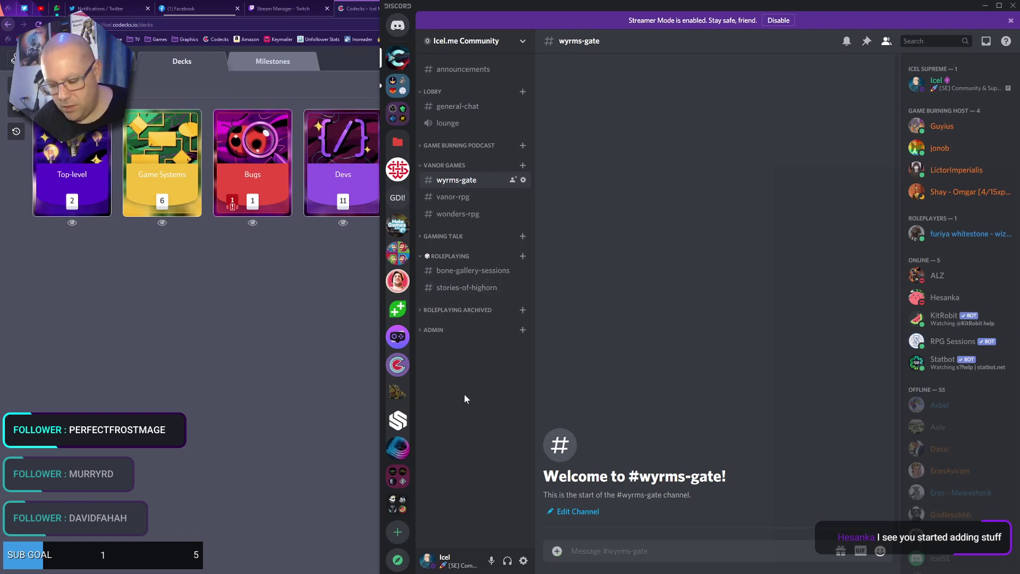
Open the StreamElements dashboard in a new tab at 120% zoom and show the bot's Chat commands
left_click(155, 315)
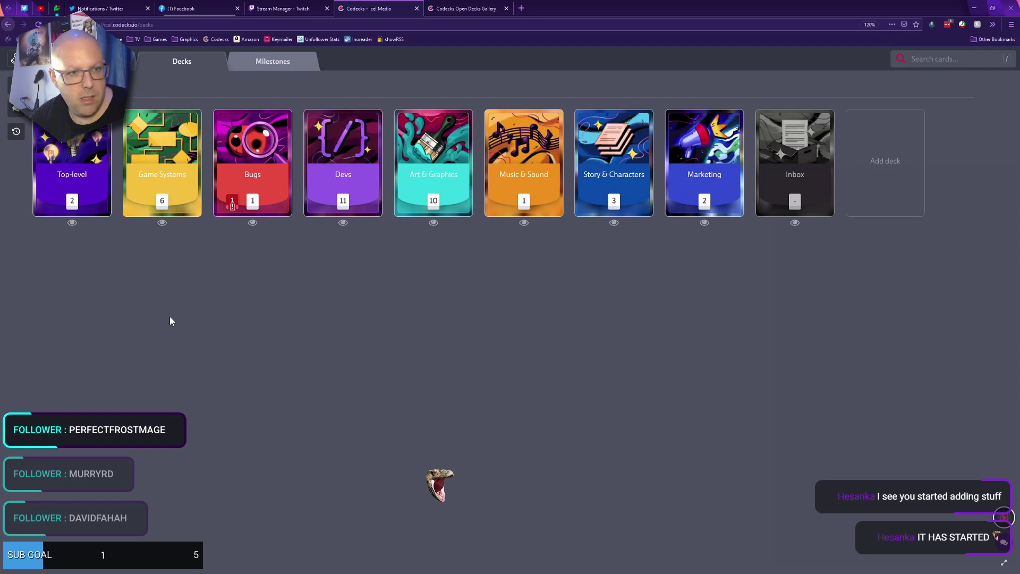
left_click(521, 8)
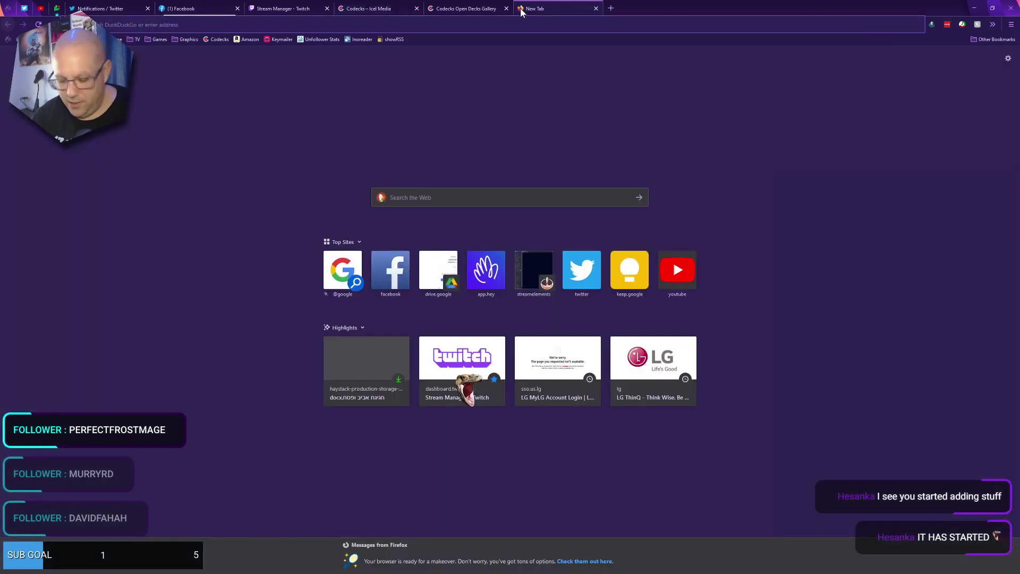
type("strea")
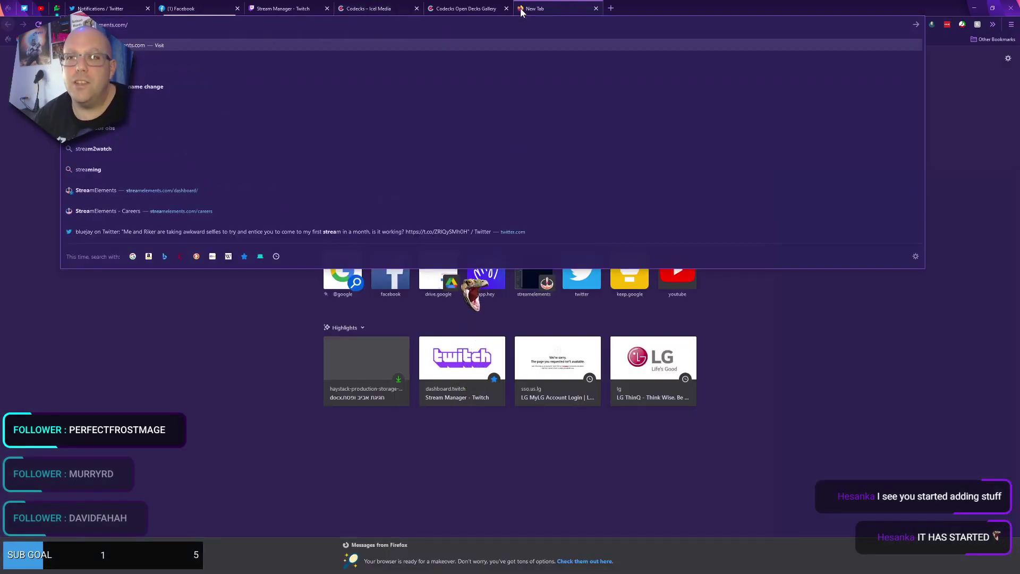
left_click(192, 192)
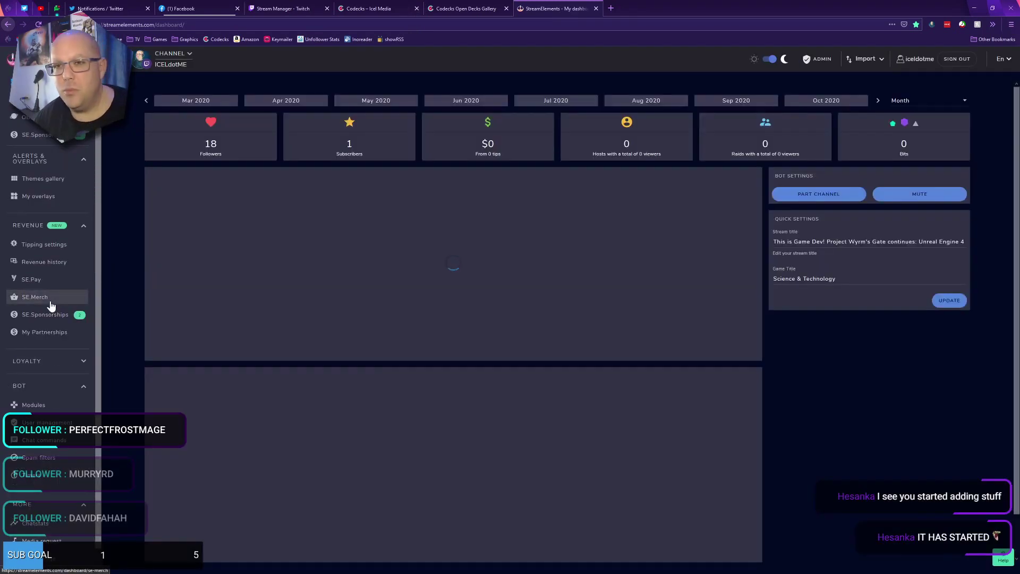
key("ctrl+plus")
key("ctrl+plus")
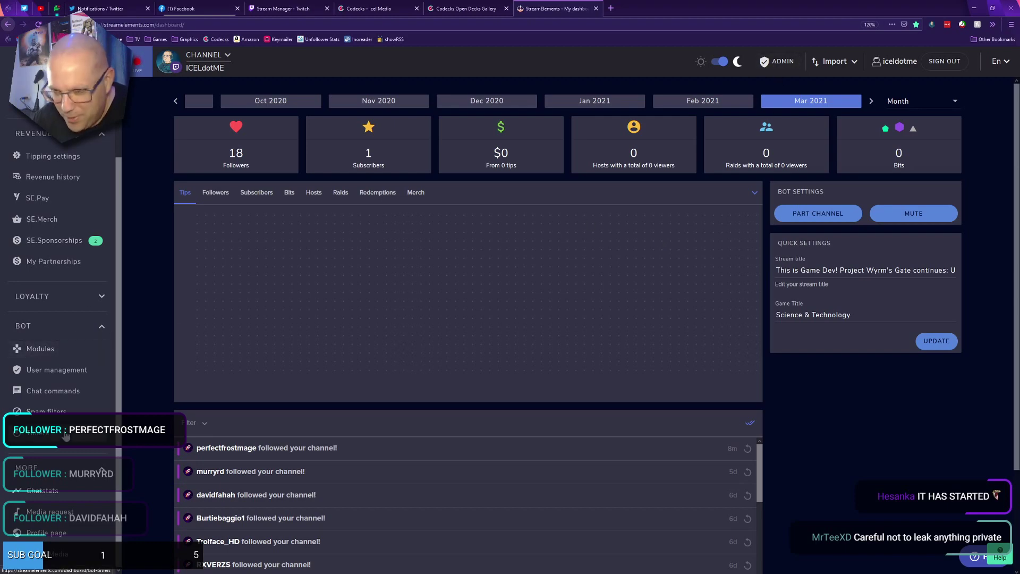
left_click(61, 393)
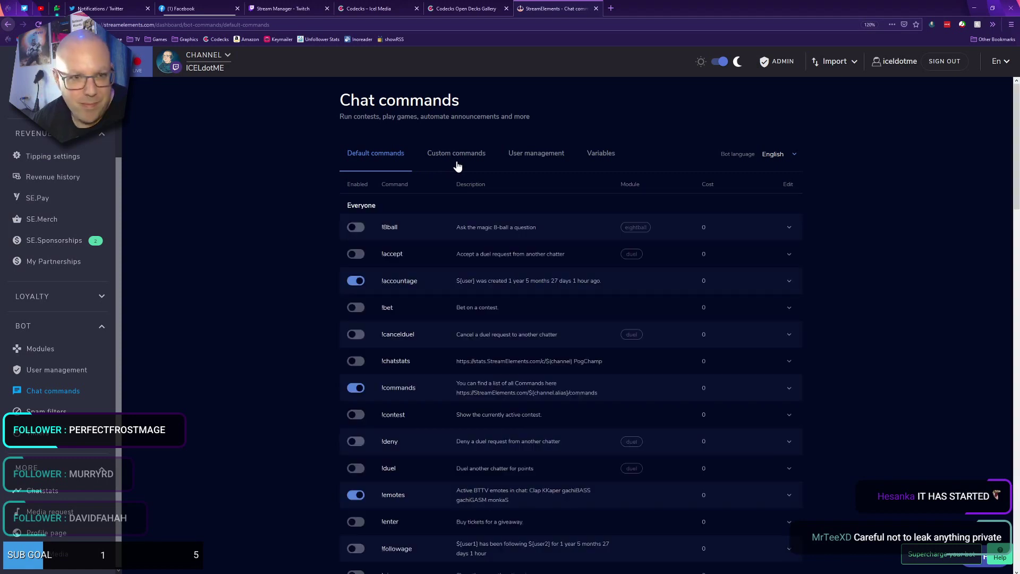
left_click(460, 155)
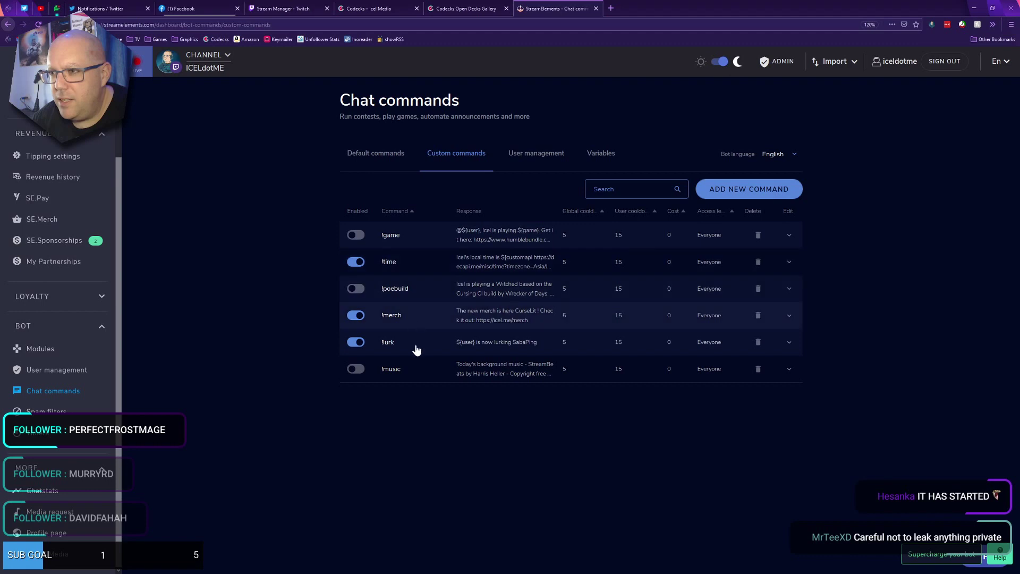
left_click(753, 190)
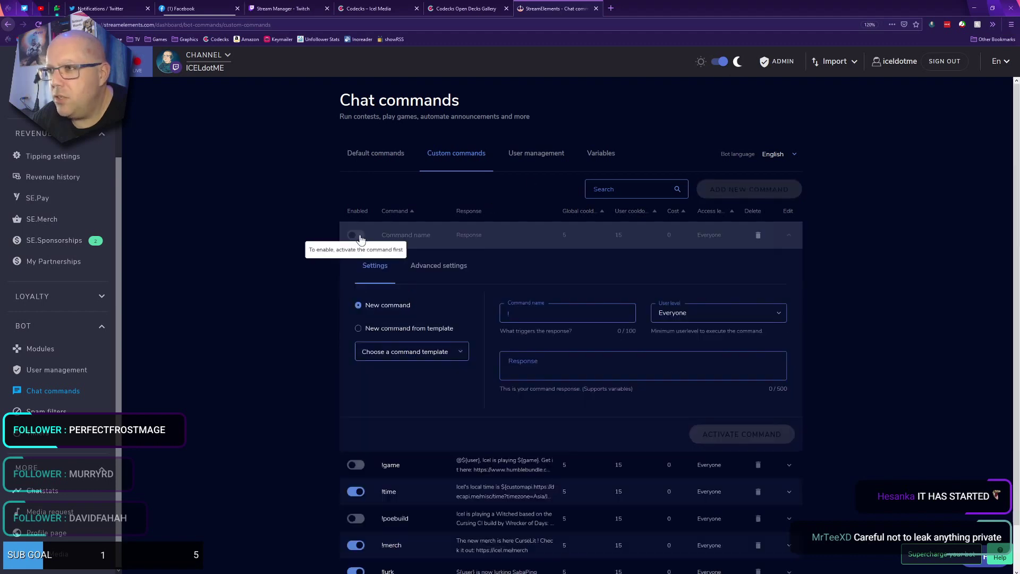
type("discord")
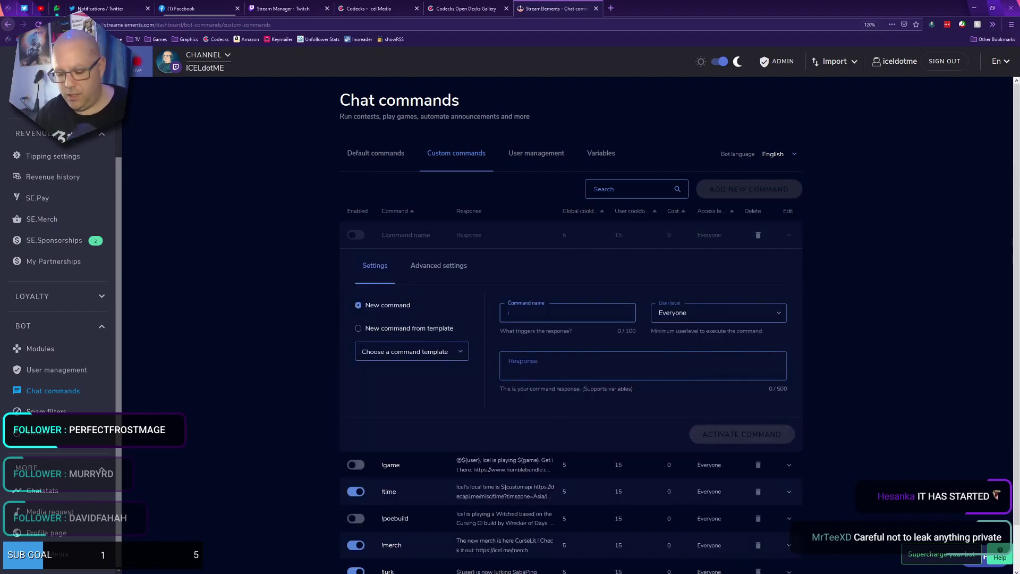
left_click(624, 371)
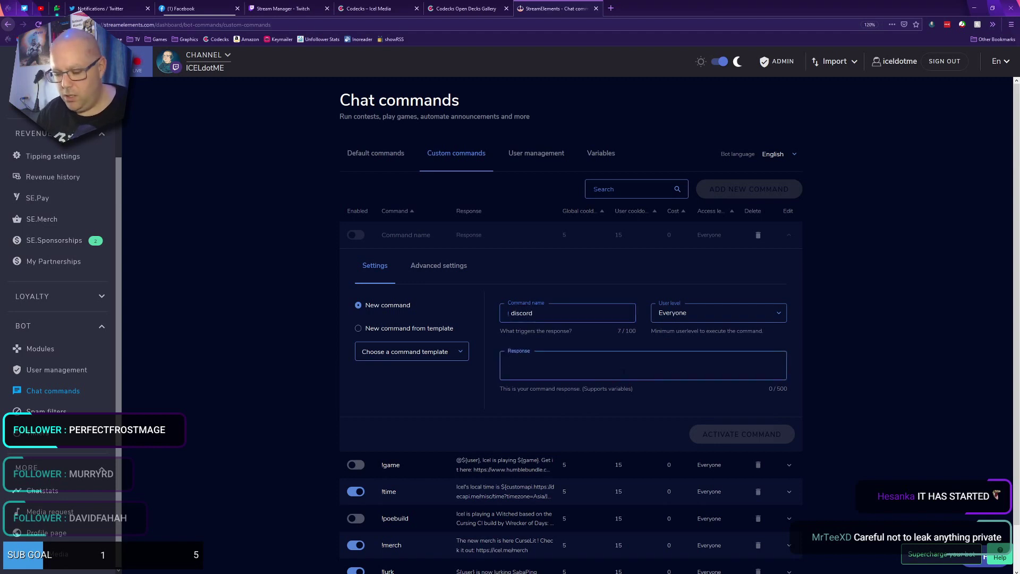
type("Join the Icel ")
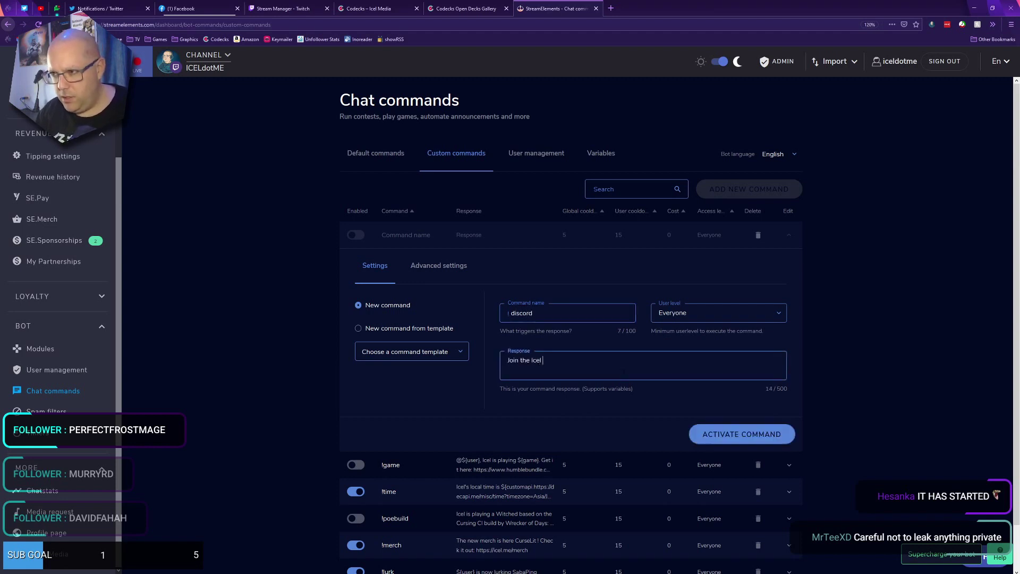
type(".me Comm")
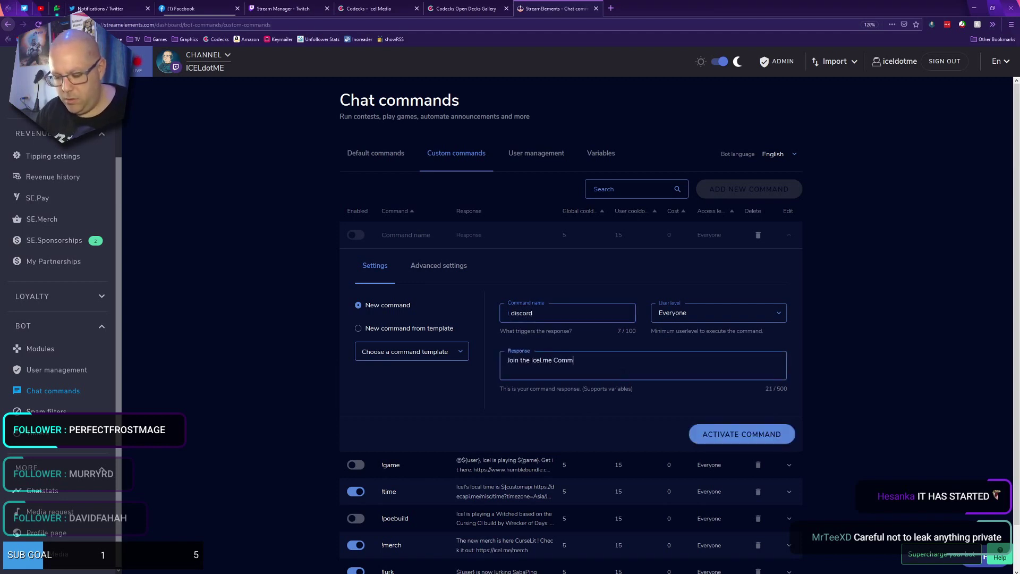
type("unity Discord server")
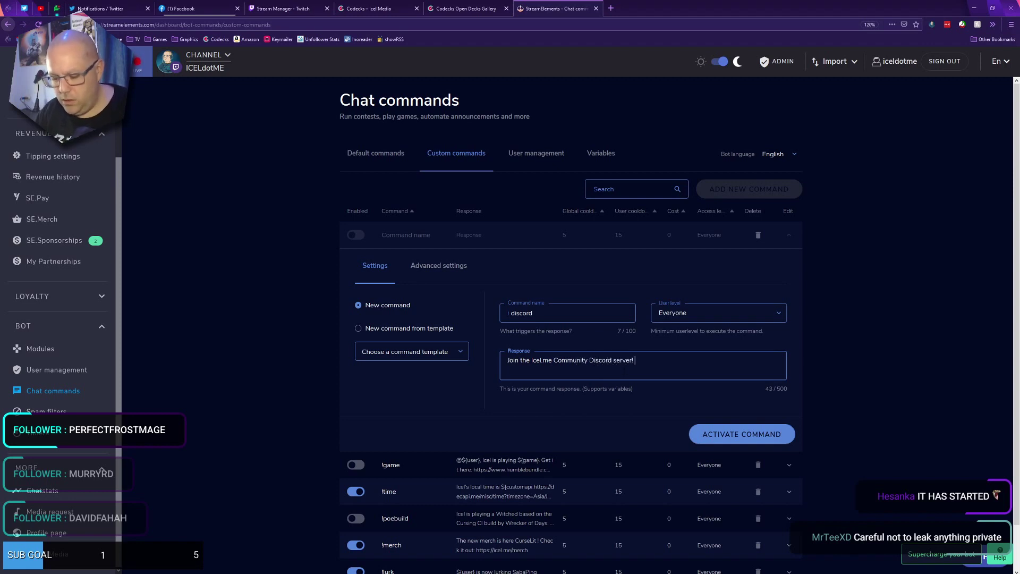
type("! http://icel.")
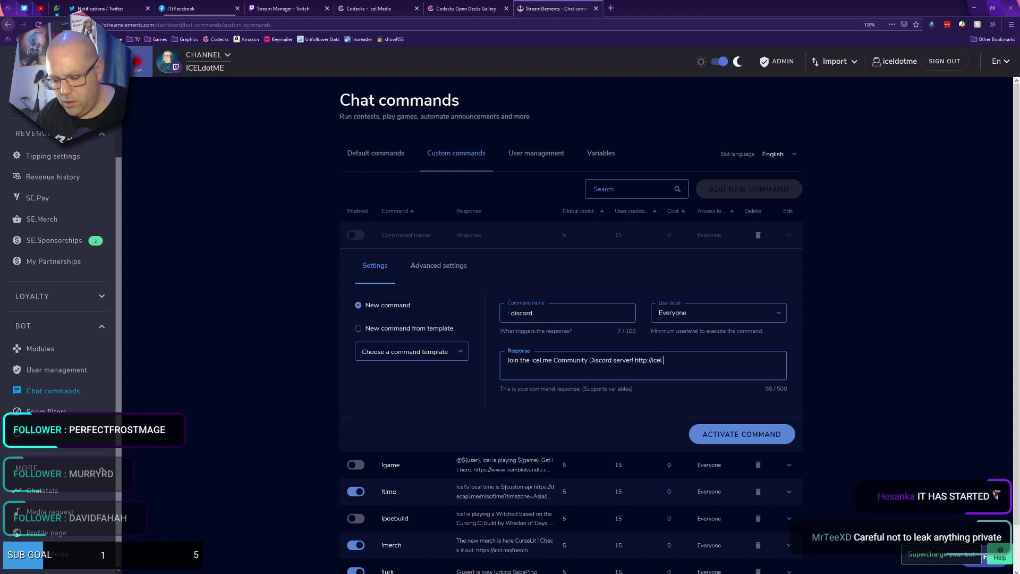
type("me/discord")
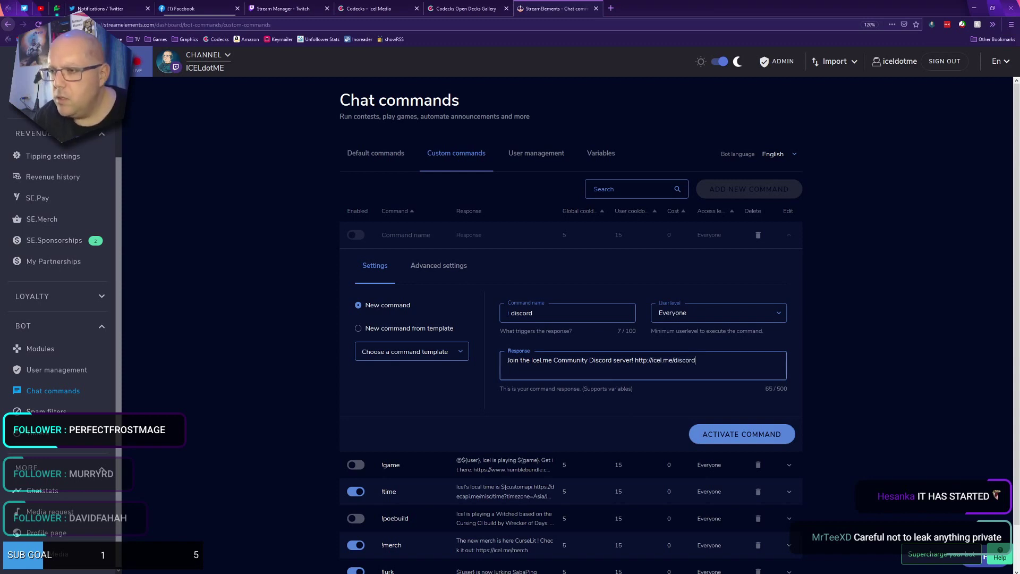
left_click(719, 435)
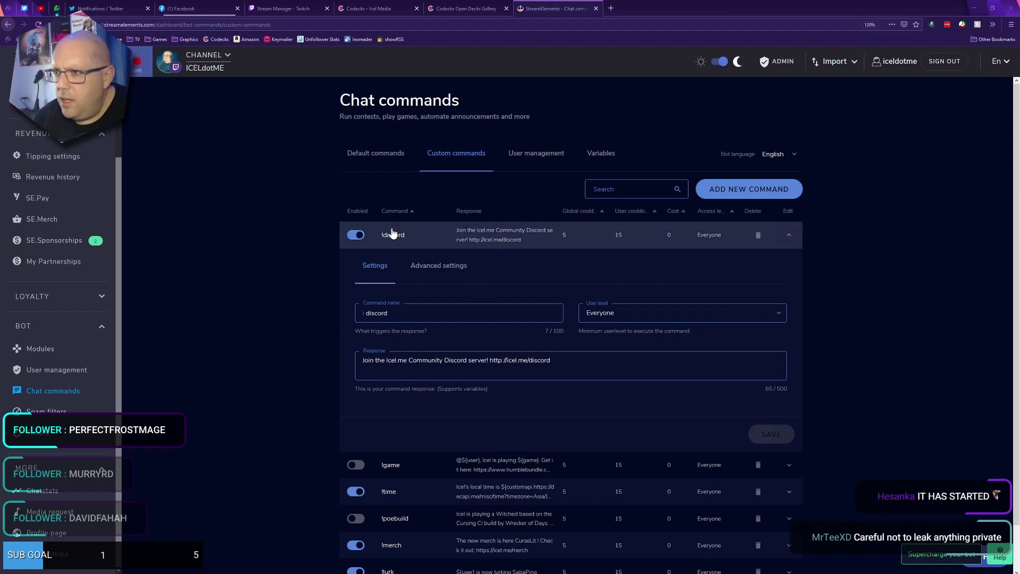
left_click(431, 237)
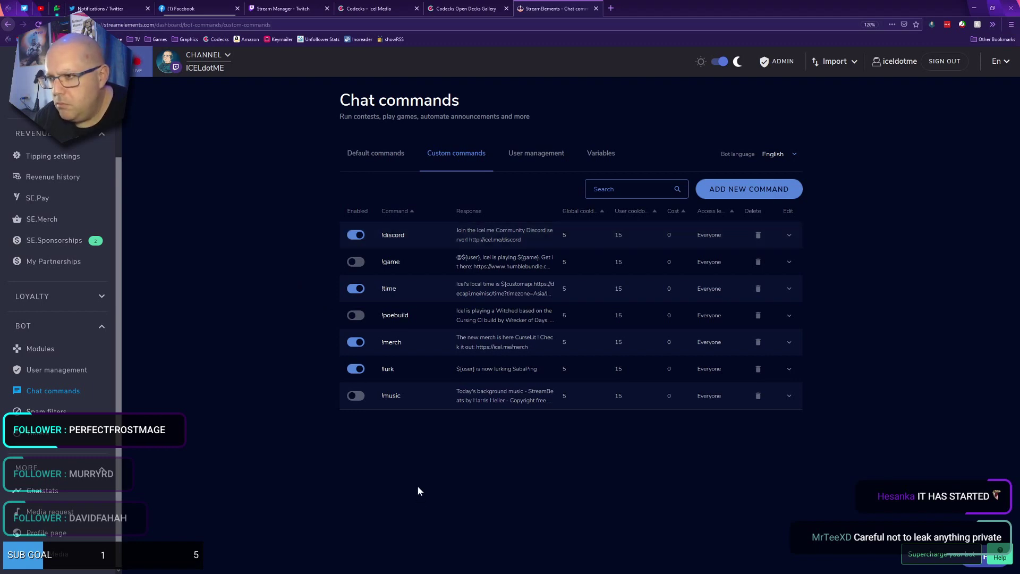
Switch the !music command's Enabled toggle on and collapse its settings row
left_click(446, 397)
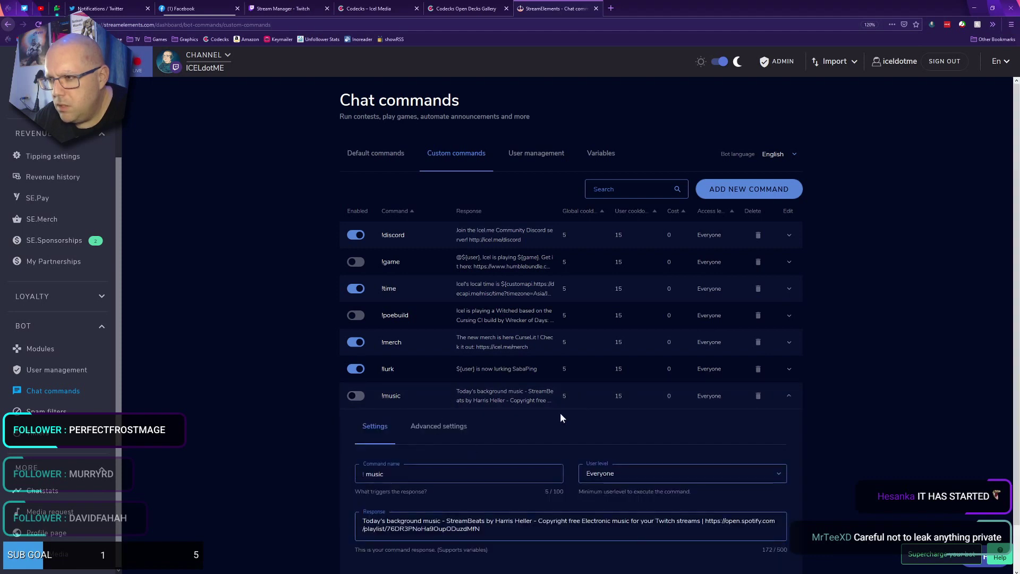
scroll(560, 418, "down", 1)
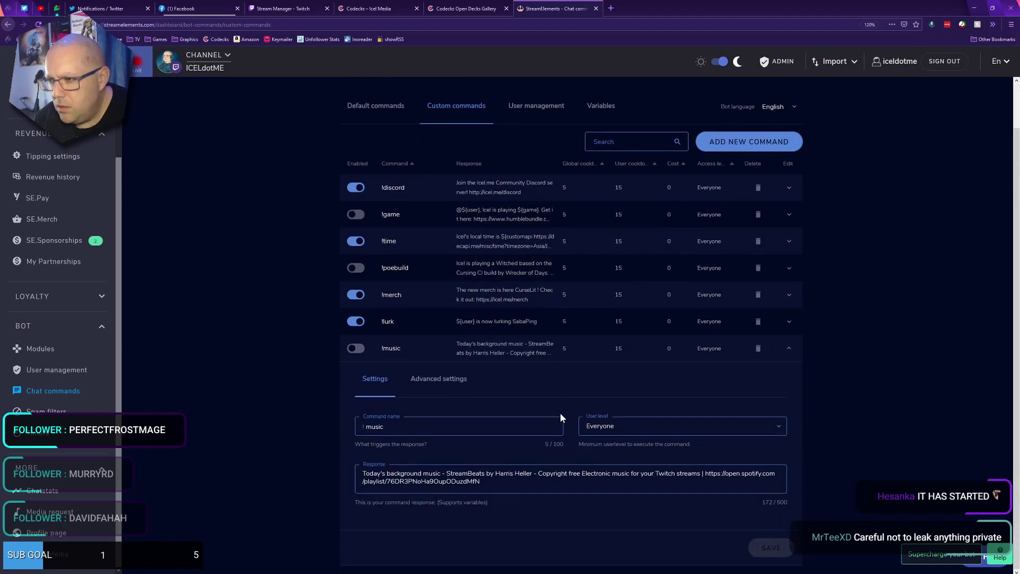
left_click(349, 349)
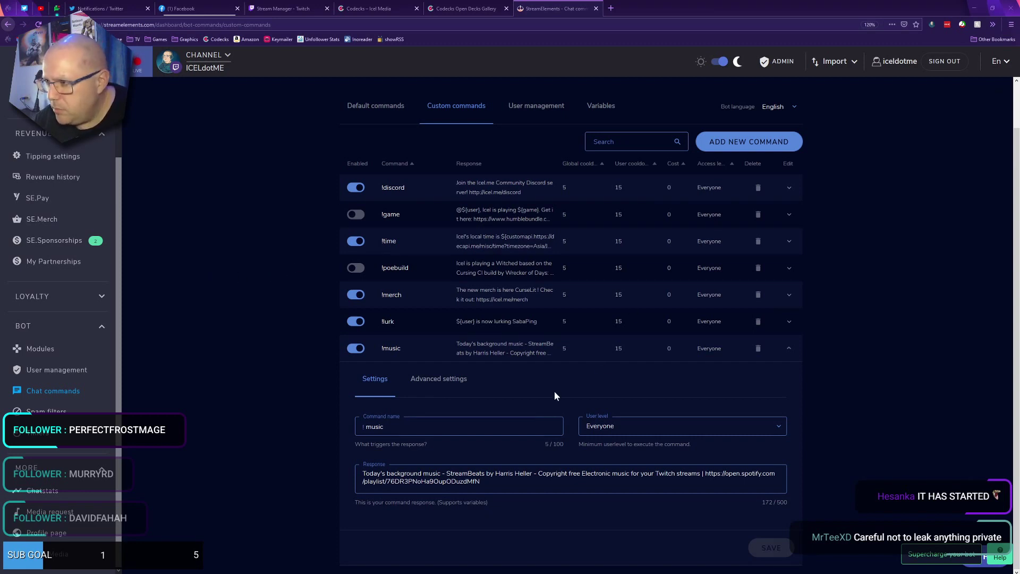
left_click(422, 354)
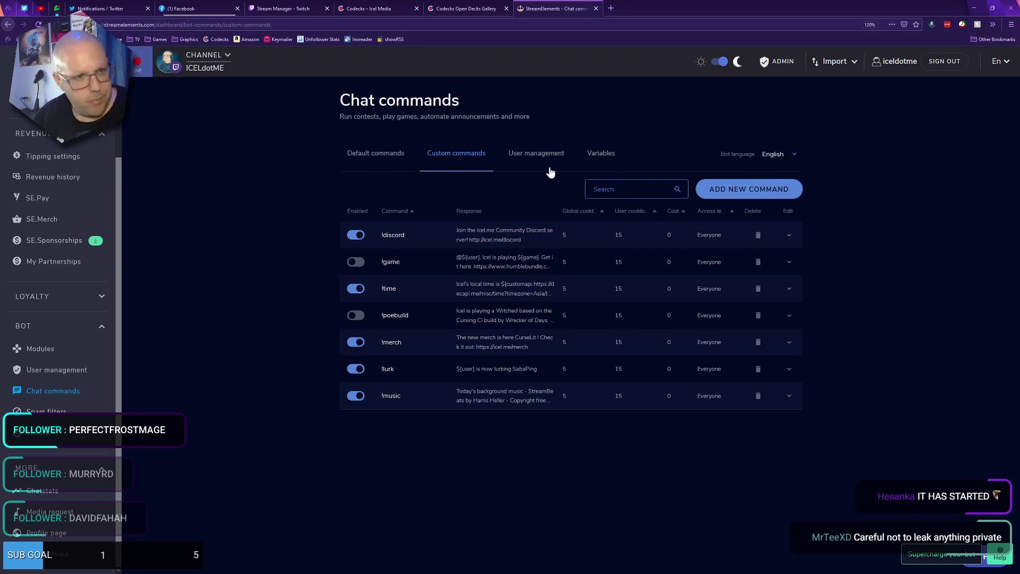
Close the StreamElements and Codecks roadmap tabs, leaving the Icel Media decks board showing
left_click(598, 10)
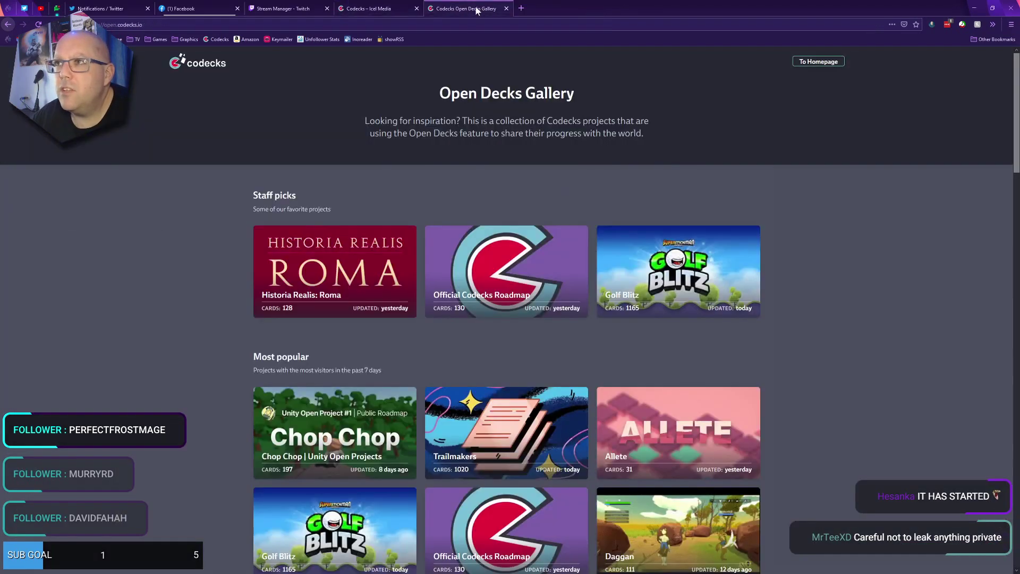
left_click(357, 13)
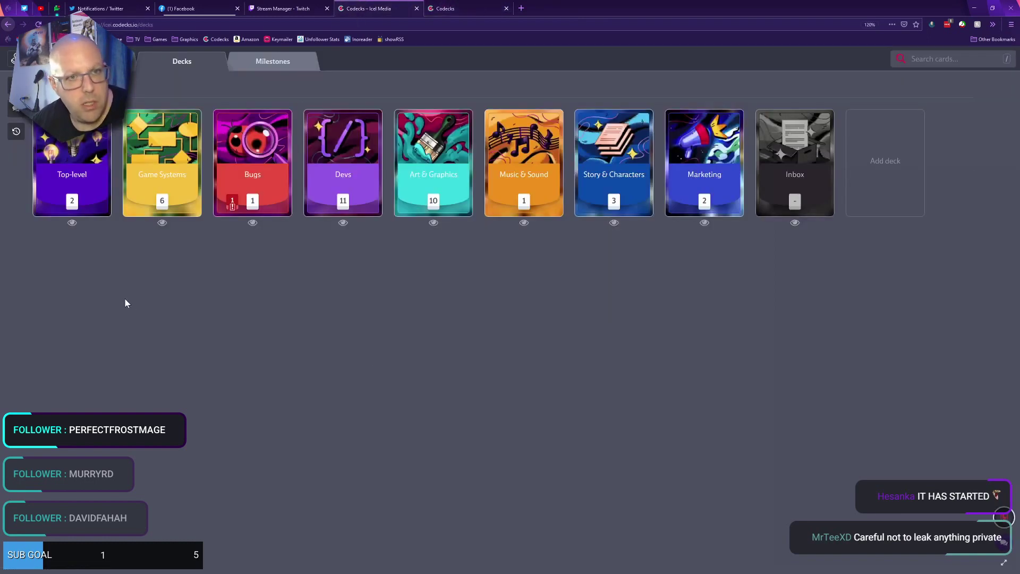
left_click(479, 9)
key("ctrl+w")
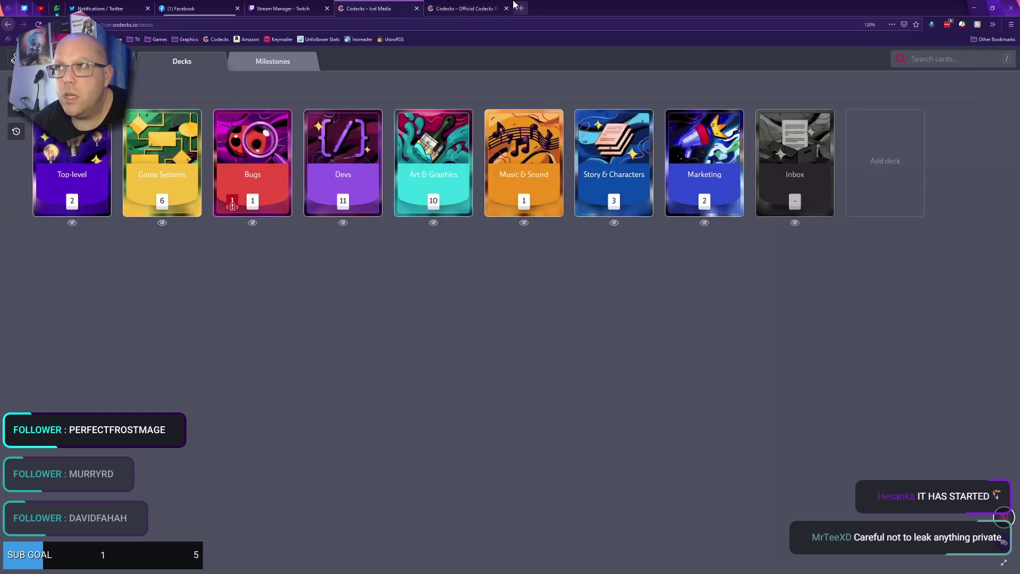
Back in Unreal, select Dungeon_Setup in the World Outliner to show its brush details
key("alt+Tab")
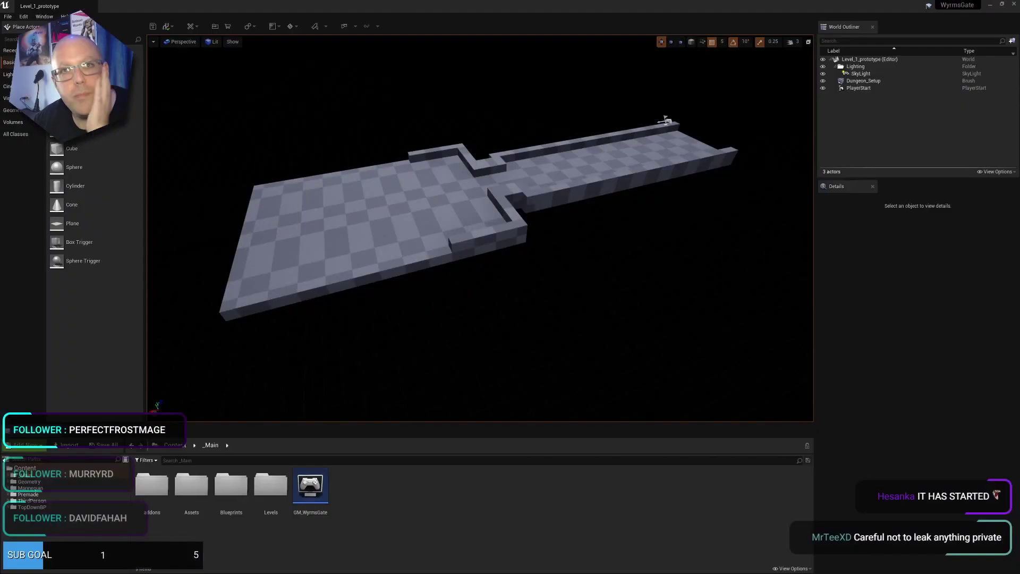
scroll(485, 166, "up", 2)
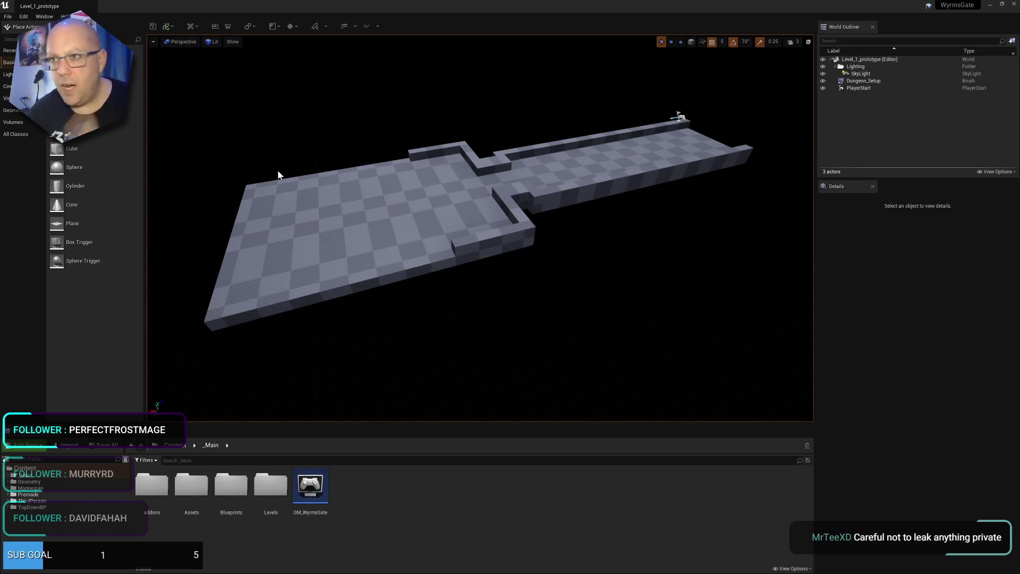
left_click(862, 81)
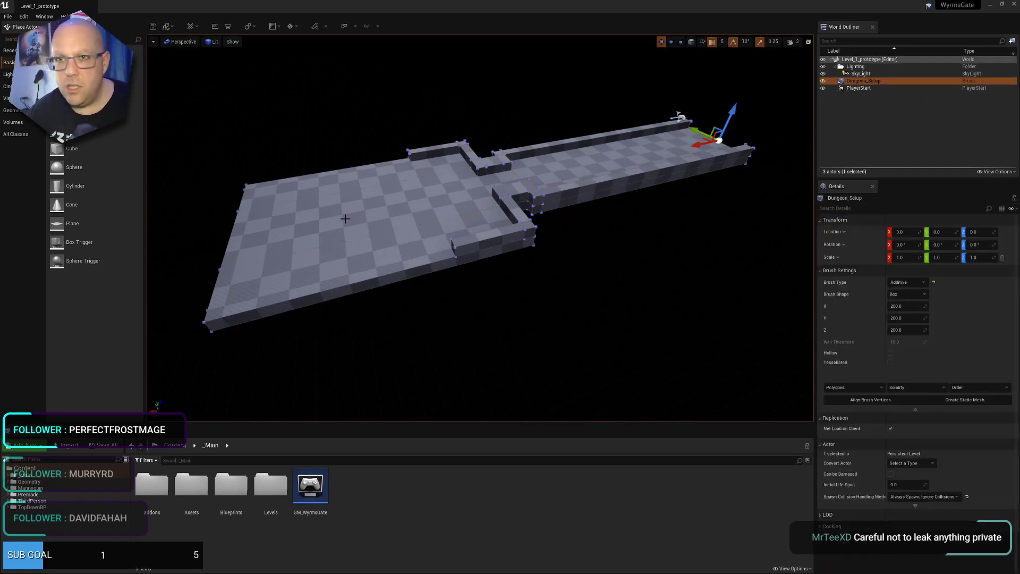
scroll(350, 233, "up", 1)
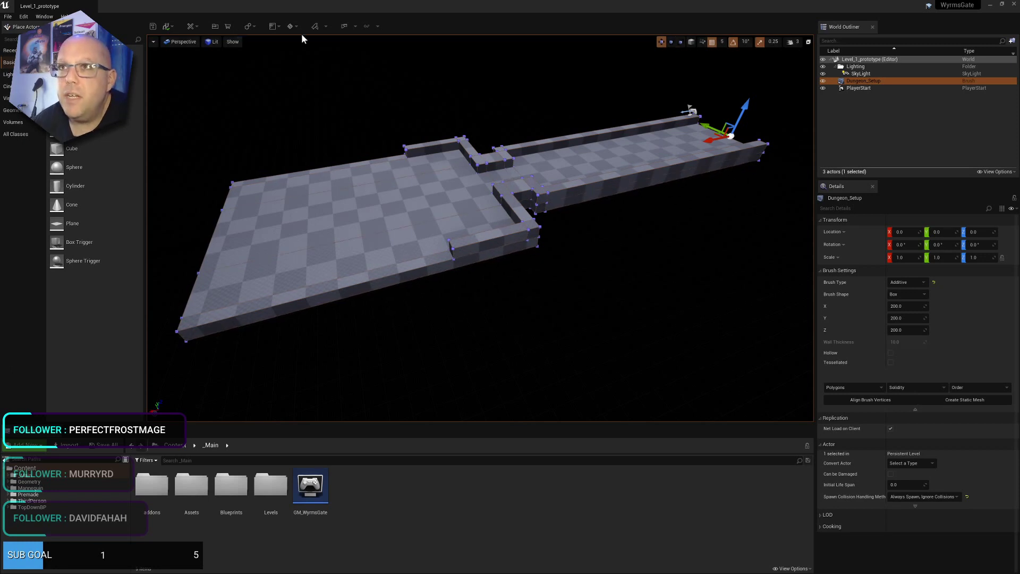
left_click(354, 27)
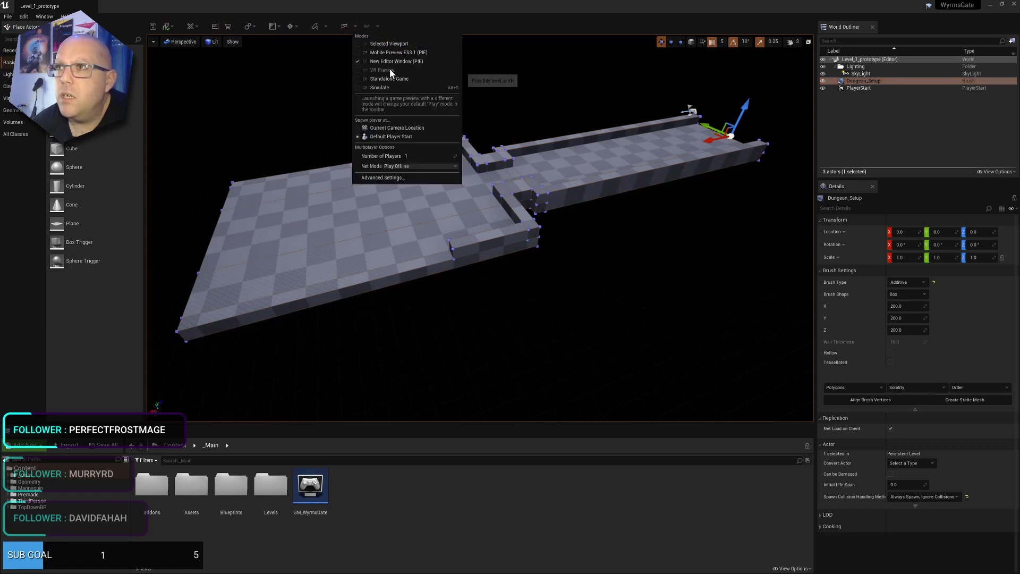
left_click(349, 25)
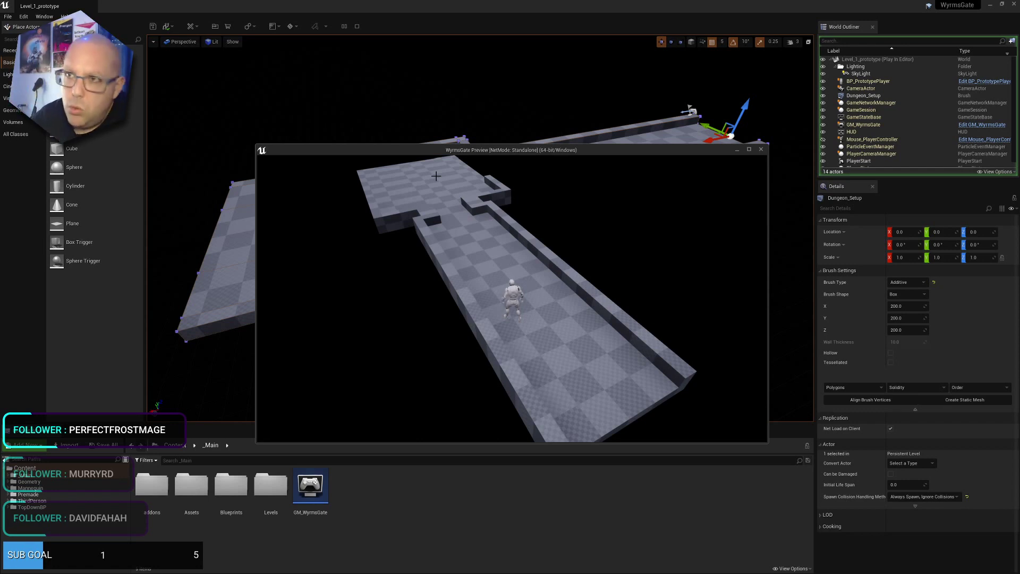
Stop the play-test and duplicate Dungeon_Setup with Ctrl+W, creating Dungeon_Setup2
left_click(761, 150)
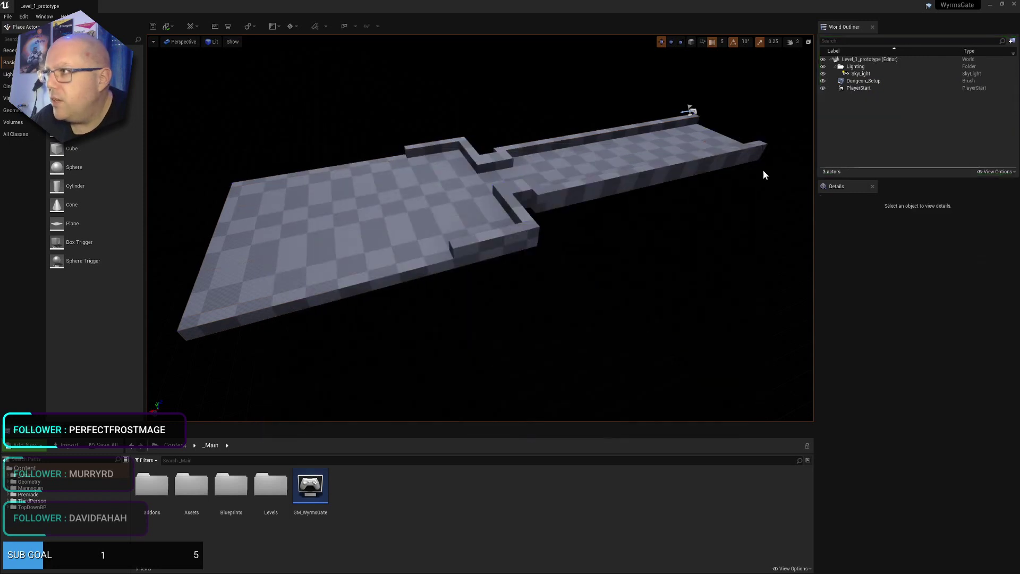
left_click(852, 81)
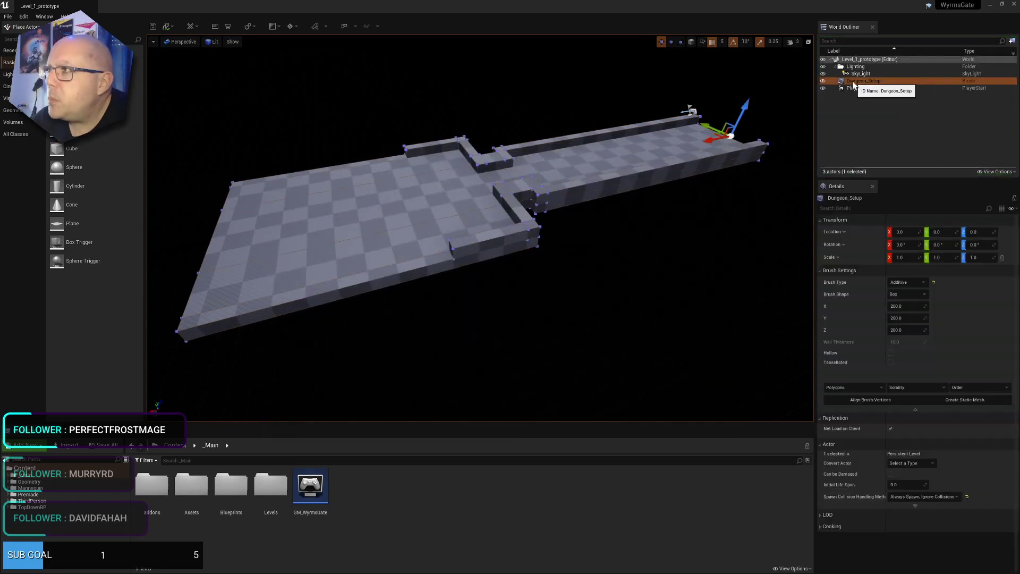
right_click(853, 81)
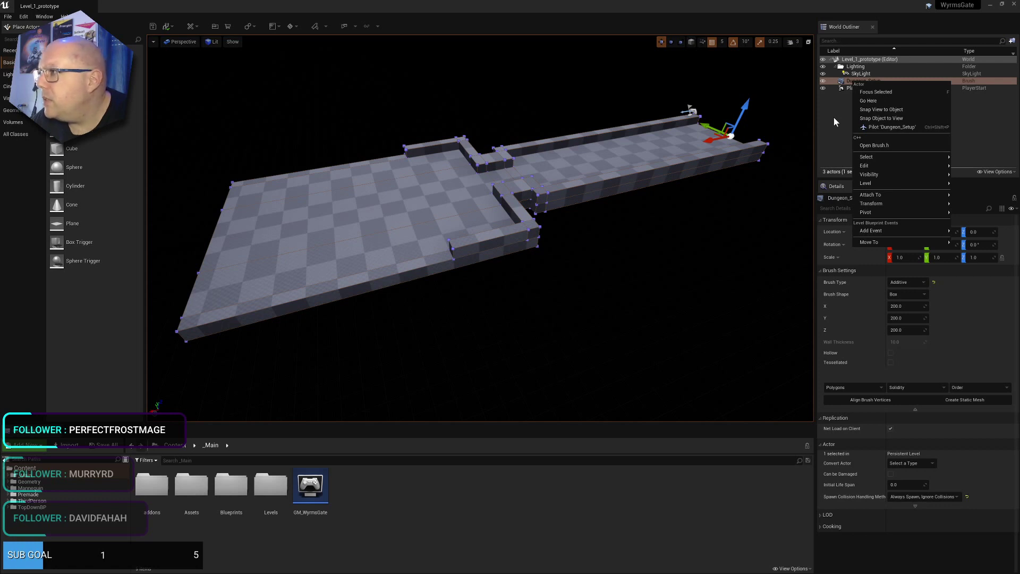
left_click(850, 83)
key("ctrl+w")
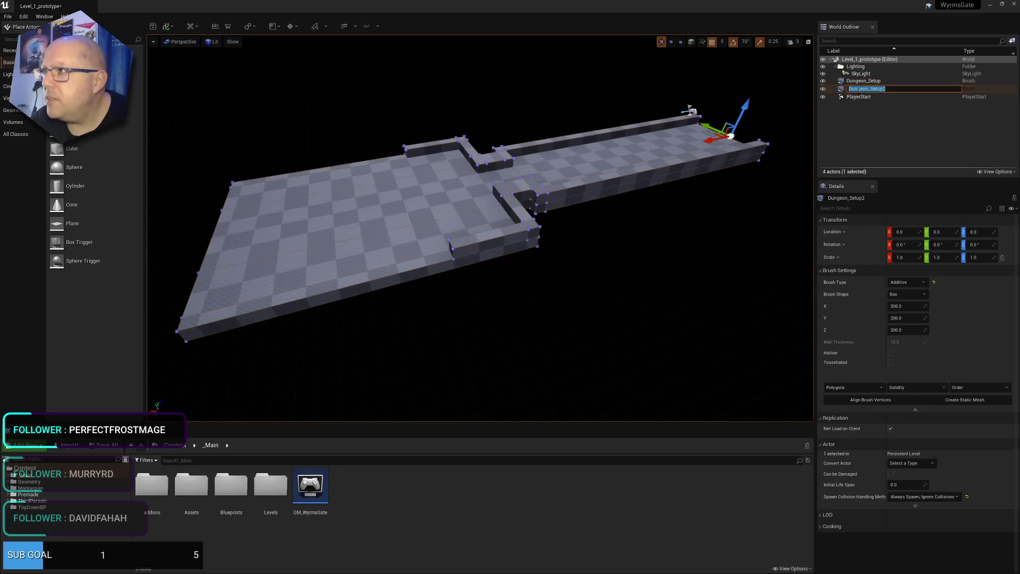
Browse the right-click actions for Dungeon_Setup2 without choosing one, keeping it selected
right_click(842, 91)
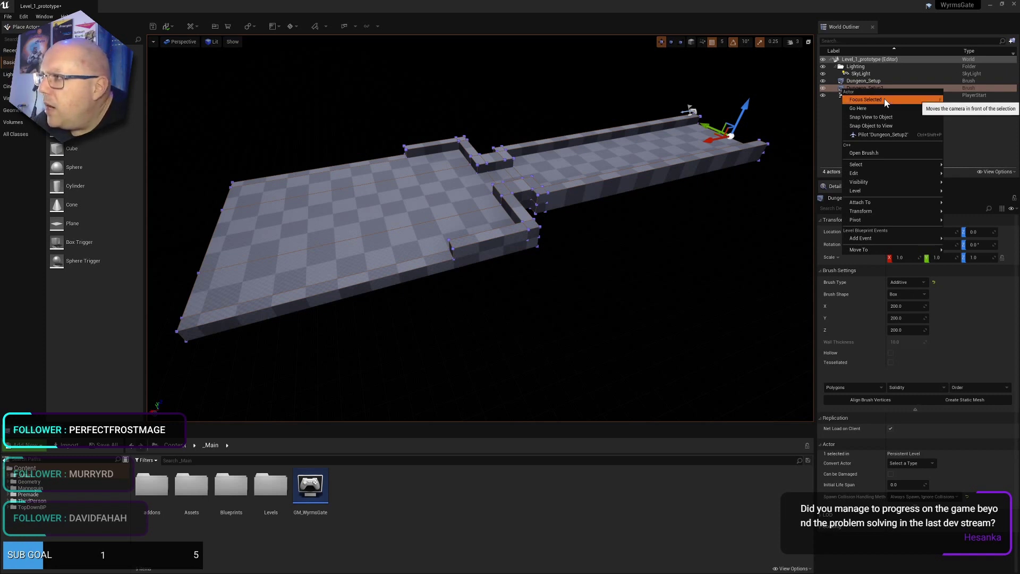
mouse_move(878, 168)
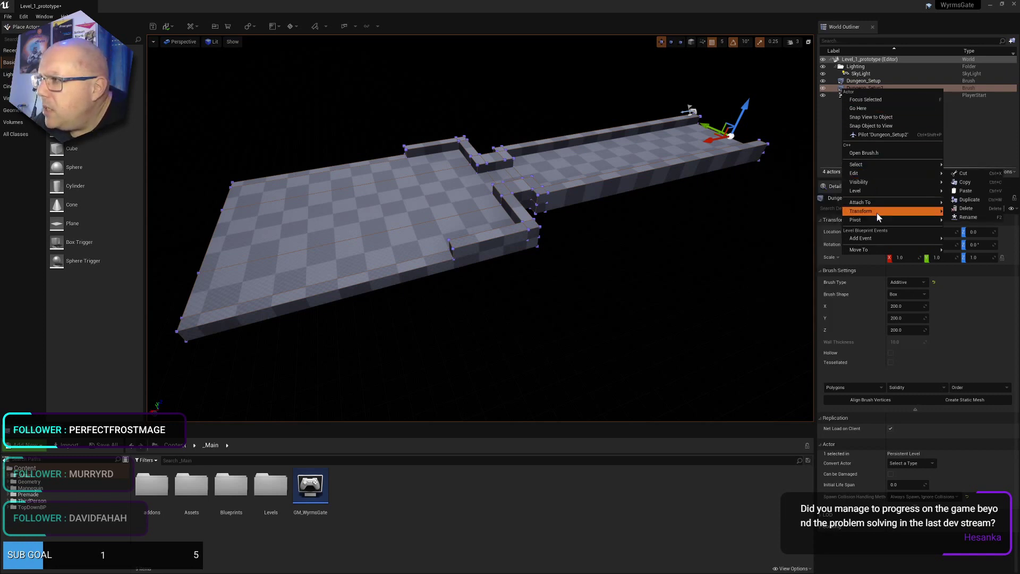
left_click(382, 198)
right_click(381, 198)
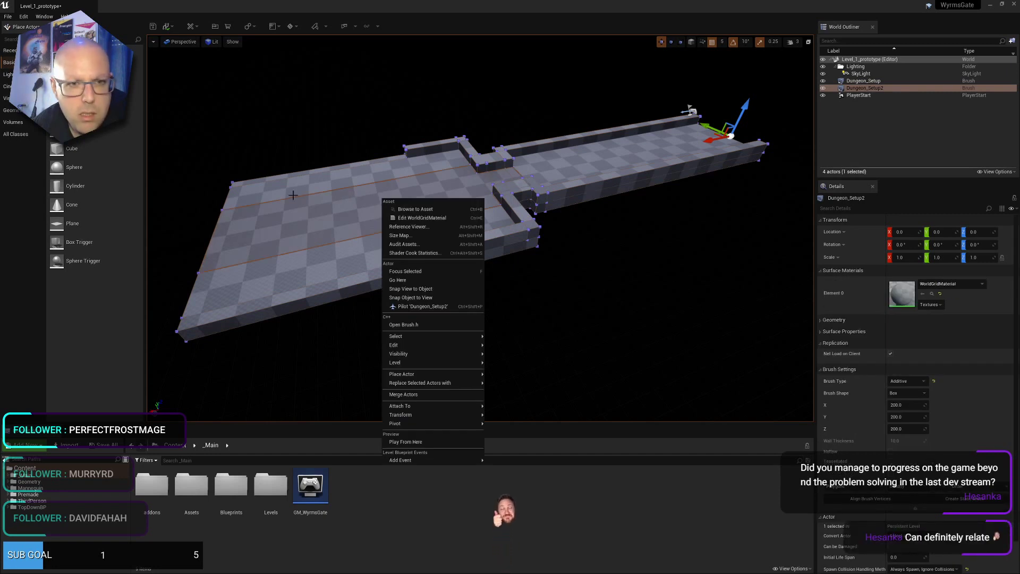
left_click(859, 88)
right_click(857, 88)
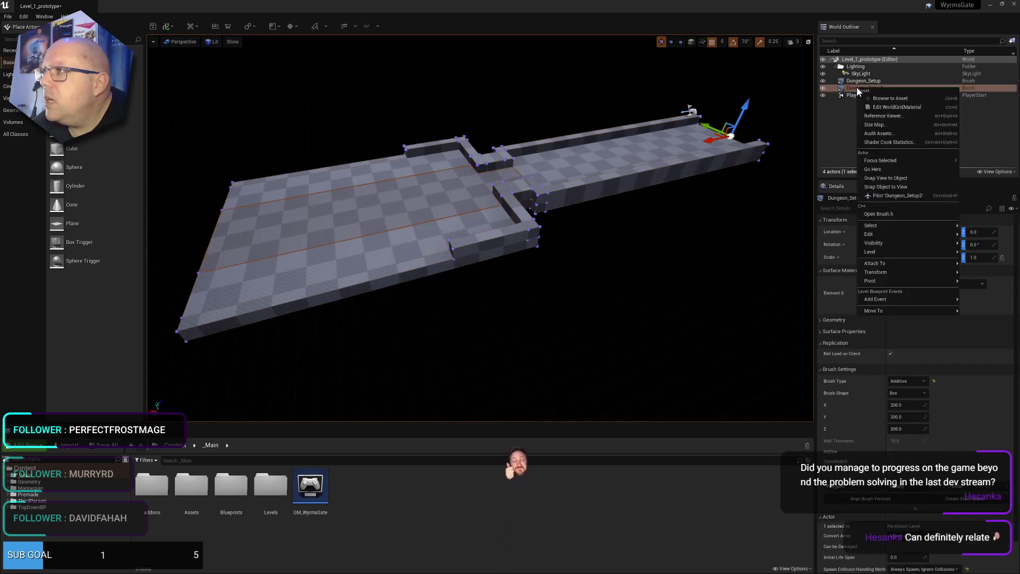
left_click(853, 89)
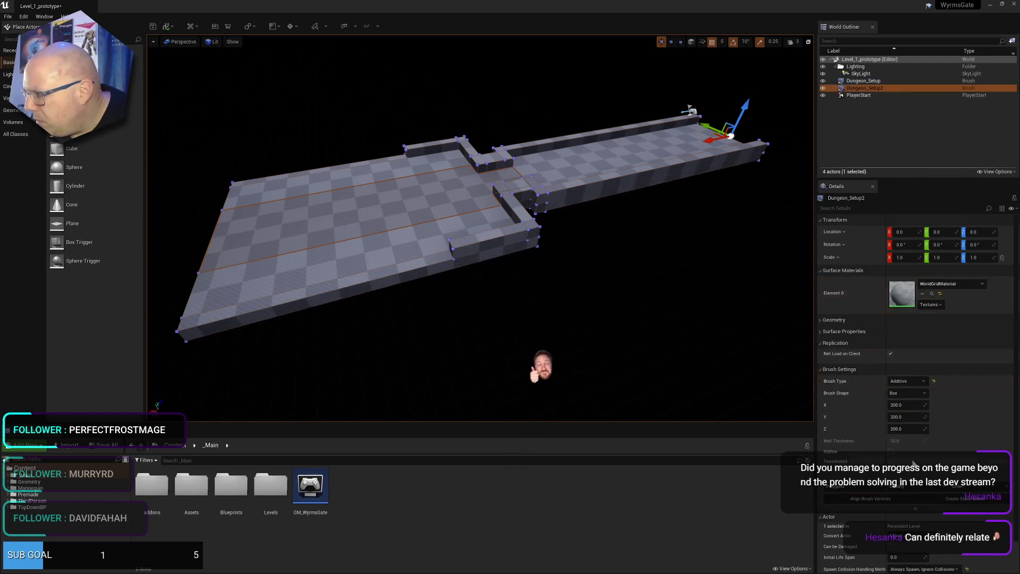
scroll(915, 465, "down", 2)
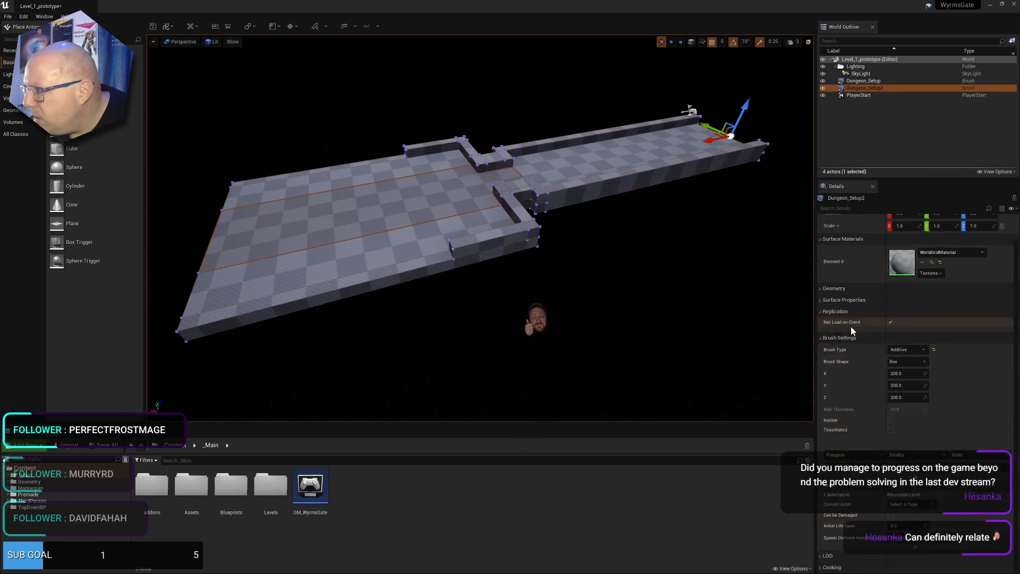
Convert Dungeon_Setup2 into a static mesh named Dungeon_Setup_StaticMesh in _Main/Assets
left_click(966, 467)
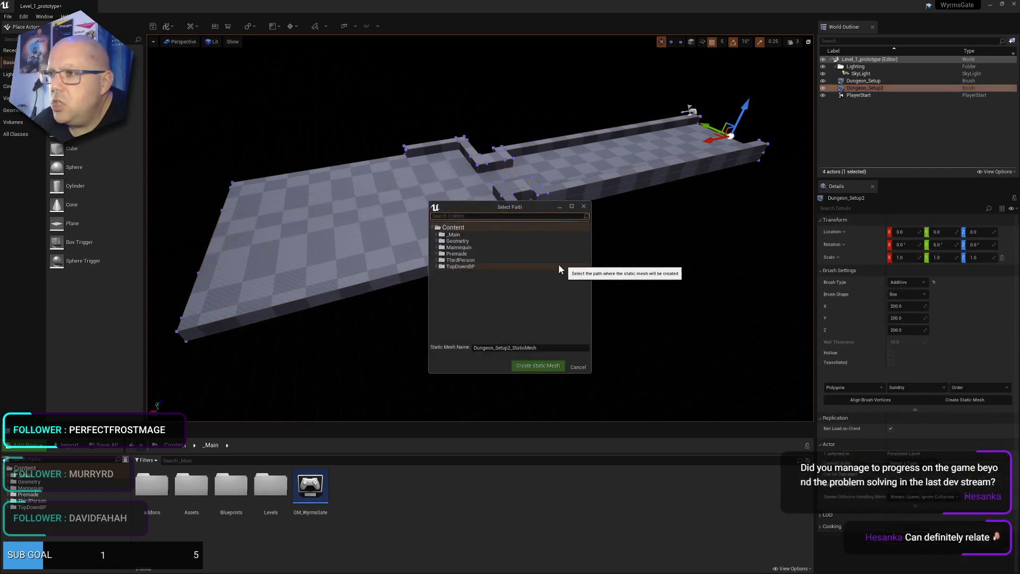
double_click(470, 234)
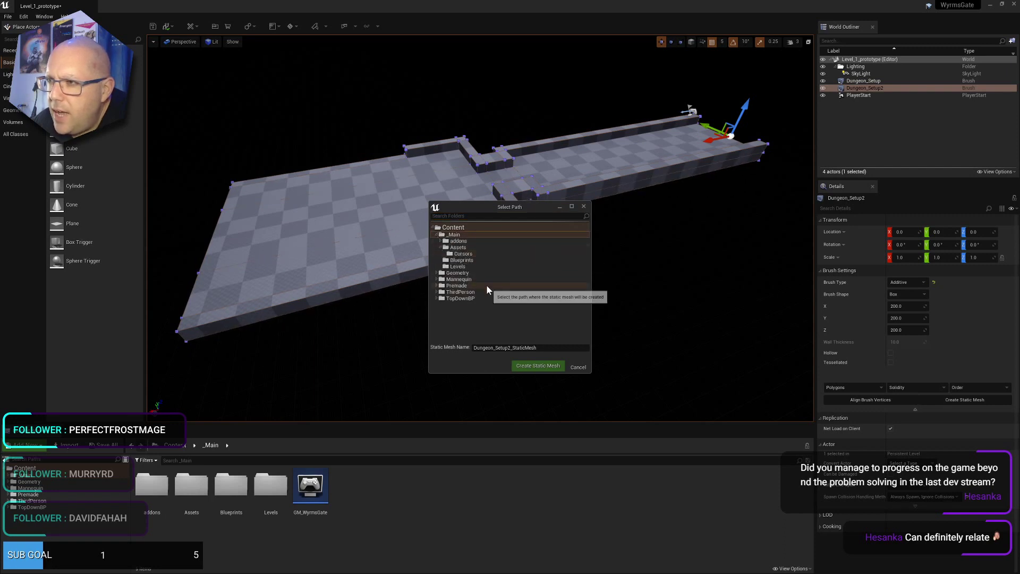
double_click(460, 247)
left_click(509, 347)
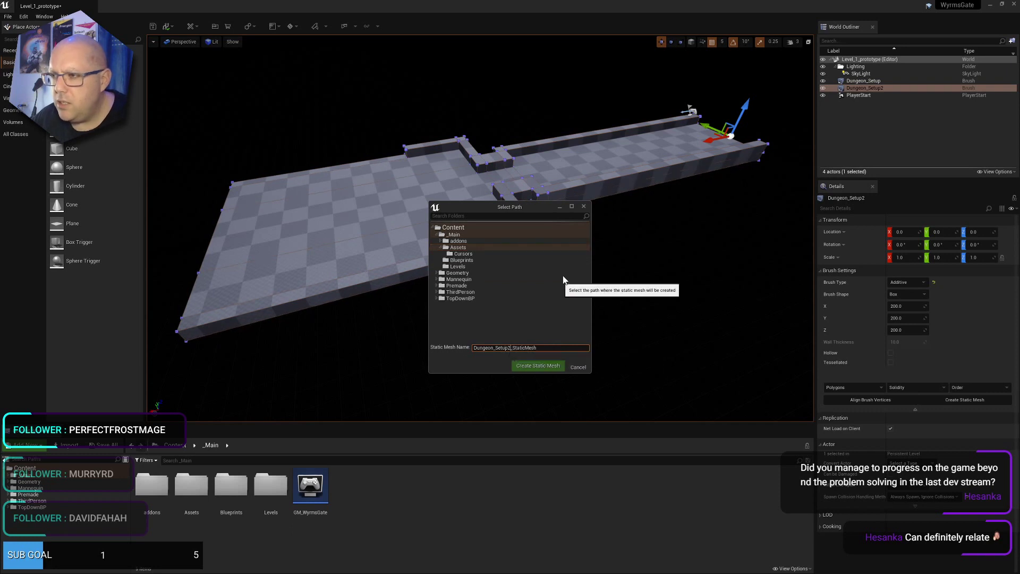
key("BackSpace")
left_click(531, 365)
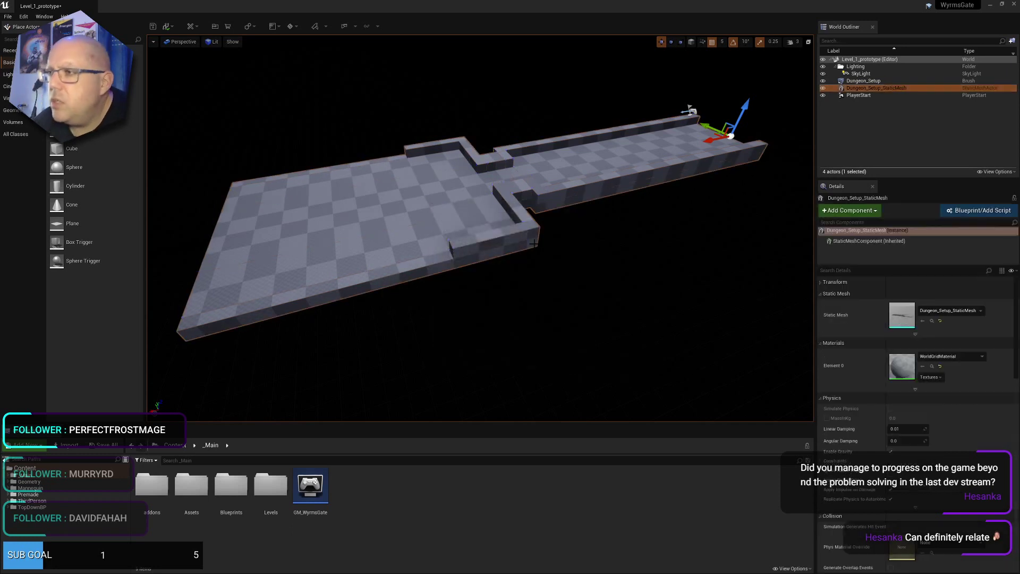
Move the original Dungeon_Setup brush far below the level and play-test the static mesh floor
left_click(857, 81)
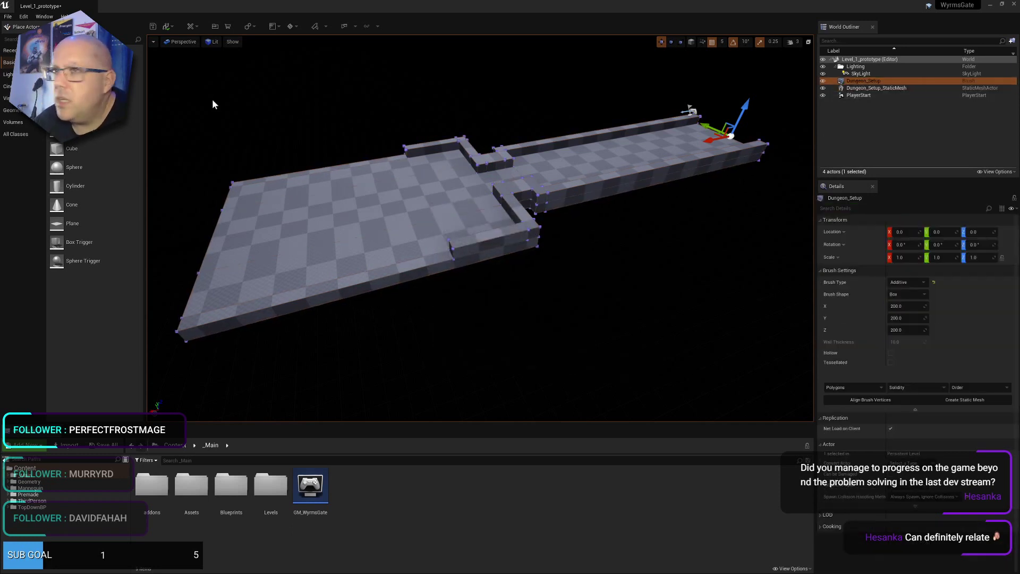
mouse_move(739, 117)
left_mouse_down()
mouse_move(698, 319)
mouse_move(637, 257)
left_mouse_up()
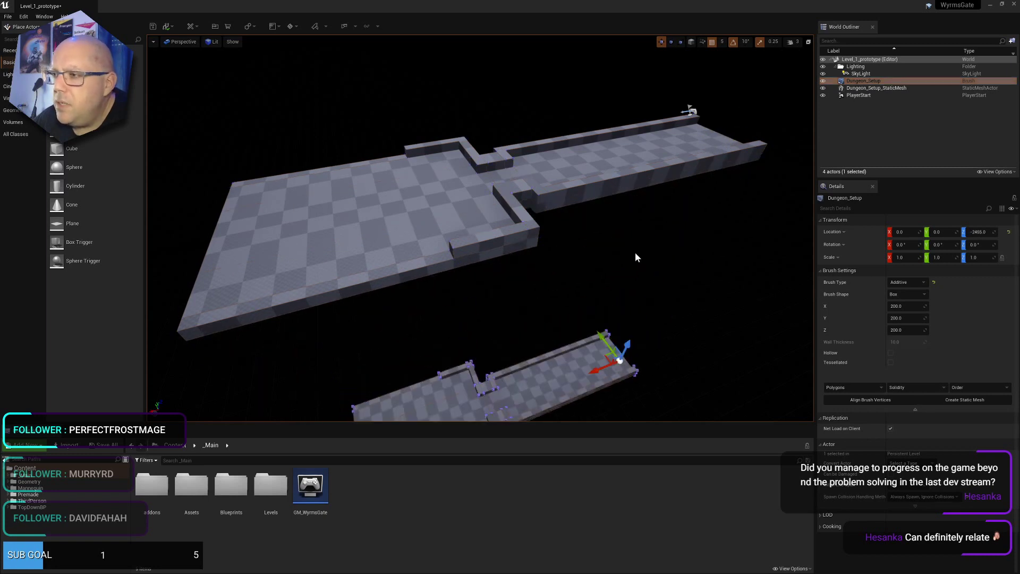
left_click(857, 88)
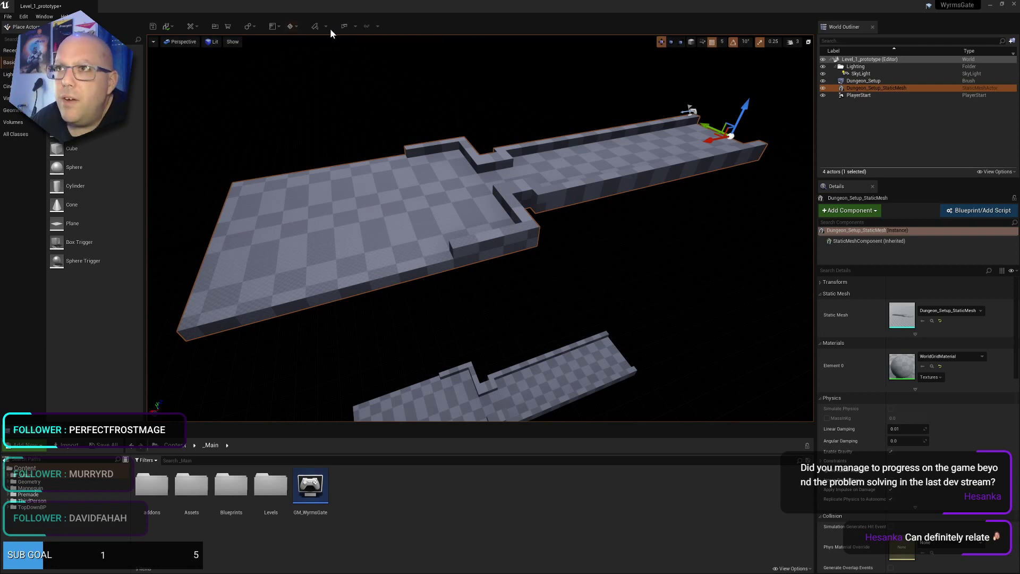
left_click(344, 26)
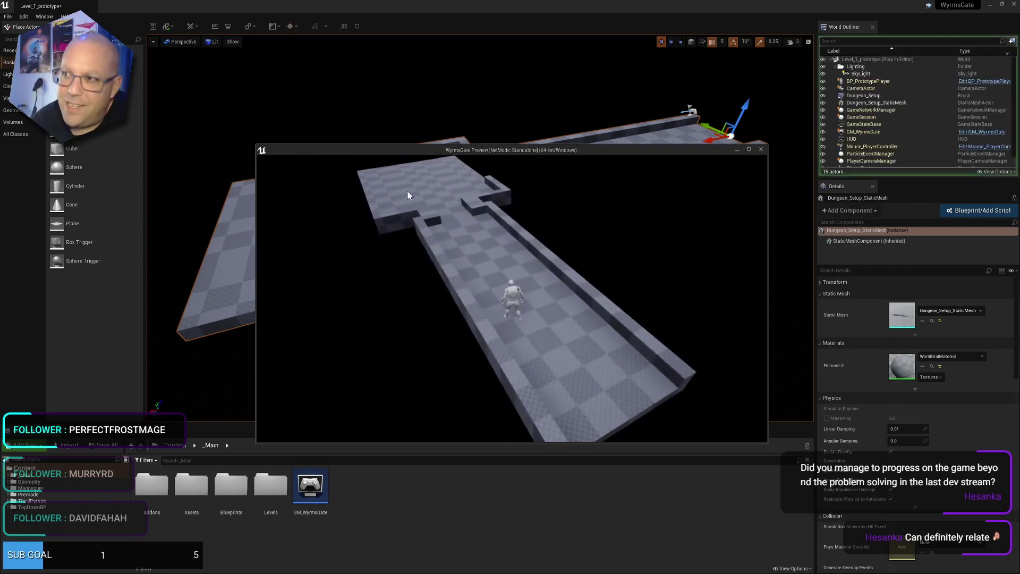
left_click(761, 150)
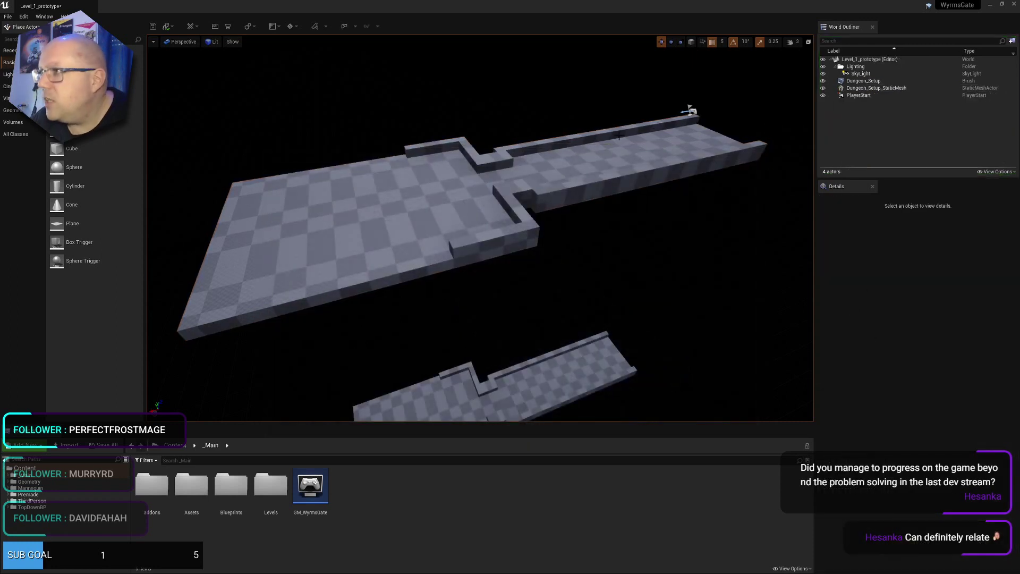
left_click(617, 175)
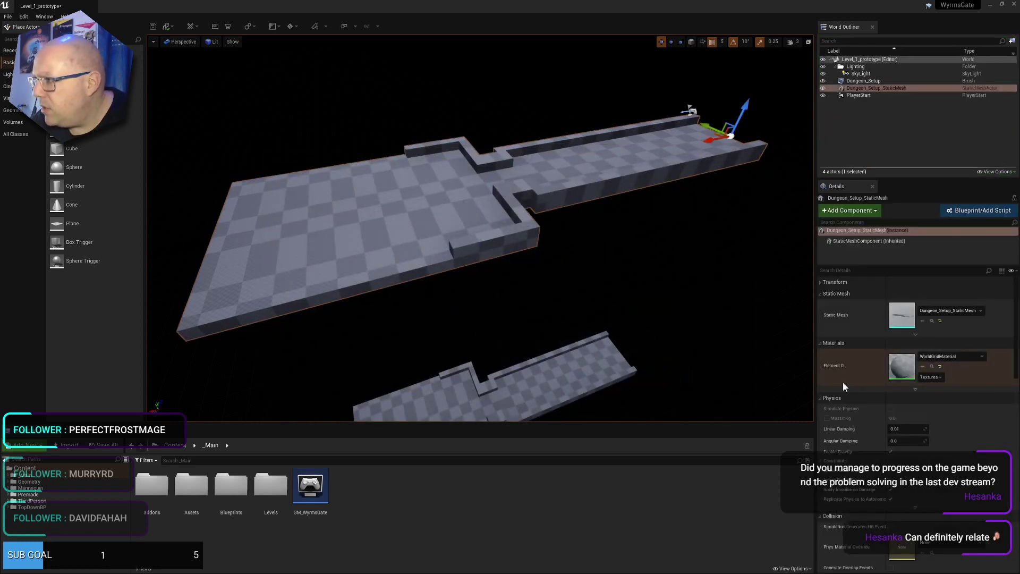
Open Dungeon_Setup_StaticMesh in the mesh editor and review its collision physical material options
double_click(904, 314)
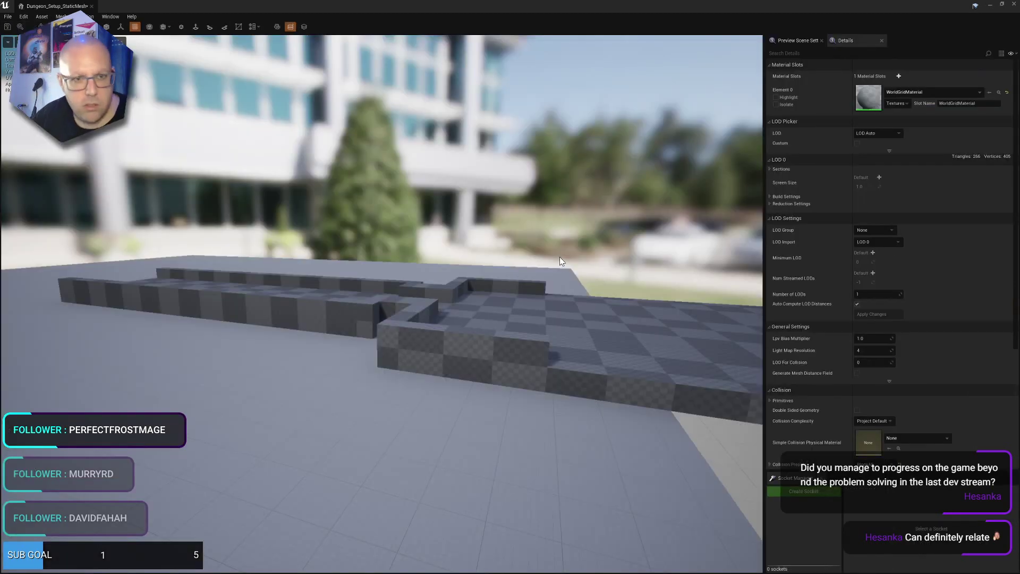
left_click_drag(581, 317, 589, 273)
scroll(589, 273, "down", 4)
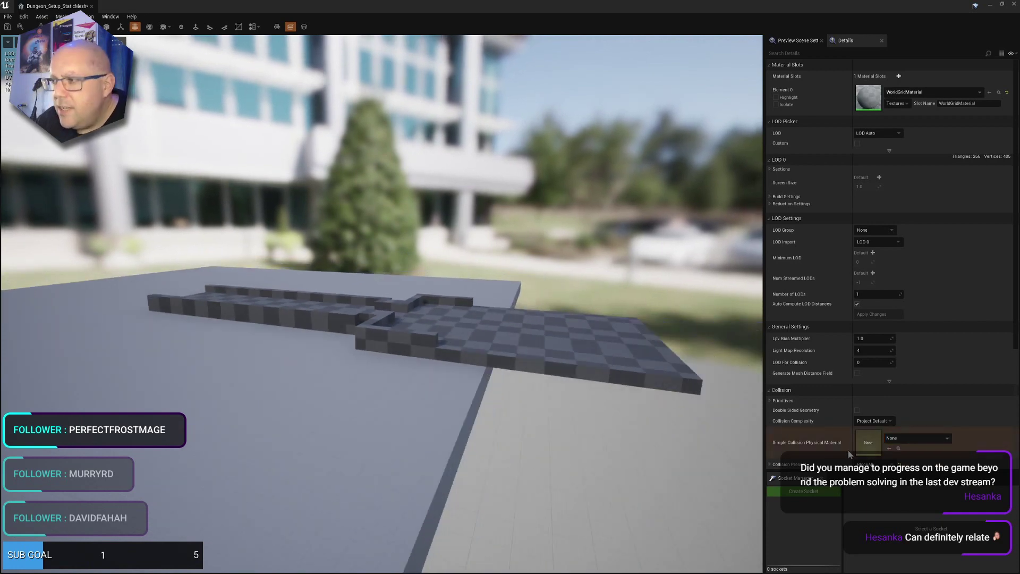
left_click(917, 438)
left_click(864, 449)
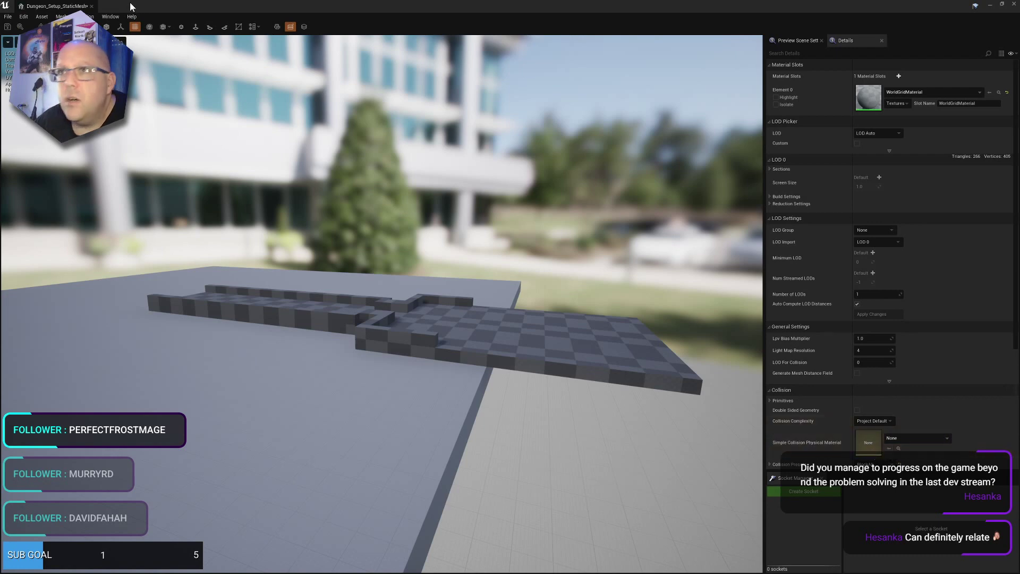
Locate Dungeon_Setup_StaticMesh in _Main/Assets and Save All
left_click_drag(130, 2, 499, 79)
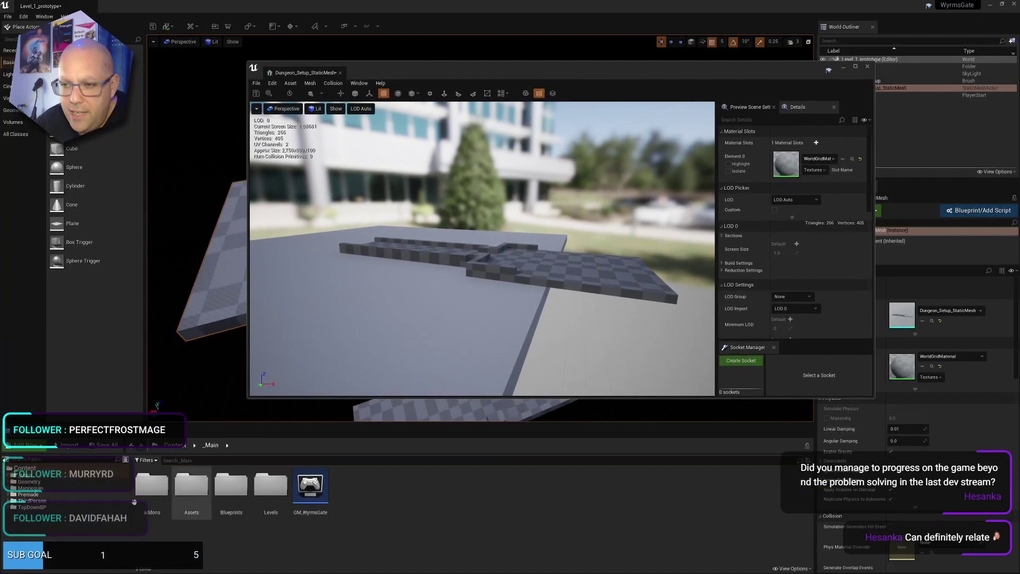
left_click(11, 475)
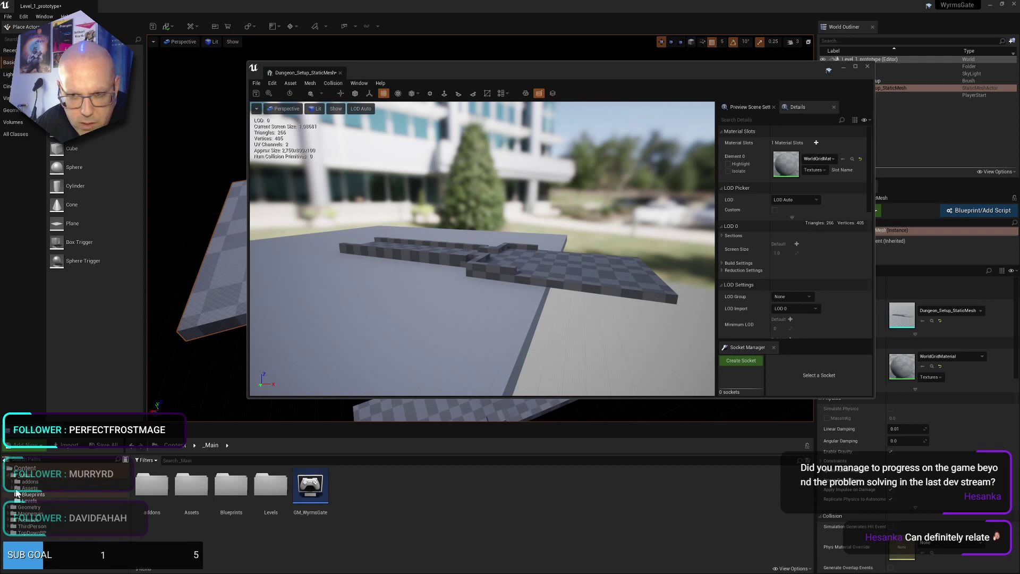
left_click(30, 488)
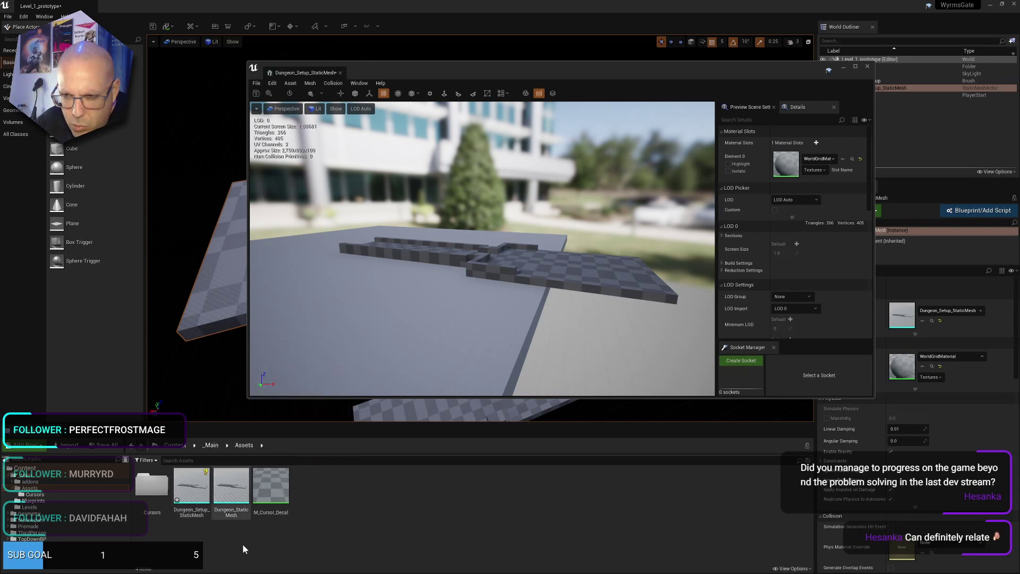
mouse_move(225, 515)
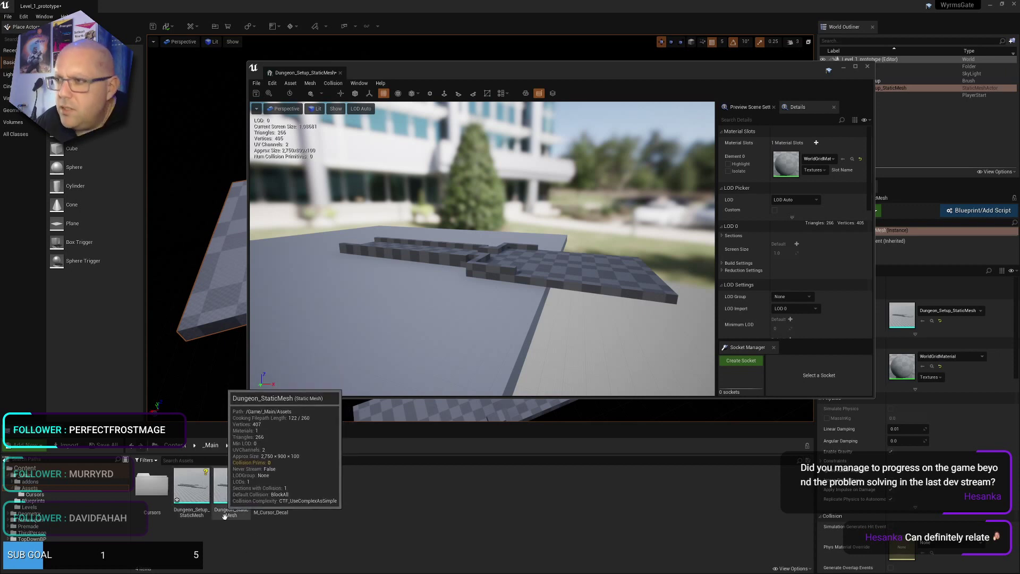
left_click(192, 495)
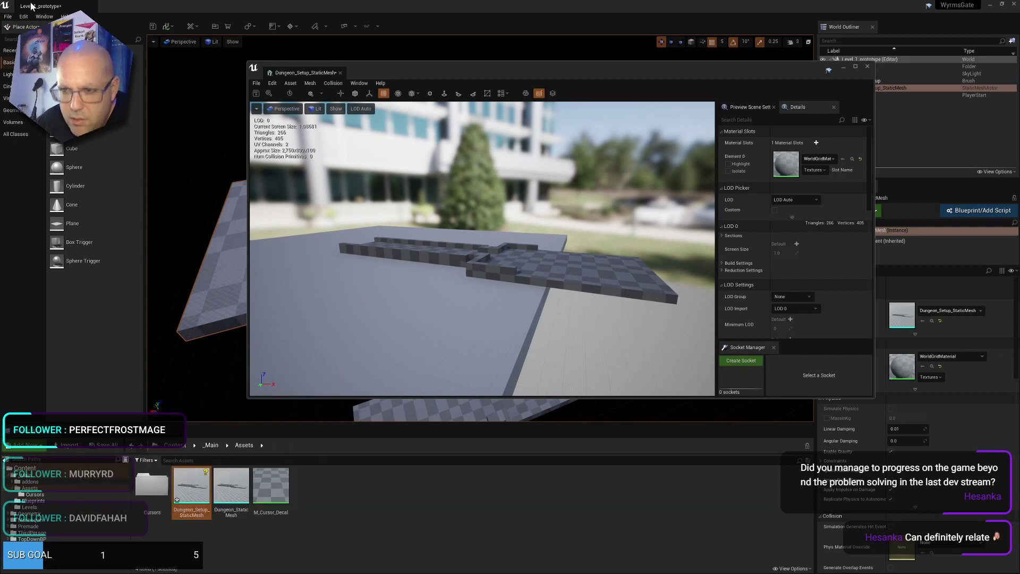
left_click(8, 16)
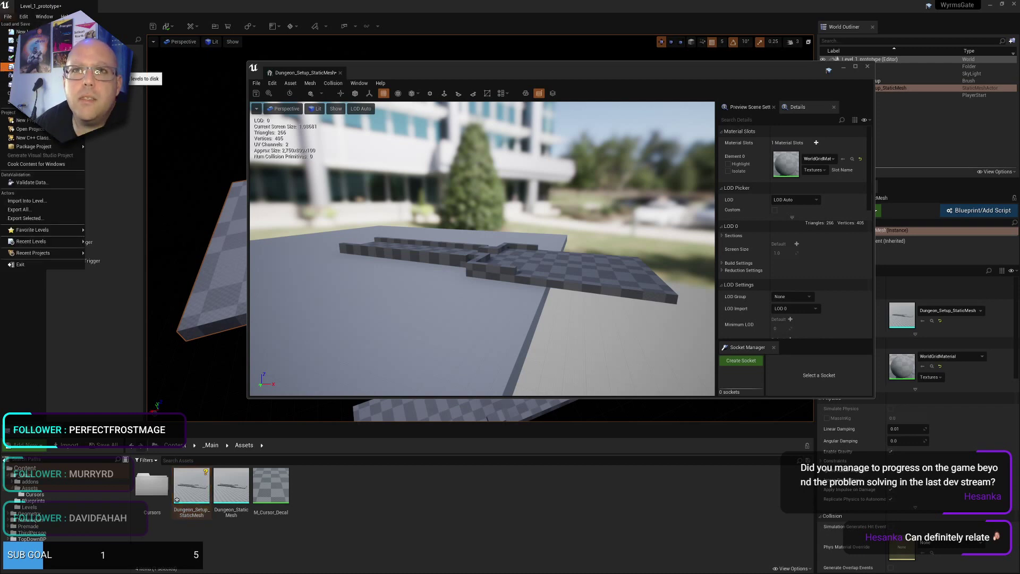
left_click(32, 66)
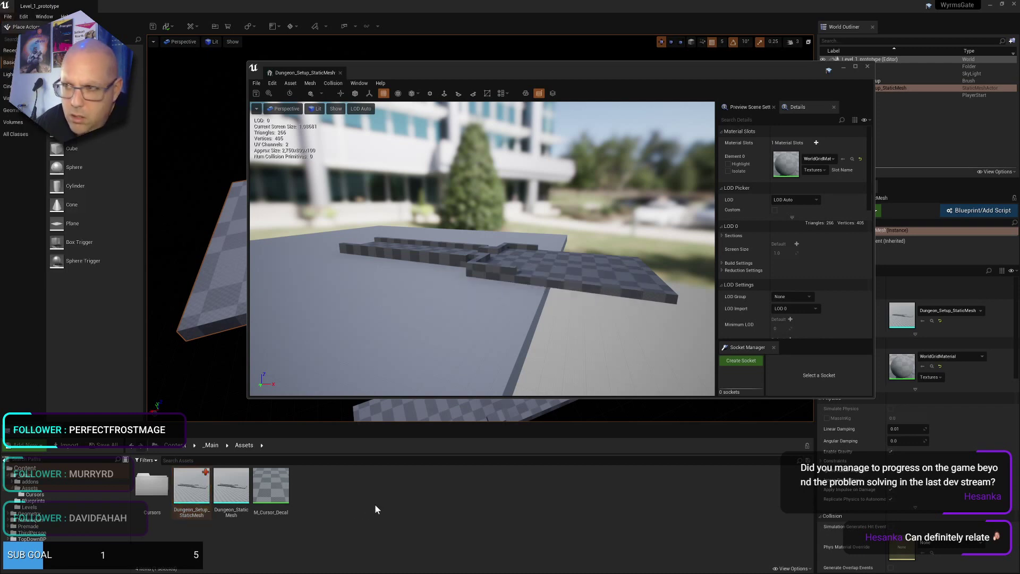
Assign Dungeon_Setup_StaticMesh as its own Complex Collision Mesh
mouse_move(205, 473)
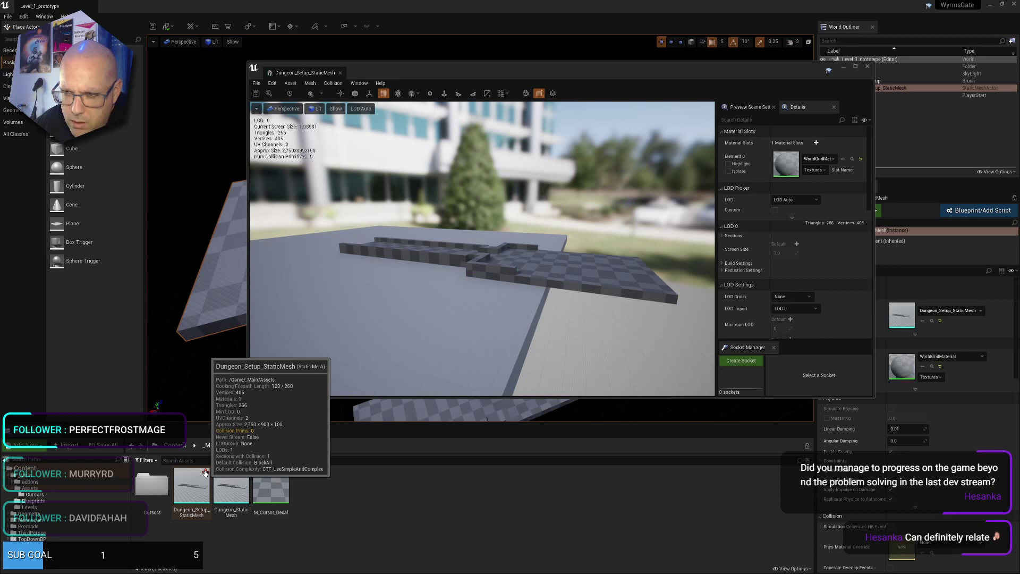
left_click_drag(203, 478, 795, 262)
scroll(794, 261, "down", 5)
scroll(792, 258, "down", 2)
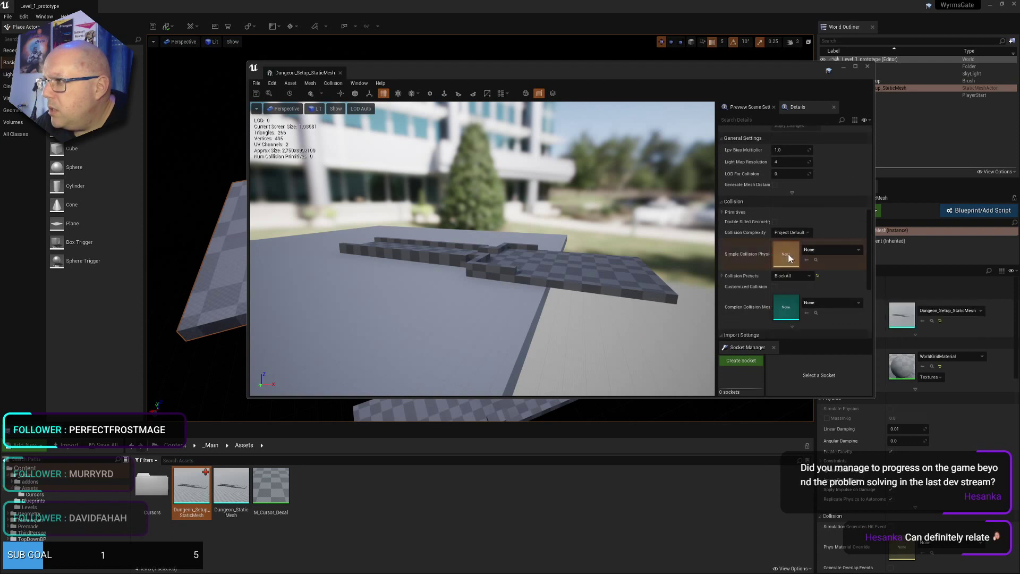
left_click_drag(191, 486, 787, 307)
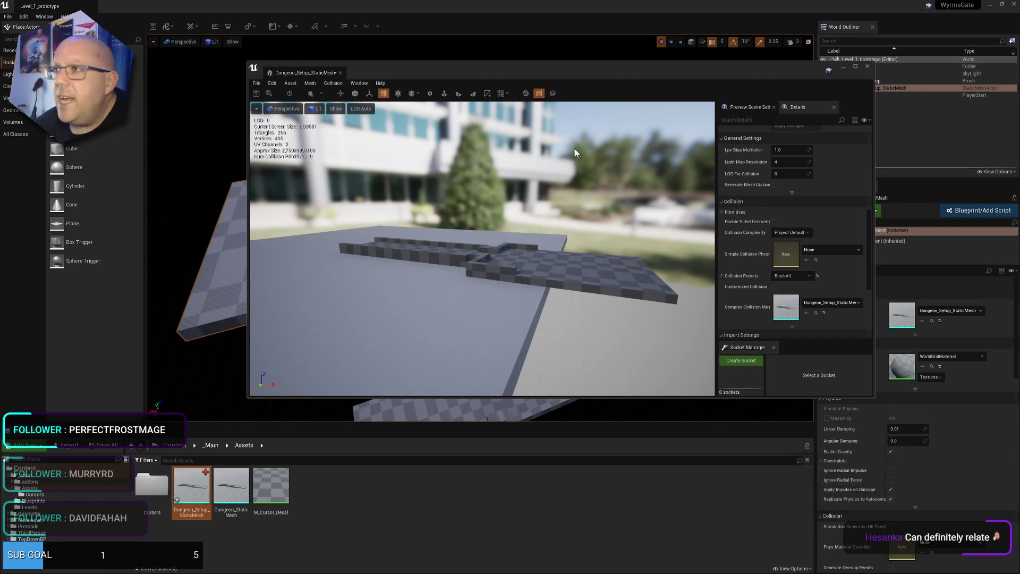
left_click_drag(291, 74, 139, 6)
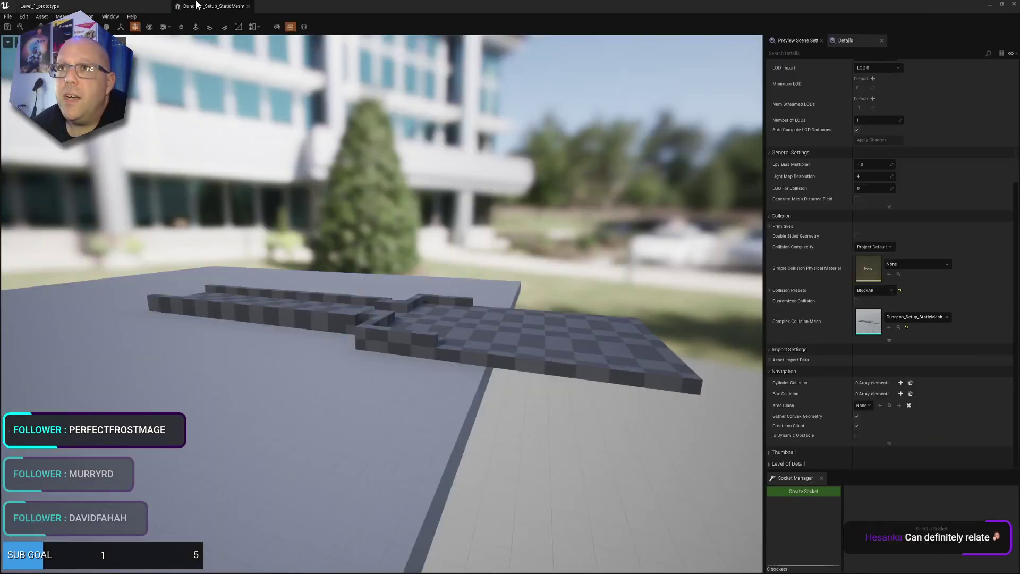
Set Collision Complexity to Use Complex Collision As Simple, save, and return to the level
left_click(873, 246)
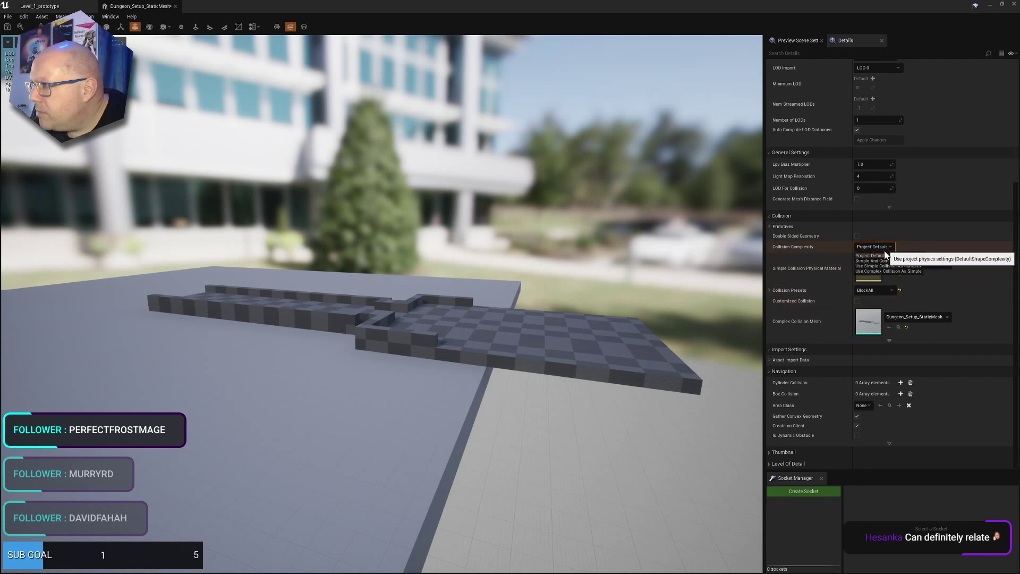
left_click(890, 271)
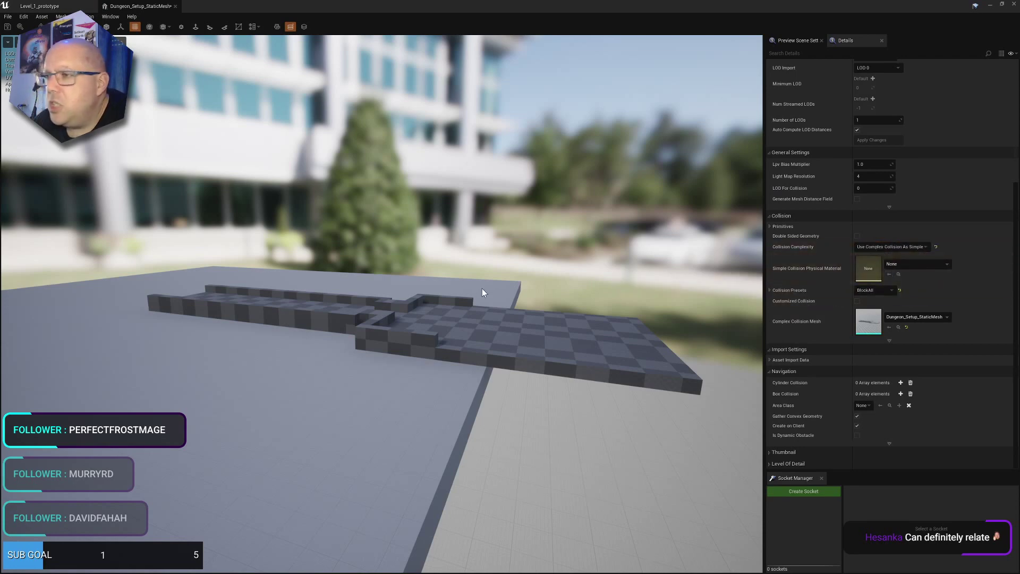
left_click(7, 27)
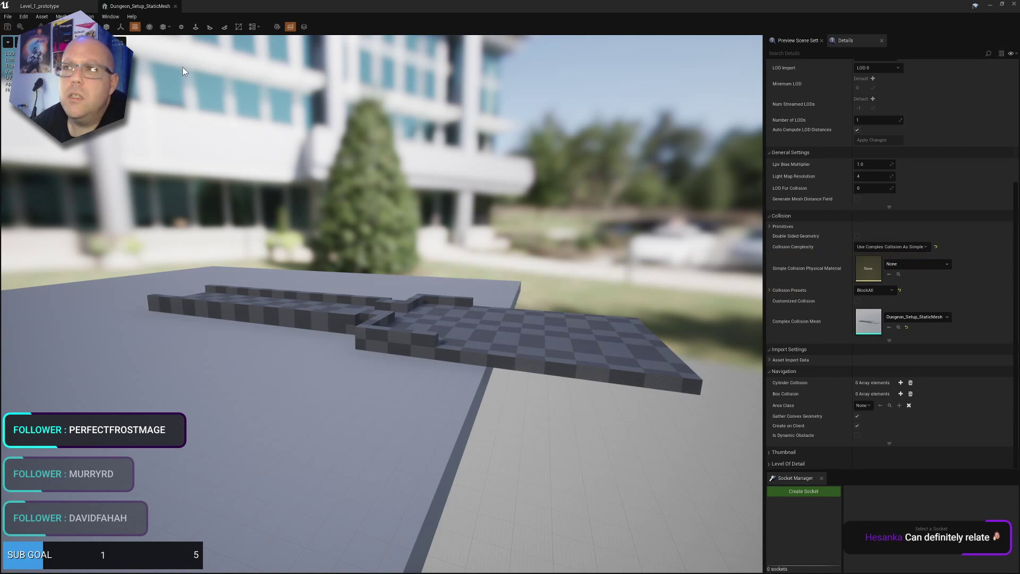
left_click(40, 5)
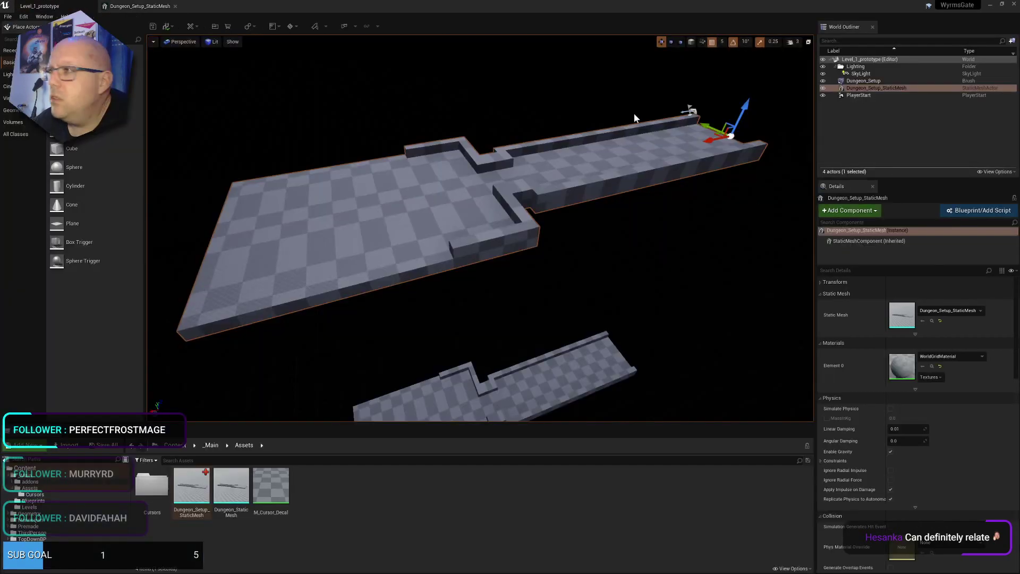
Place a Nav Mesh Bounds Volume from the Volumes list into the level
left_click(869, 116)
left_click(871, 89)
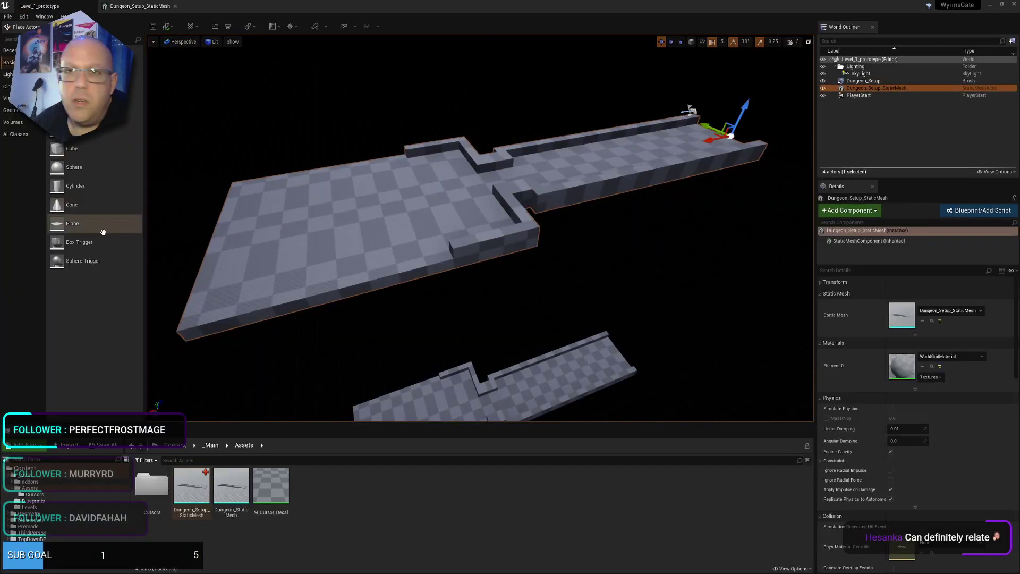
left_click(21, 123)
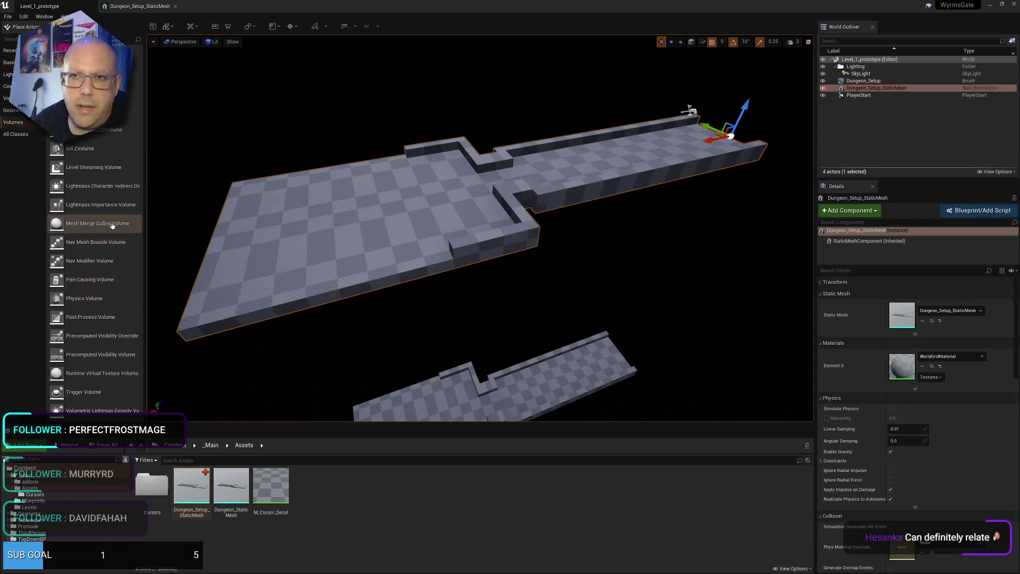
left_click_drag(96, 242, 492, 181)
In Top view, move the nav volume over the dungeon and scale it to 17 × 6.75 × 1
left_click(180, 41)
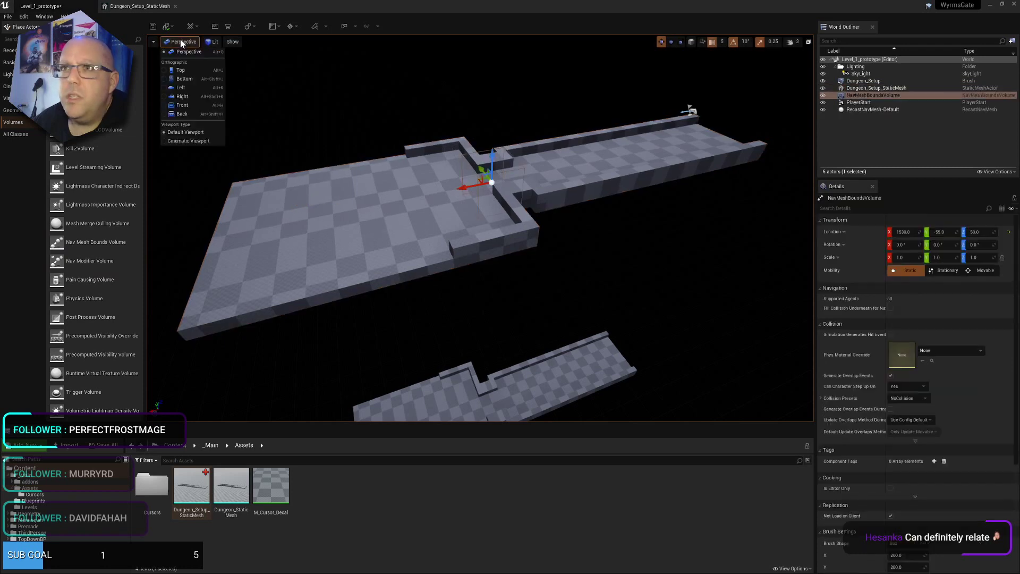
left_click(180, 69)
left_click_drag(518, 231, 520, 238)
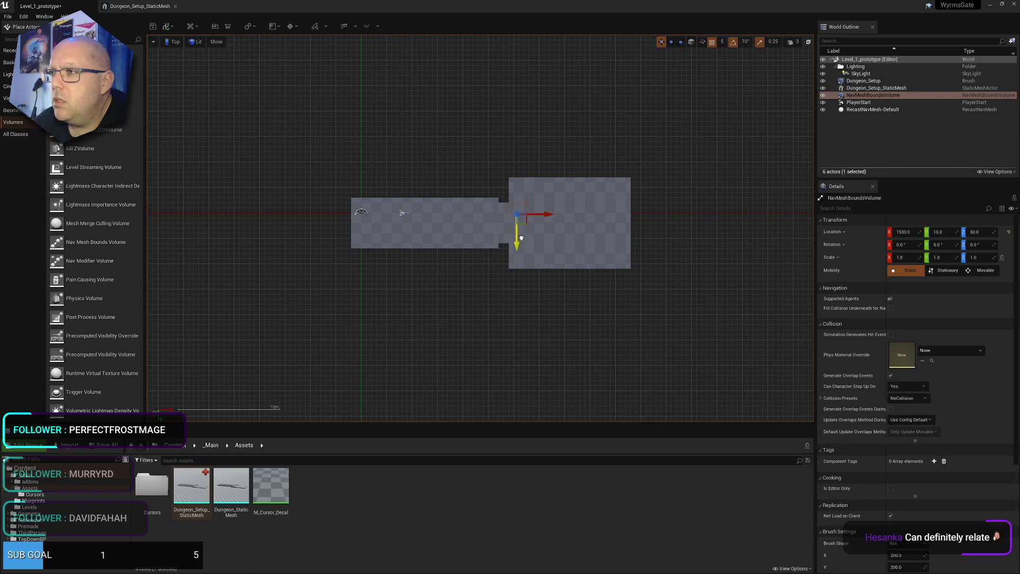
left_click(670, 41)
left_click(681, 41)
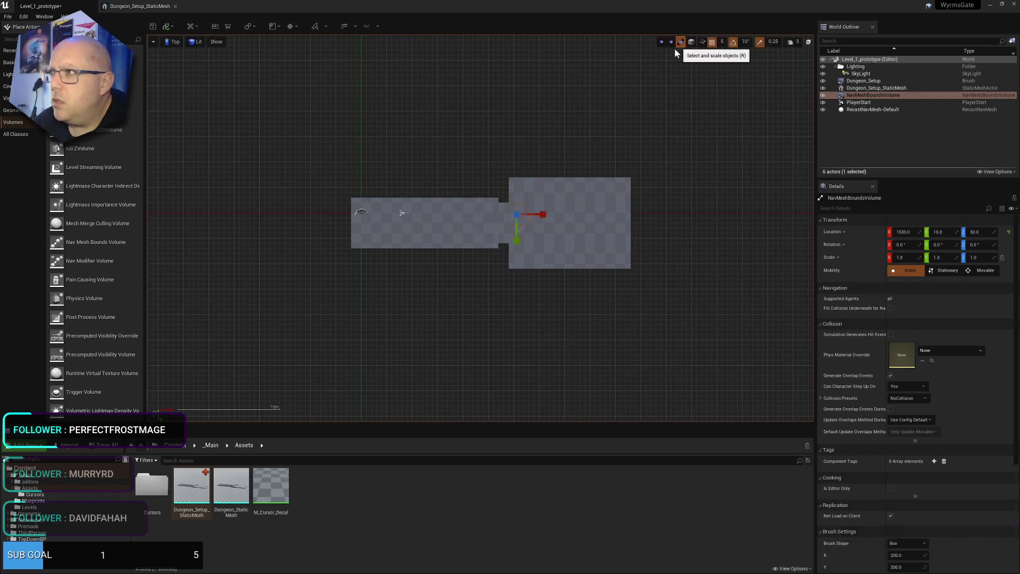
left_click_drag(538, 214, 517, 244)
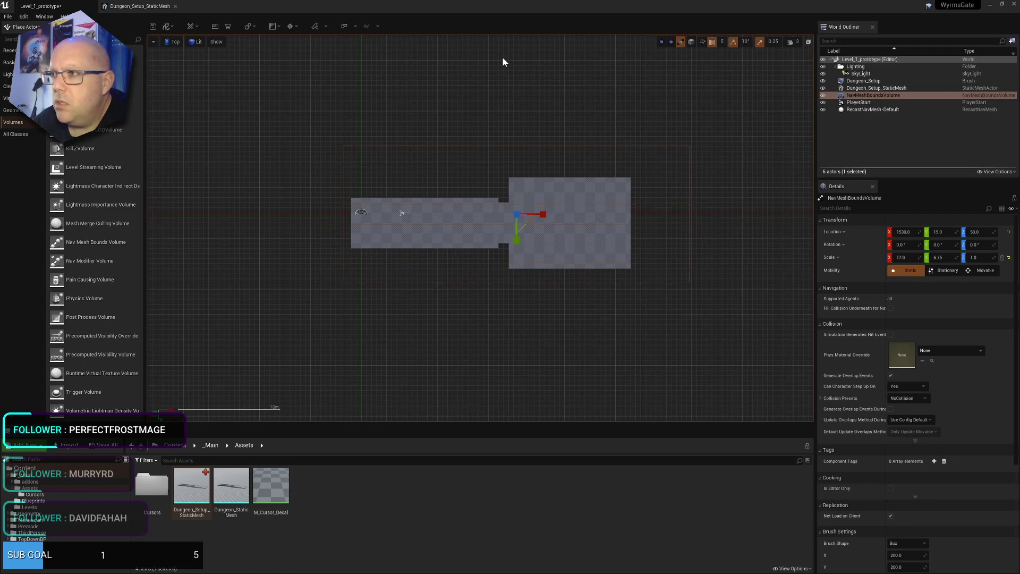
left_click(154, 43)
left_click(152, 43)
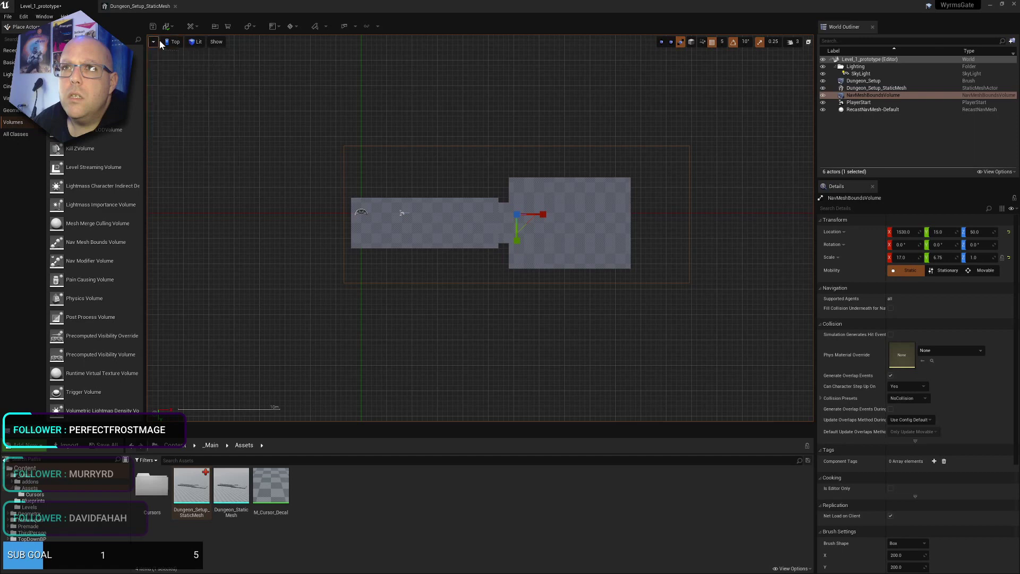
Return to Perspective view and raise the nav volume up through the floor
left_click(174, 42)
left_click(177, 52)
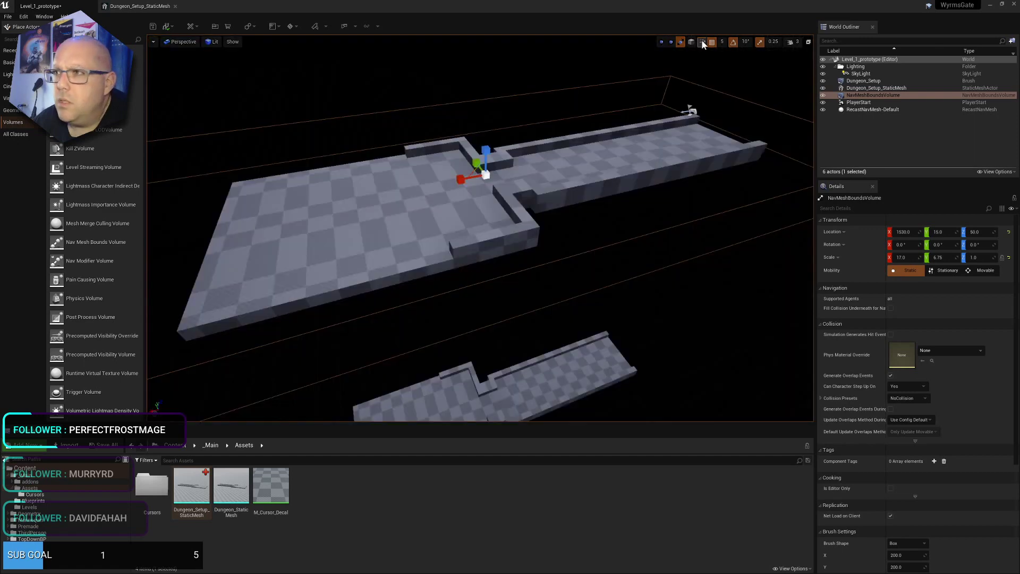
mouse_move(488, 148)
left_mouse_down()
mouse_move(488, 123)
mouse_move(488, 142)
left_mouse_up()
left_click(691, 114)
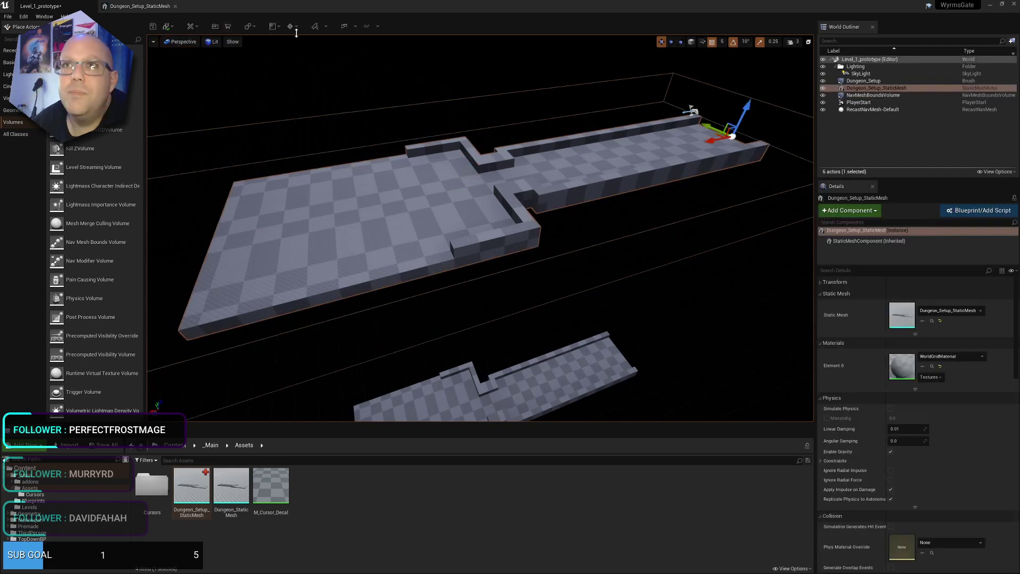
Play-test the dungeon, then select NavMeshBoundsVolume and drag it upward along Z
left_click(343, 26)
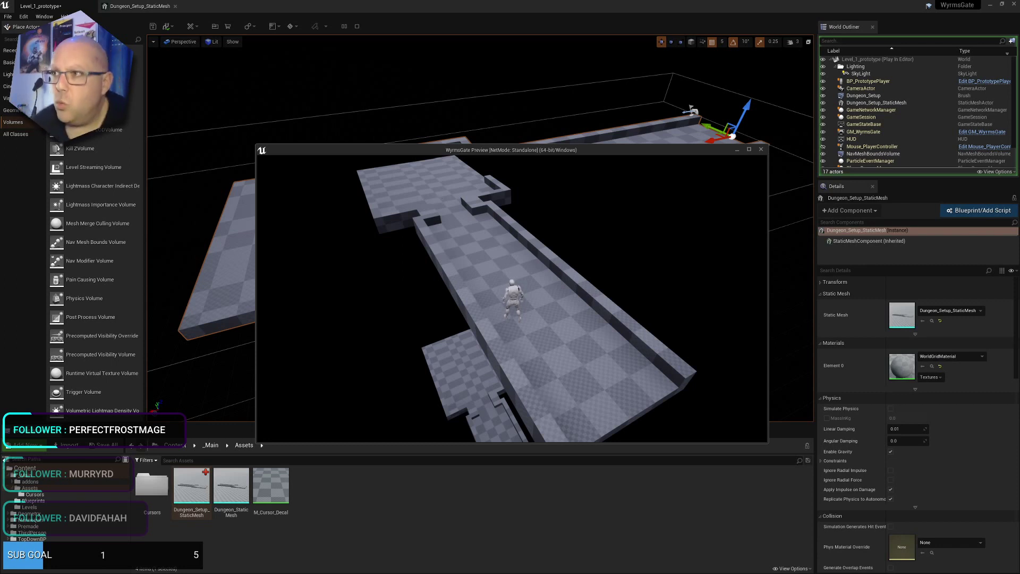
left_click(761, 149)
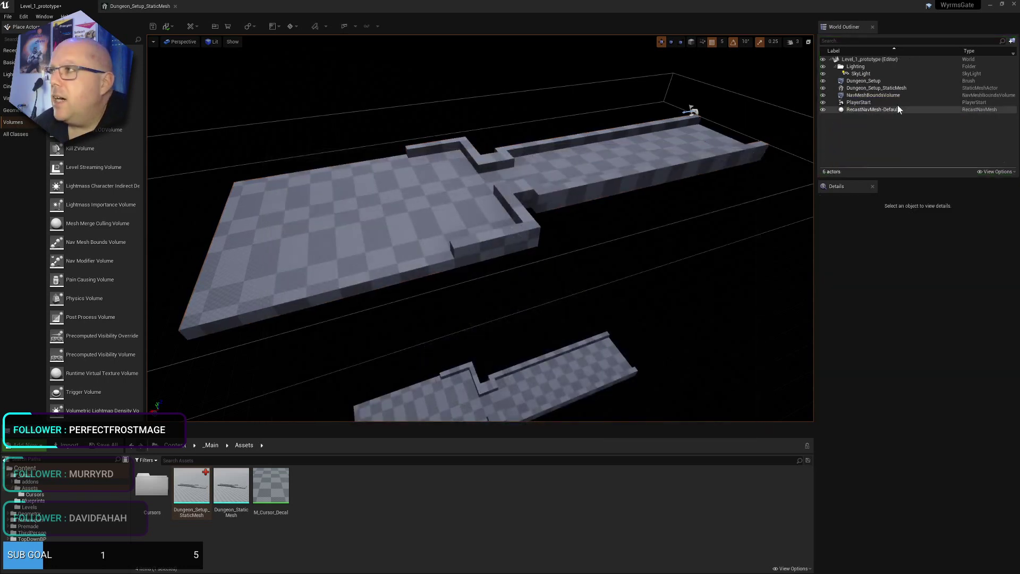
left_click(859, 103)
left_click(881, 88)
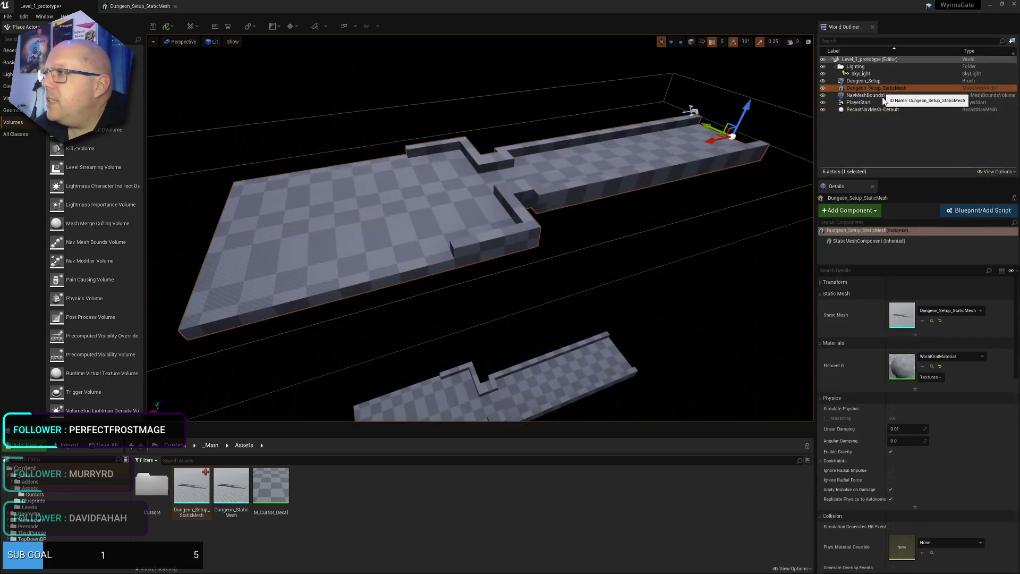
left_click(876, 95)
mouse_move(487, 148)
left_mouse_down()
mouse_move(486, 92)
mouse_move(488, 127)
left_mouse_up()
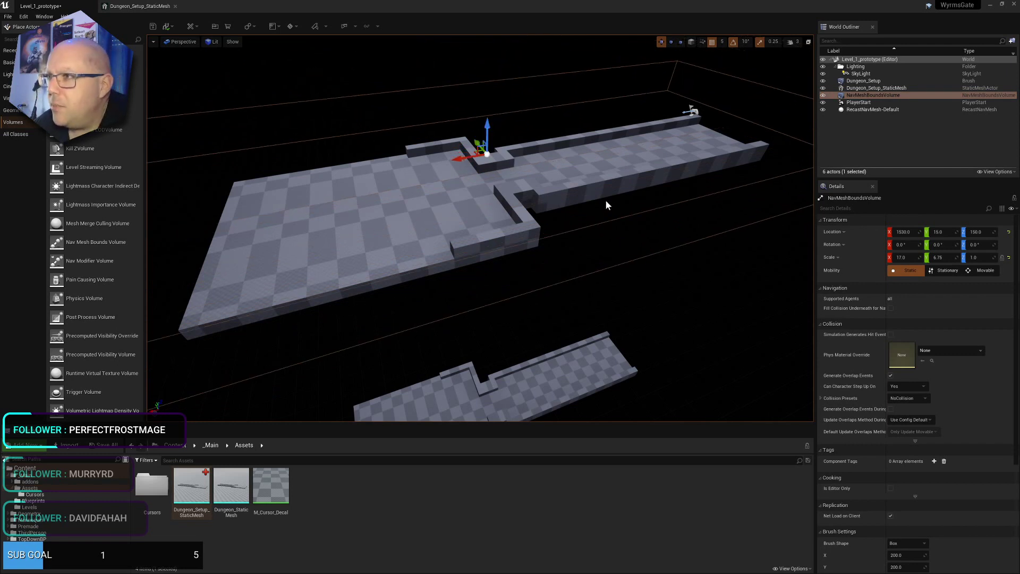
Show the navmesh overlay with P, set the nav volume's Z to -10, and start a play test
left_click_drag(487, 127, 485, 154)
left_click(719, 312)
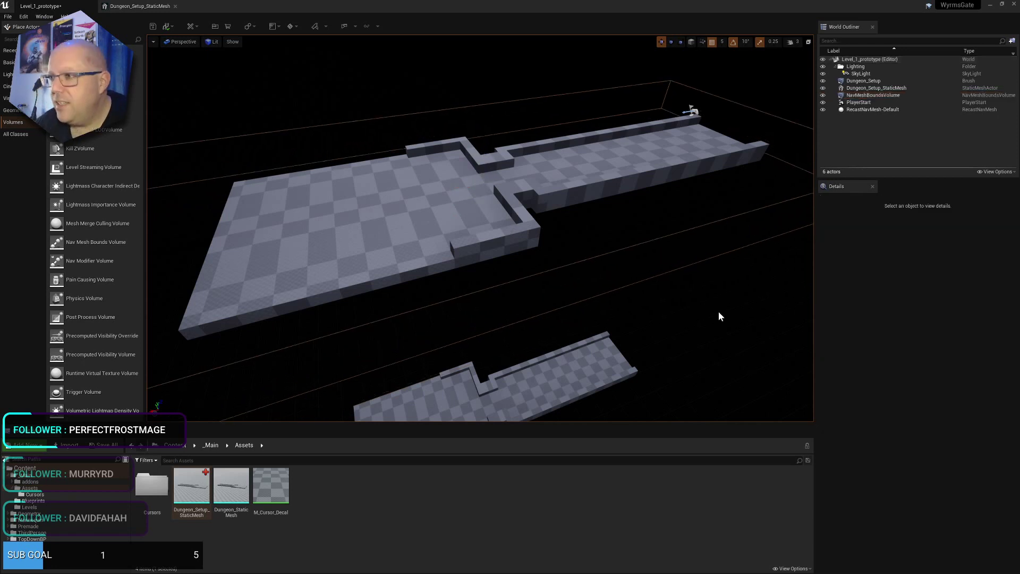
key("p")
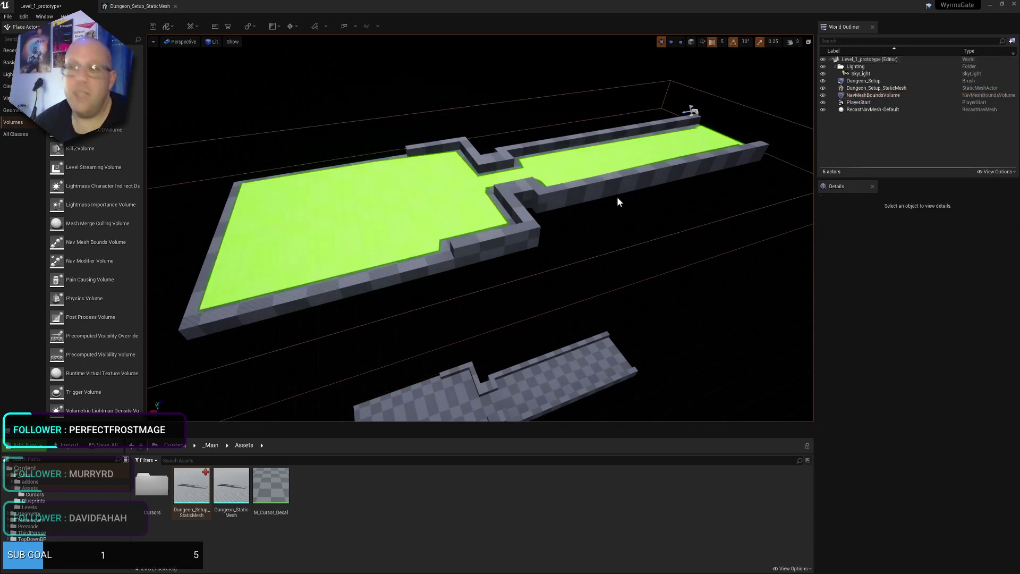
left_click(504, 145)
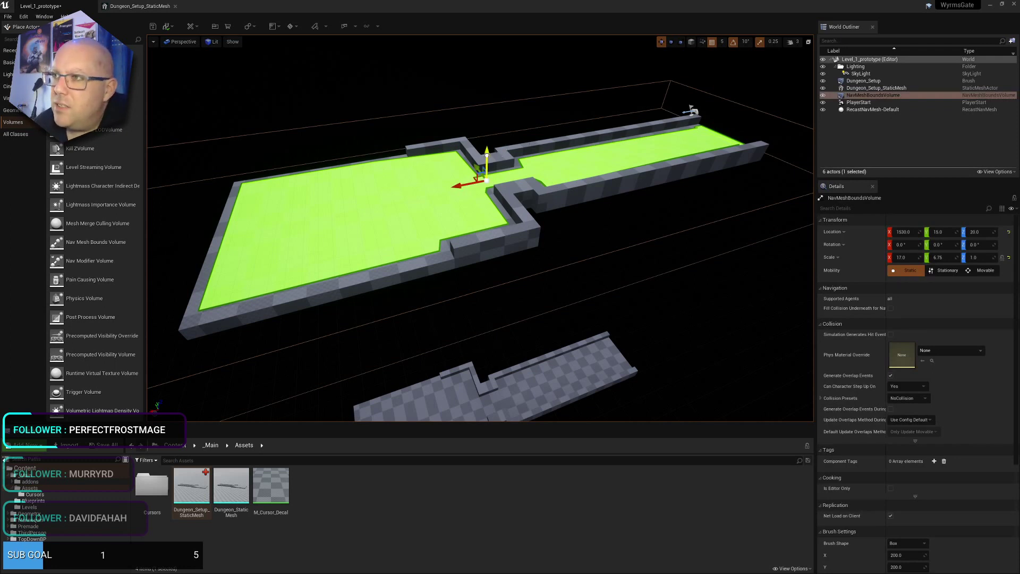
mouse_move(487, 152)
left_mouse_down()
mouse_move(487, 129)
mouse_move(490, 160)
left_mouse_up()
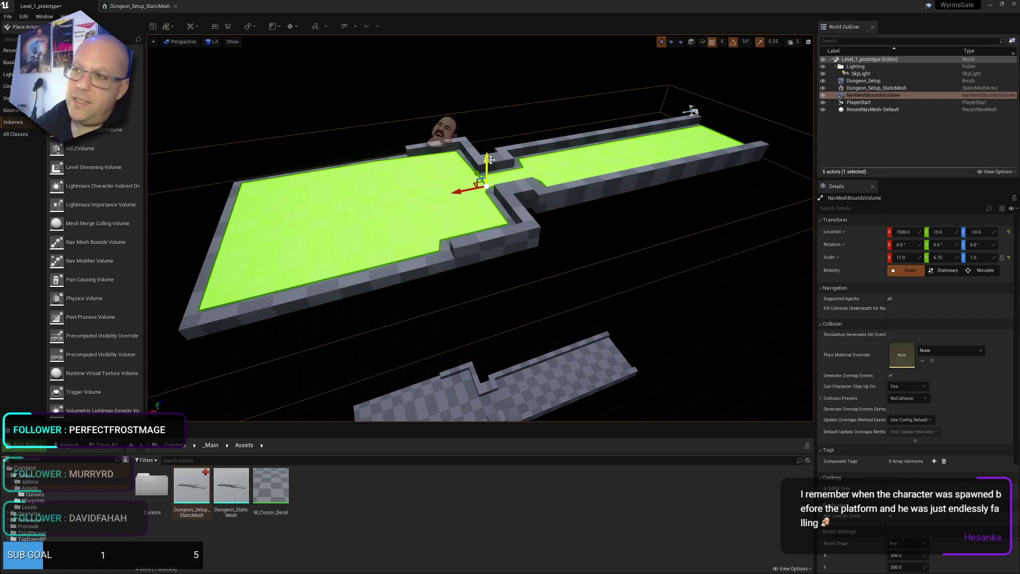
left_click(344, 26)
Walk the character to the upper platform and back toward the lower corridor, then stop playing
left_click(429, 185)
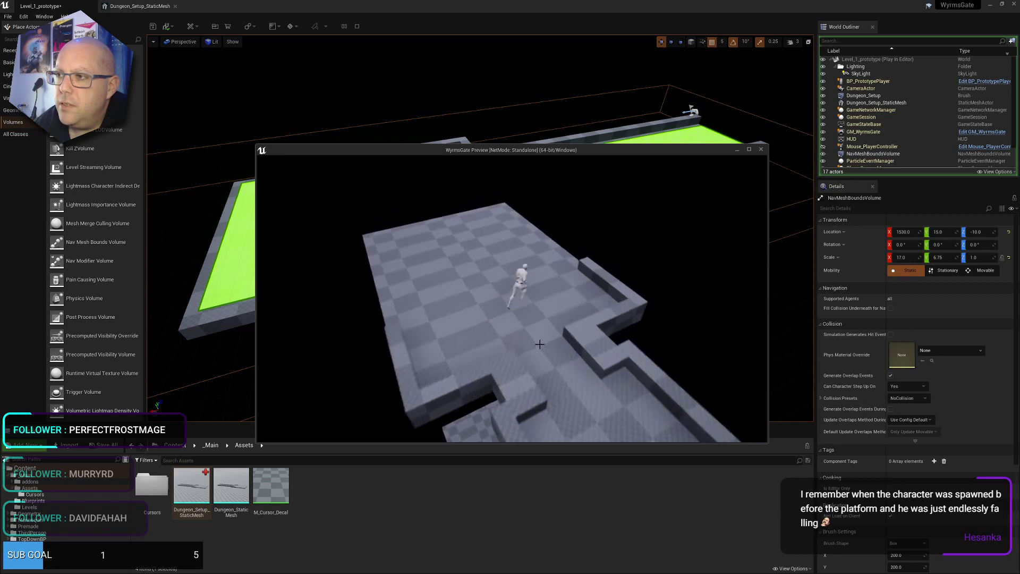
left_click(550, 407)
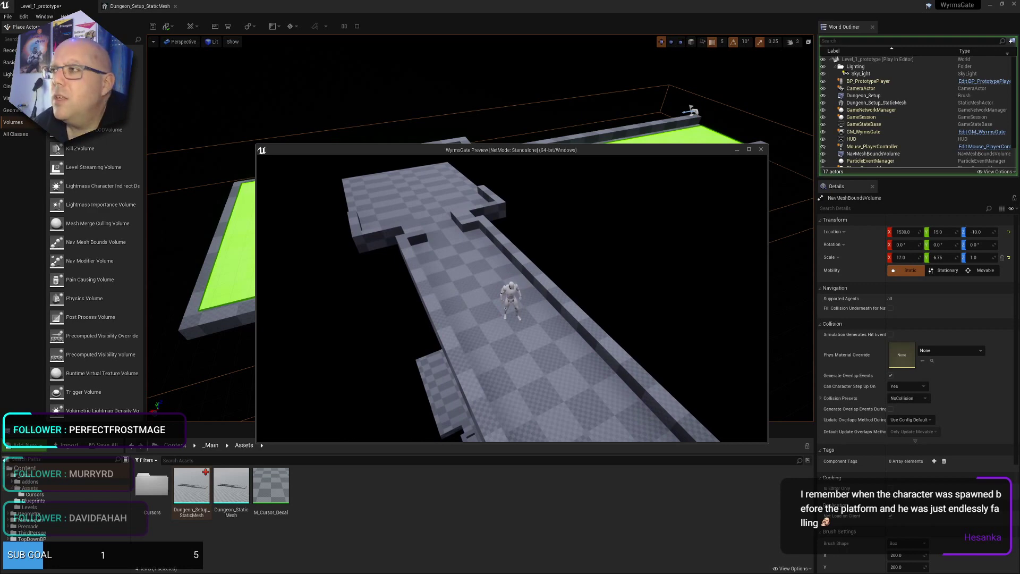
left_click(761, 149)
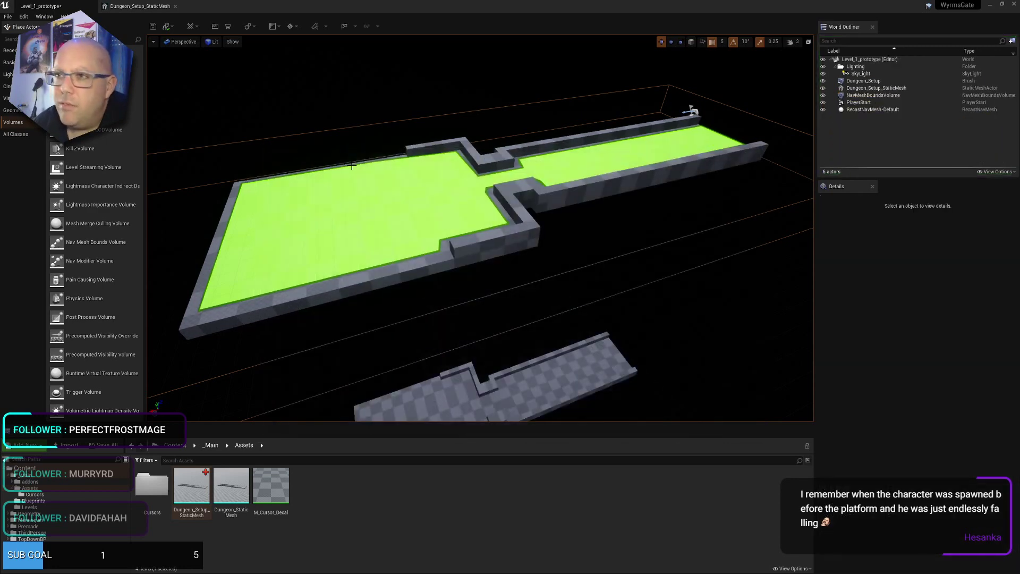
Save the level, then start saving a copy renamed to Level_1_pathfindering
left_click(153, 26)
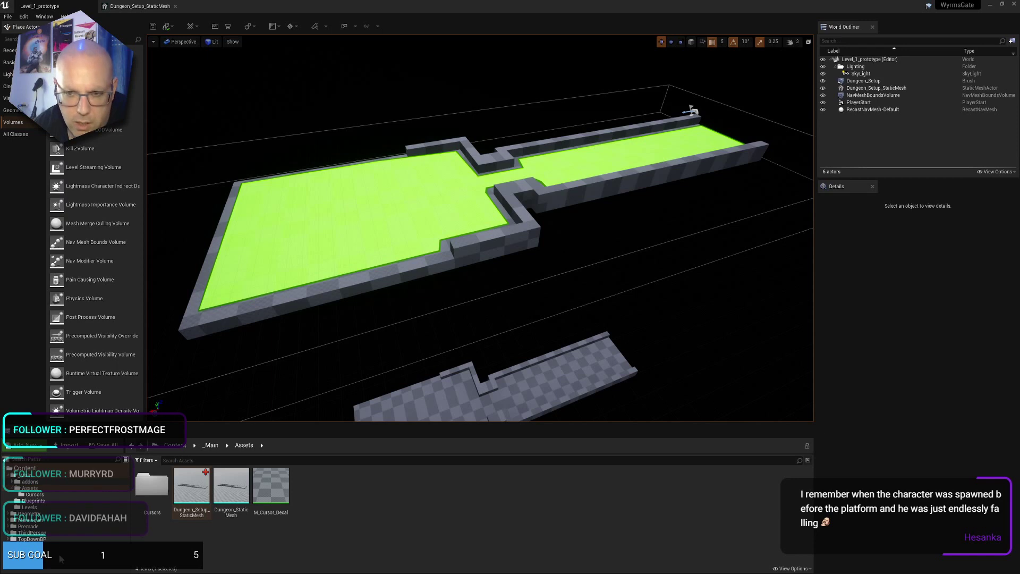
left_click(8, 17)
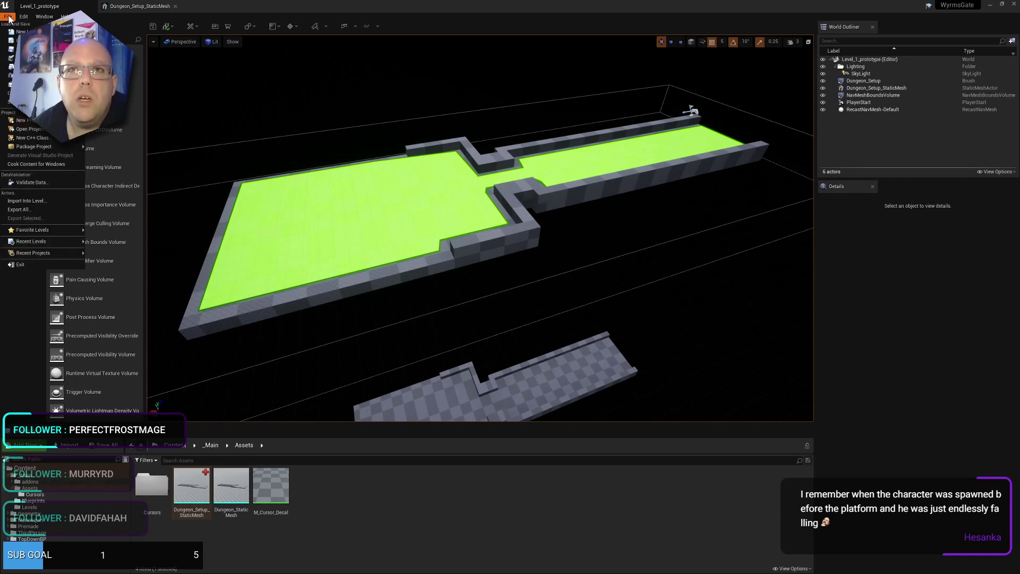
left_click(7, 16)
left_click(6, 16)
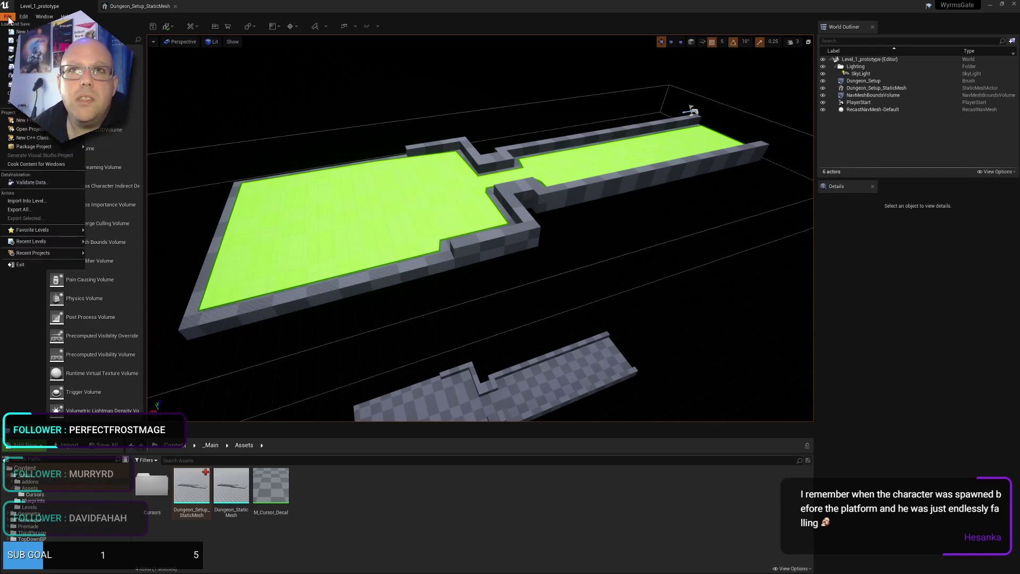
left_click(21, 58)
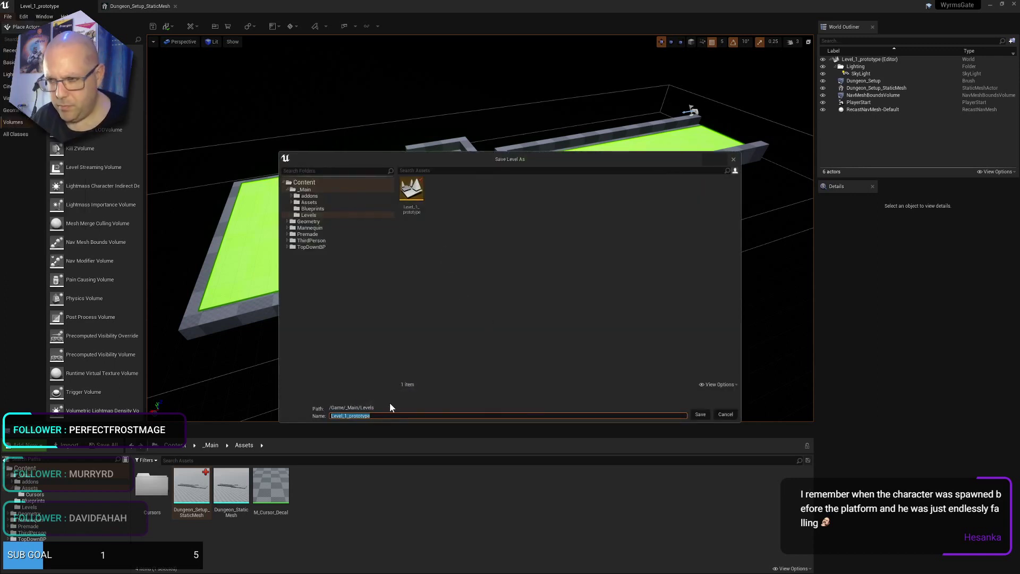
key("shift+Left")
key("shift+Left")
key("shift+Left")
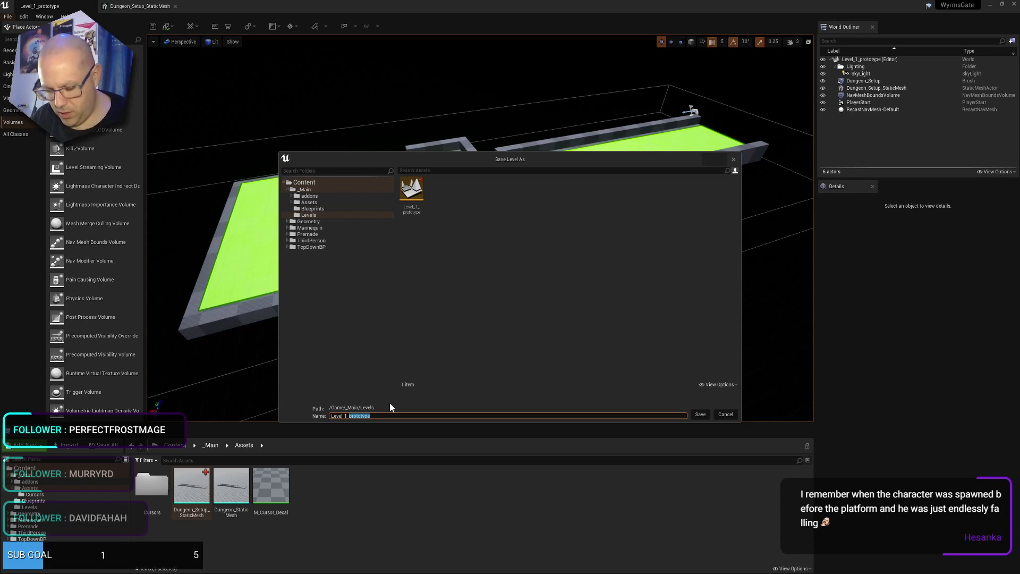
type("pathfindering")
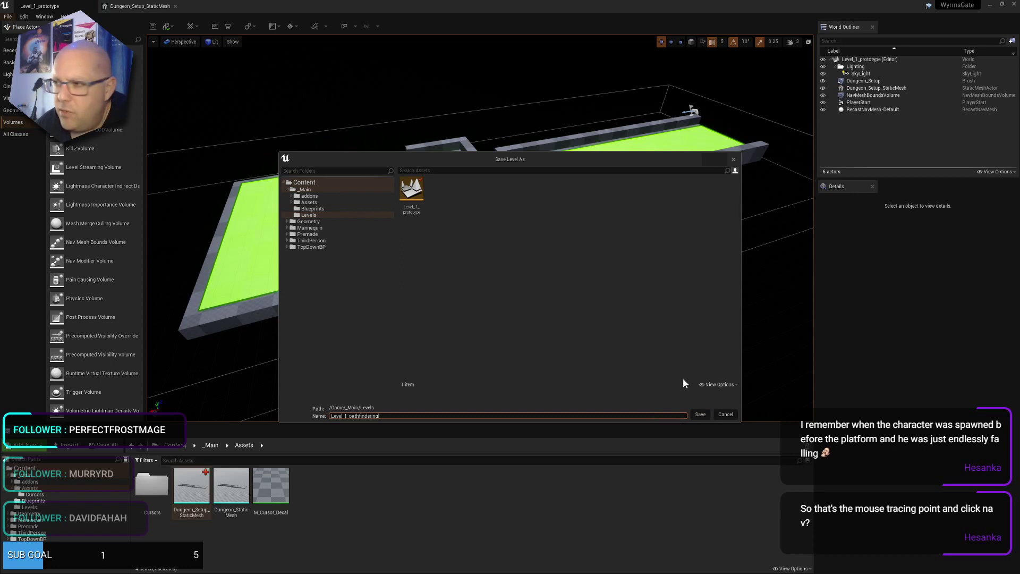
Confirm the save as Level_1_pathfindering and delete the leftover Dungeon_Setup brush
left_click(700, 414)
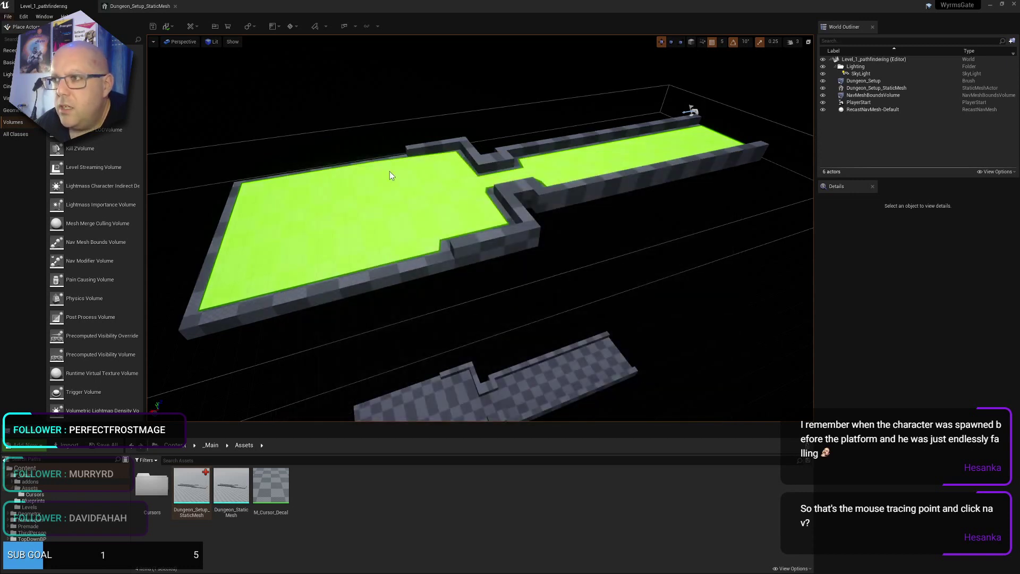
left_click(877, 88)
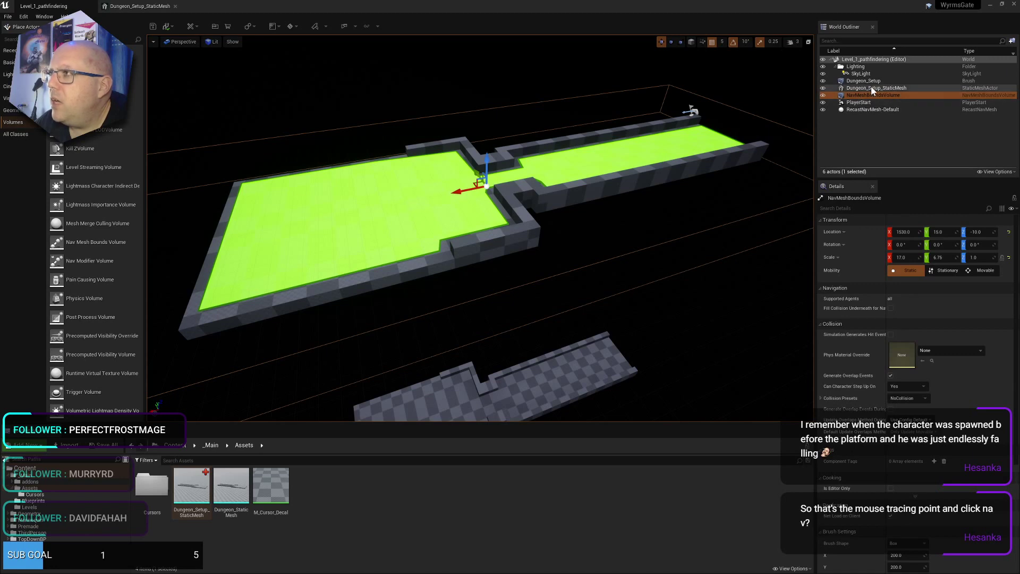
left_click(869, 81)
key("Delete")
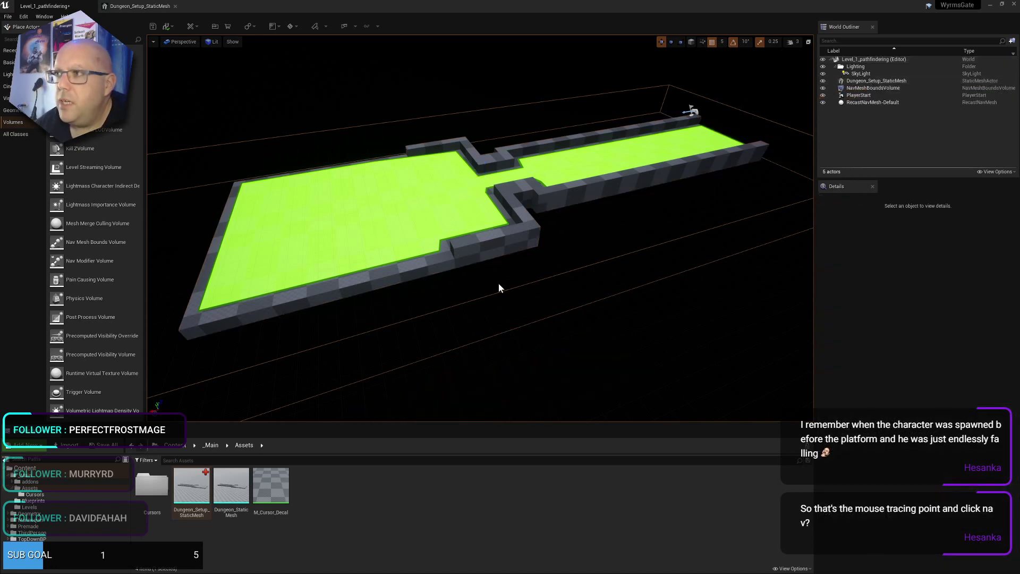
Resize the NavMeshBoundsVolume to X scale 13.5 at X position 1340, then save the level
scroll(597, 248, "down", 3)
scroll(492, 218, "down", 1)
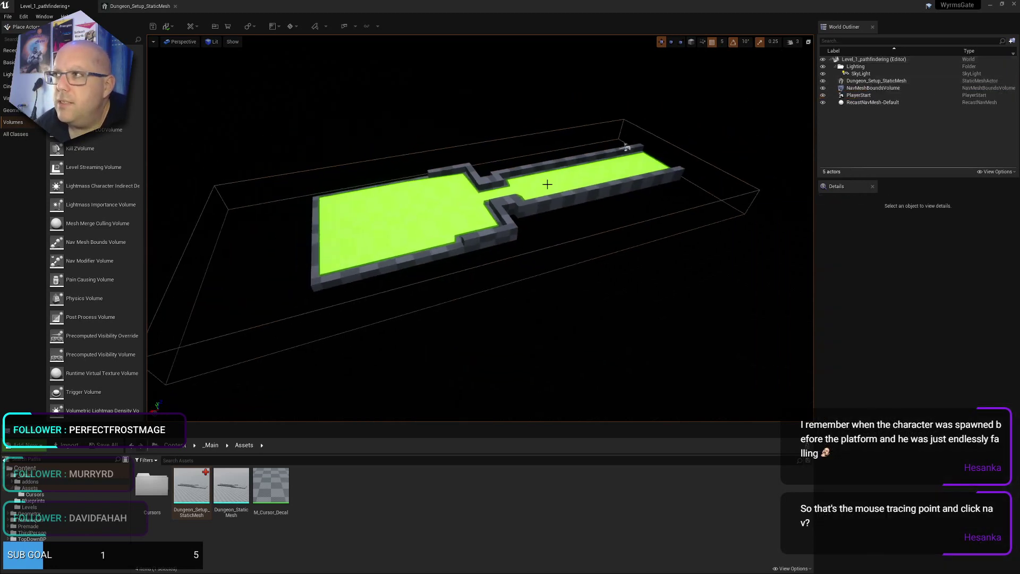
left_click(460, 283)
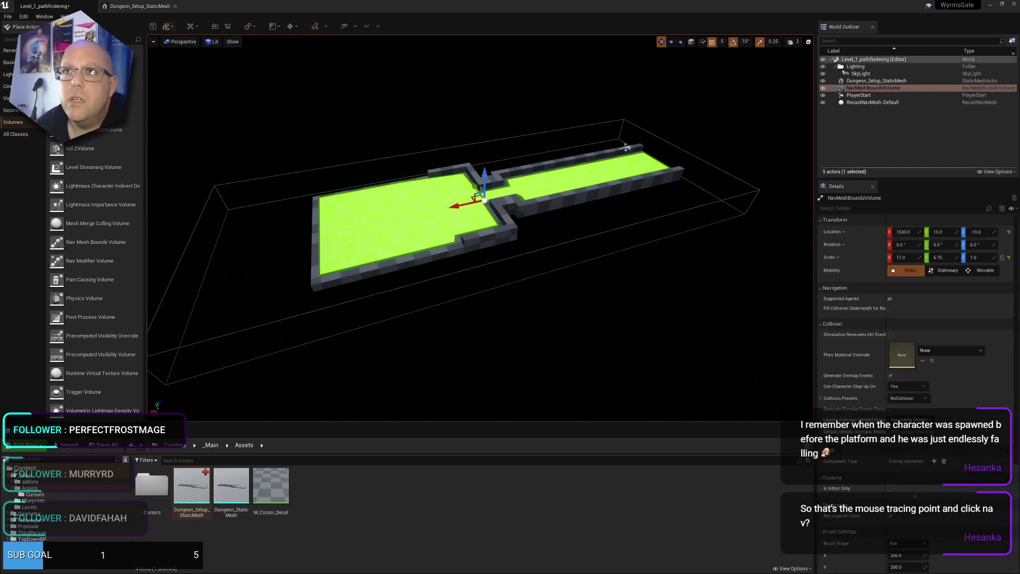
key("e")
key("r")
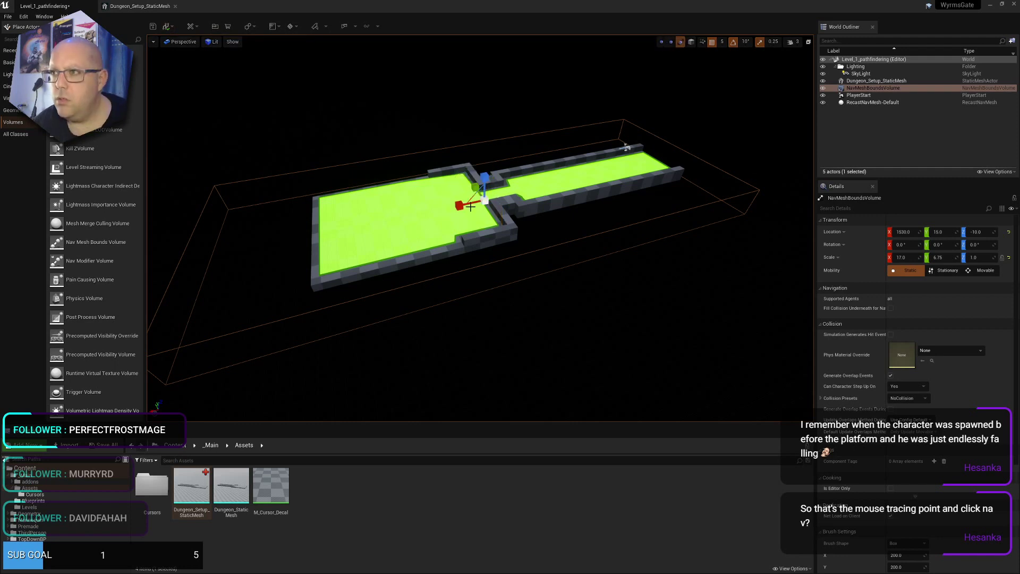
left_click_drag(457, 204, 470, 202)
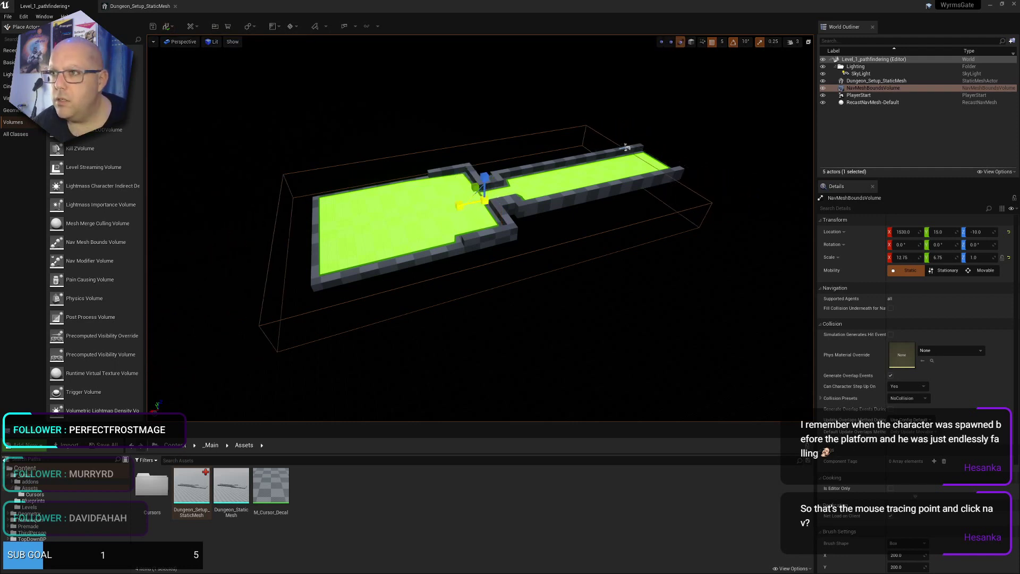
key("w")
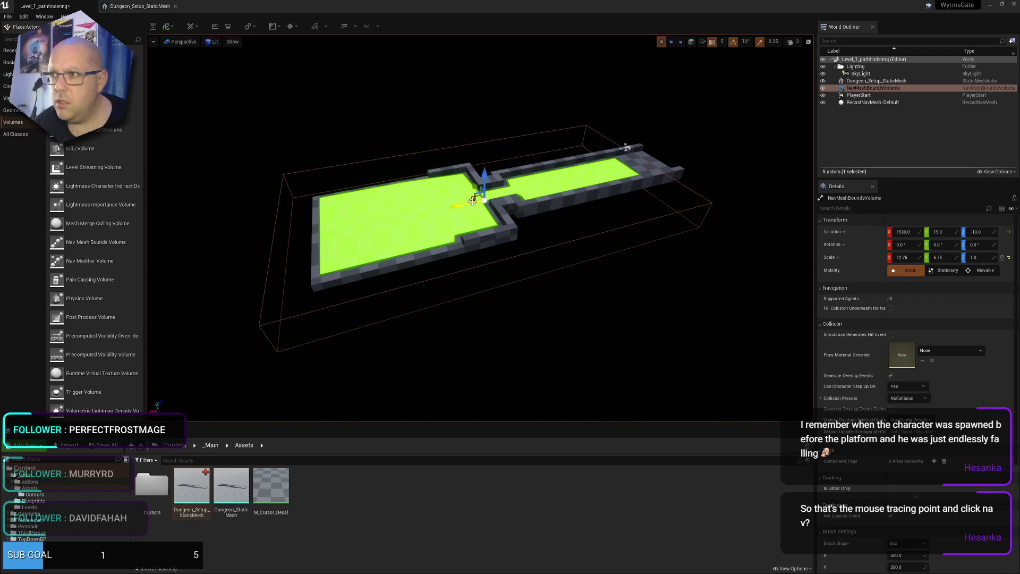
left_click_drag(461, 206, 481, 200)
key("r")
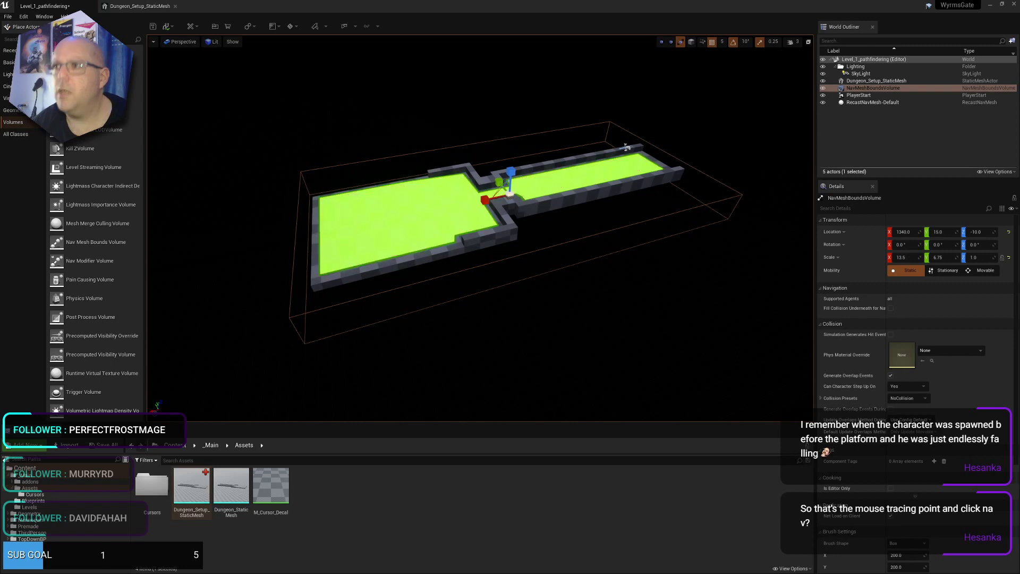
left_click(474, 115)
key("ctrl+s")
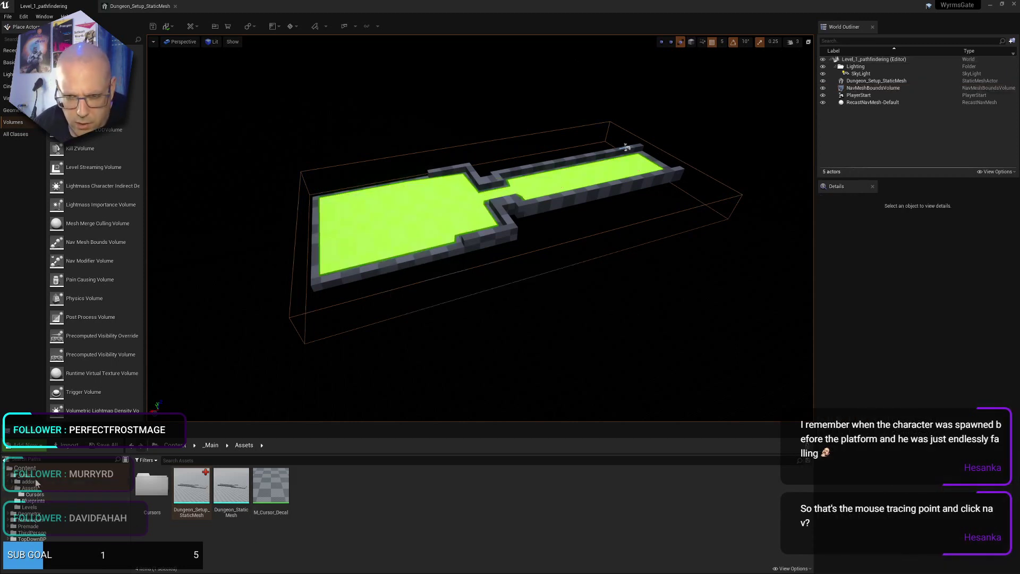
Show Level_1_pathfindering, Level_1_prototype and its BuiltData in the Levels folder, glancing at Source Control
left_click(33, 507)
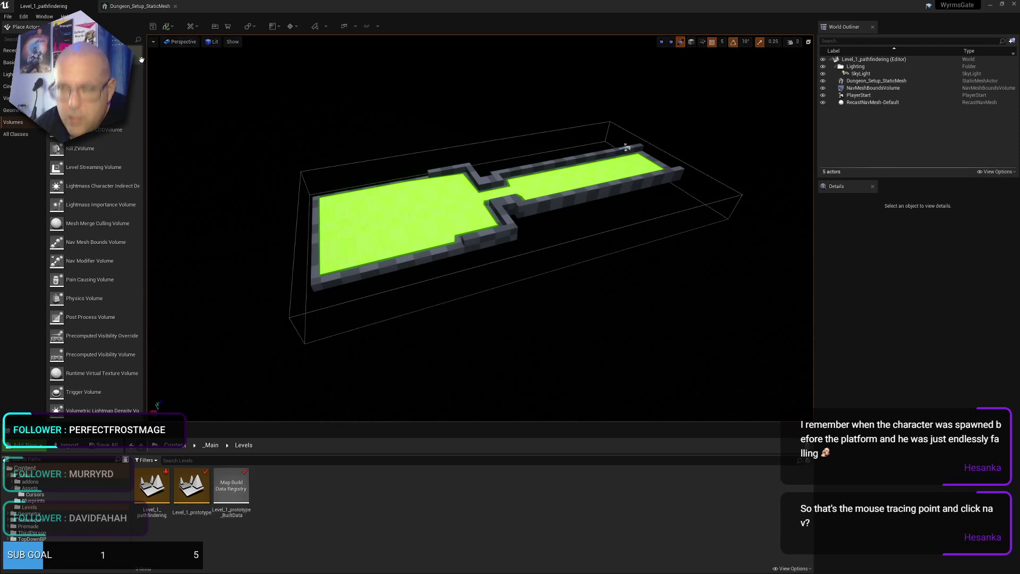
left_click(172, 26)
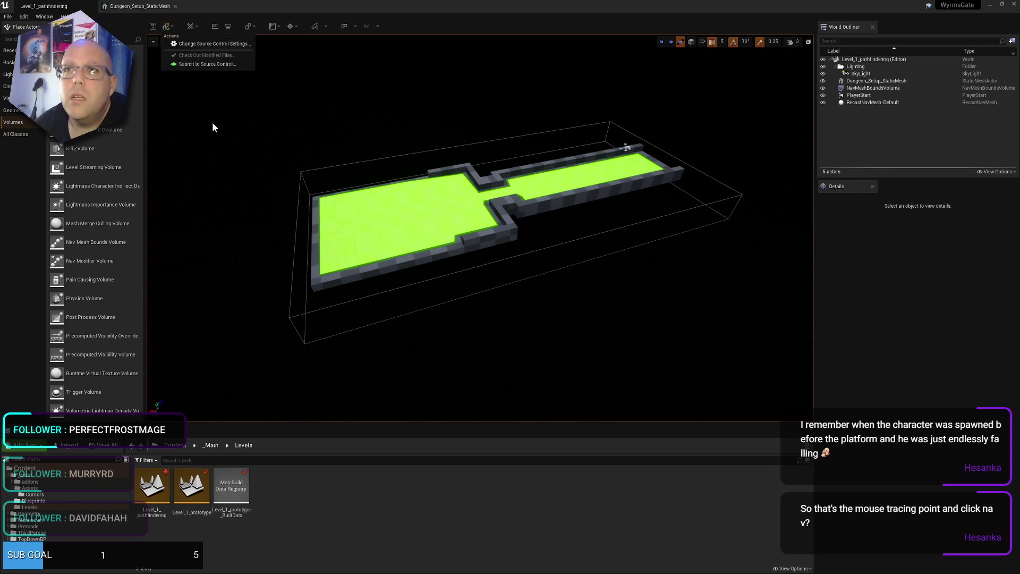
left_click(327, 487)
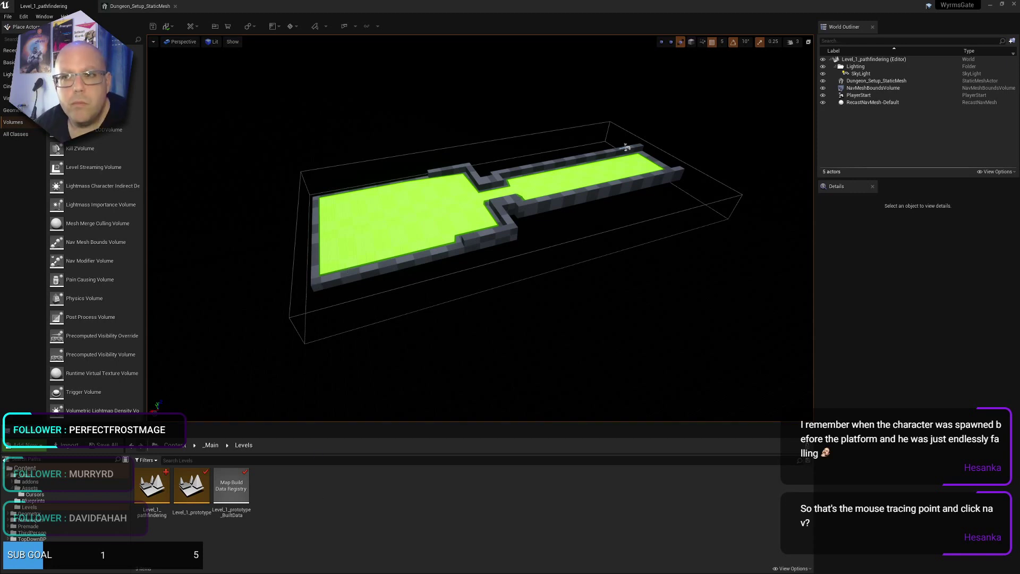
Switch GitHub Desktop's current repository to WyrmsGate
left_click_drag(291, 110, 428, 130)
left_click(331, 148)
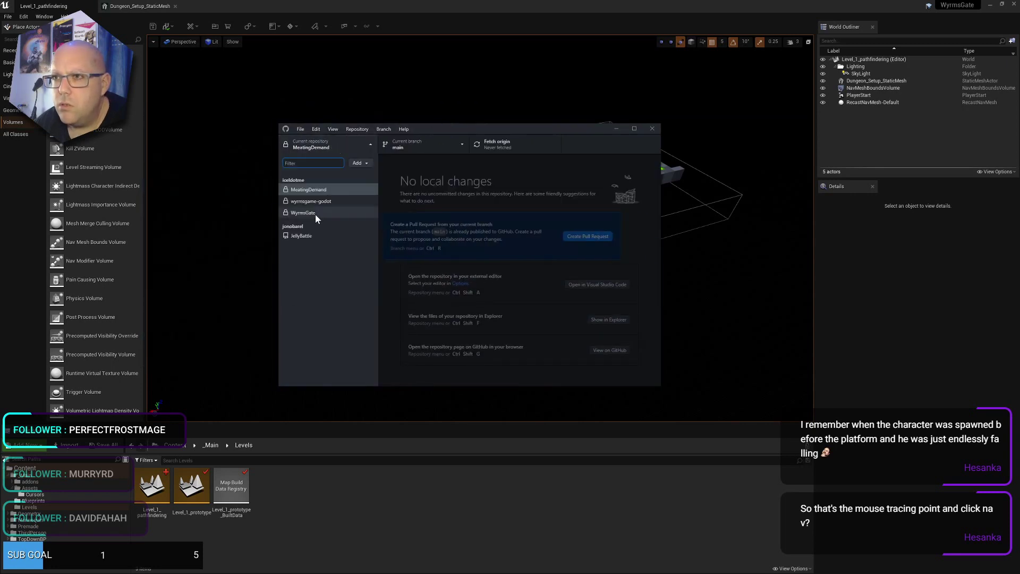
left_click(316, 215)
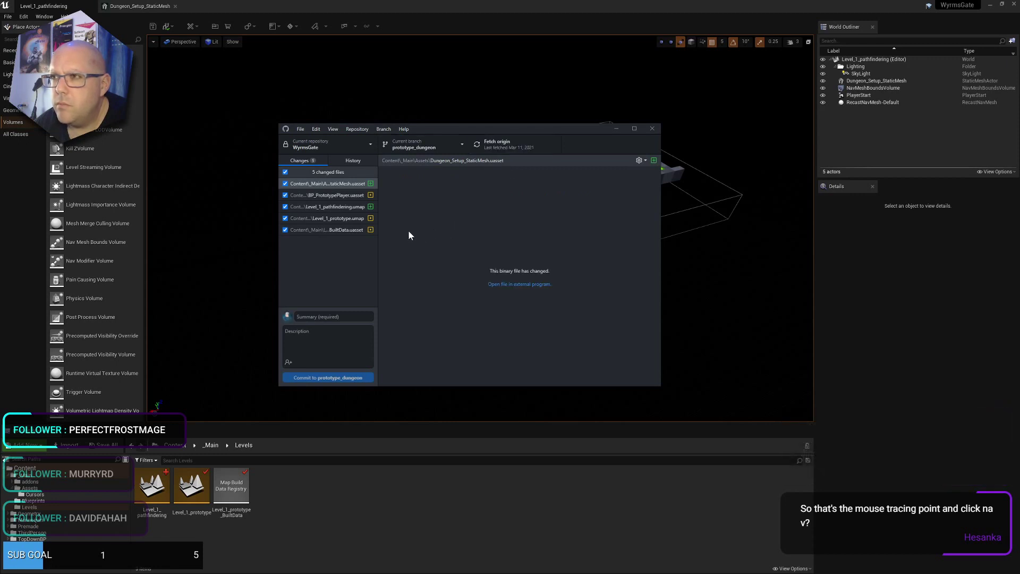
Commit the five changed files to prototype_dungeon as 'NavMesh working' and close GitHub Desktop
left_click(330, 318)
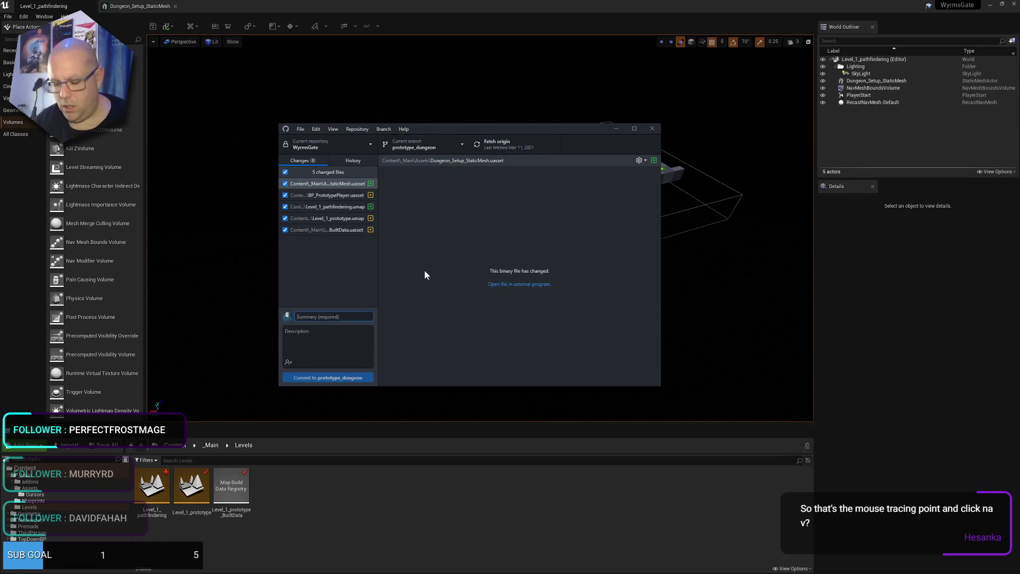
type("NavMes")
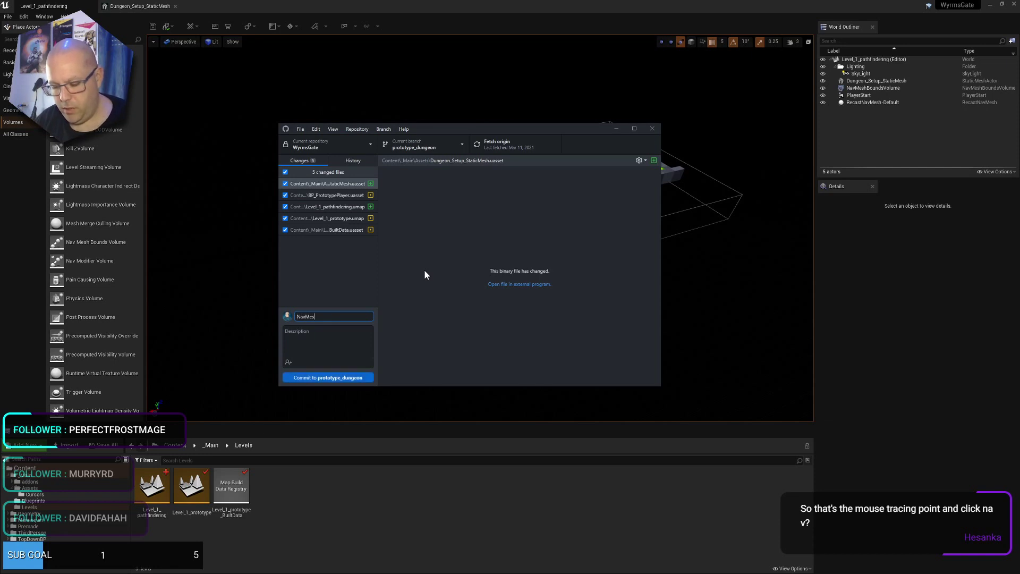
type("h working")
key("ctrl+Return")
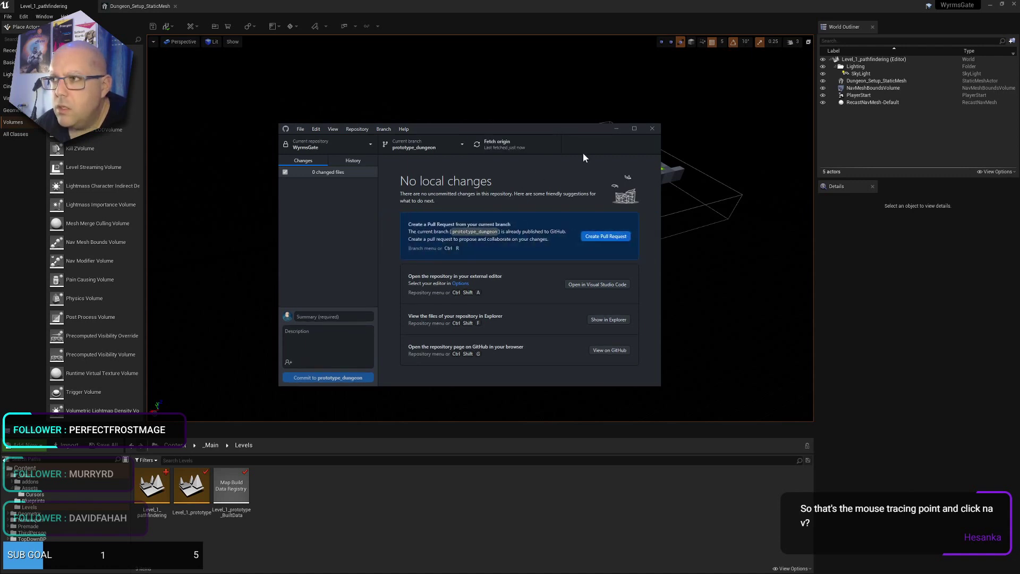
left_click(652, 128)
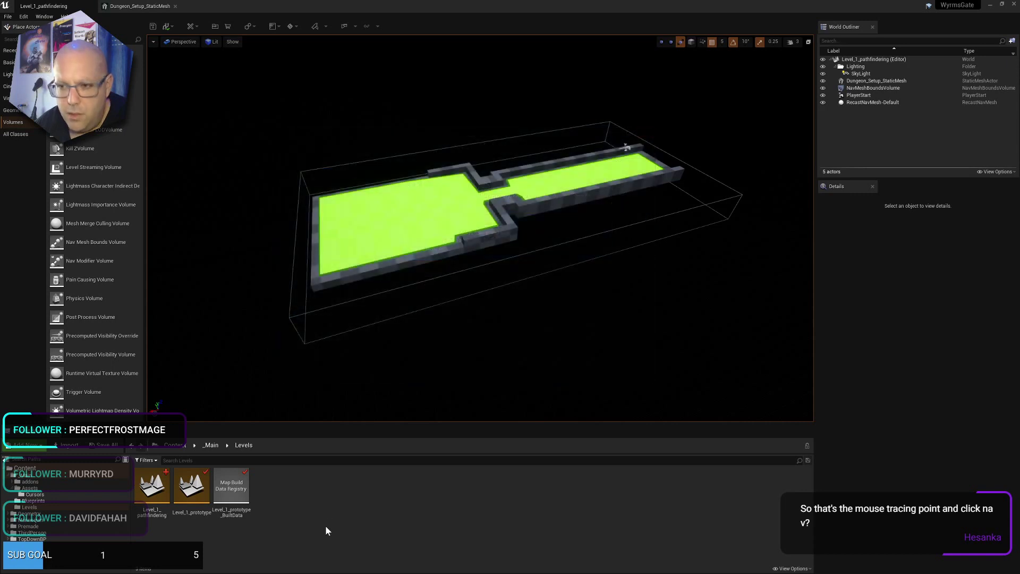
Navigate the Content Browser to the _Main > Assets folder
left_click(50, 487)
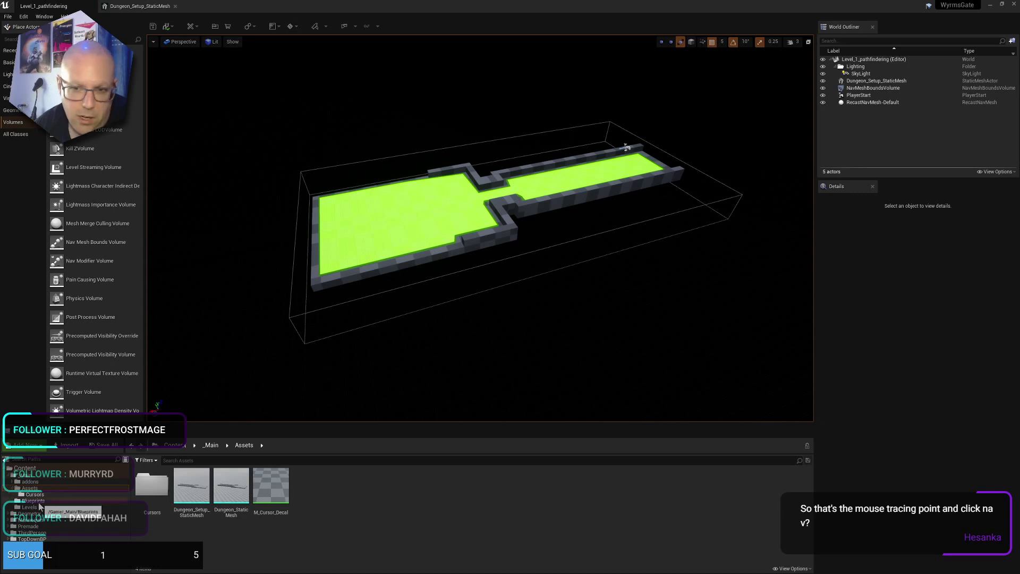
left_click(109, 506)
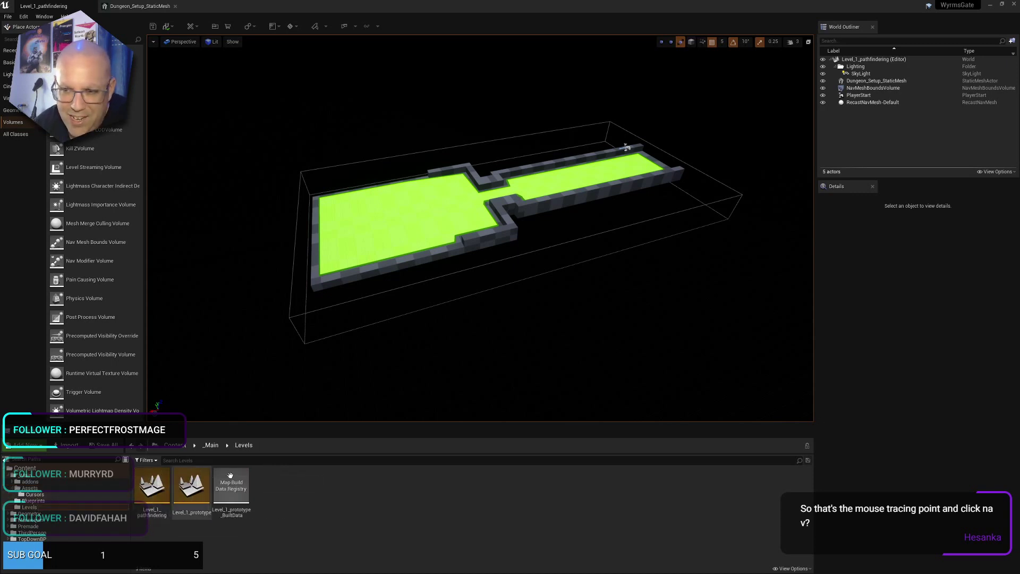
left_click(37, 483)
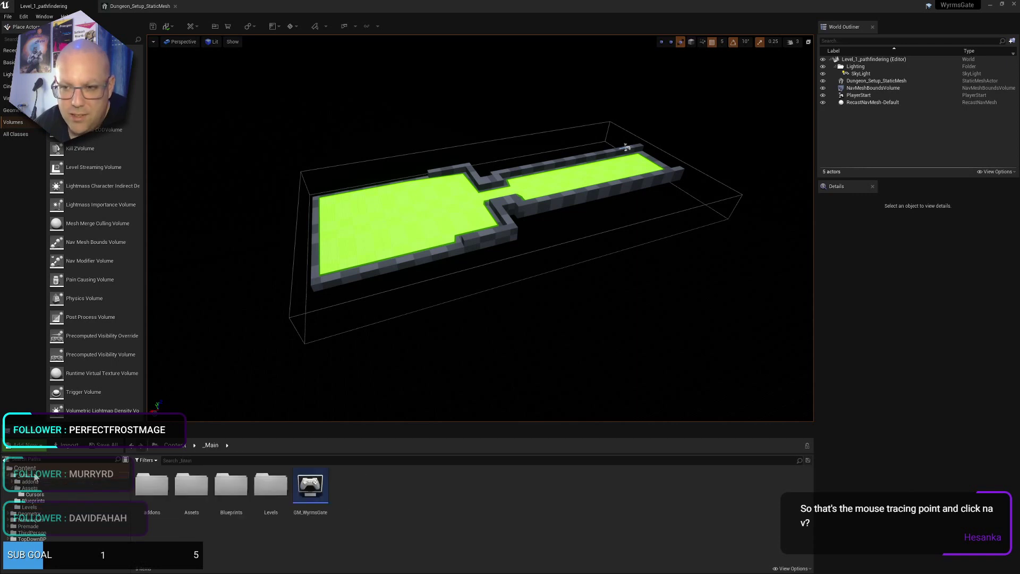
left_click(30, 488)
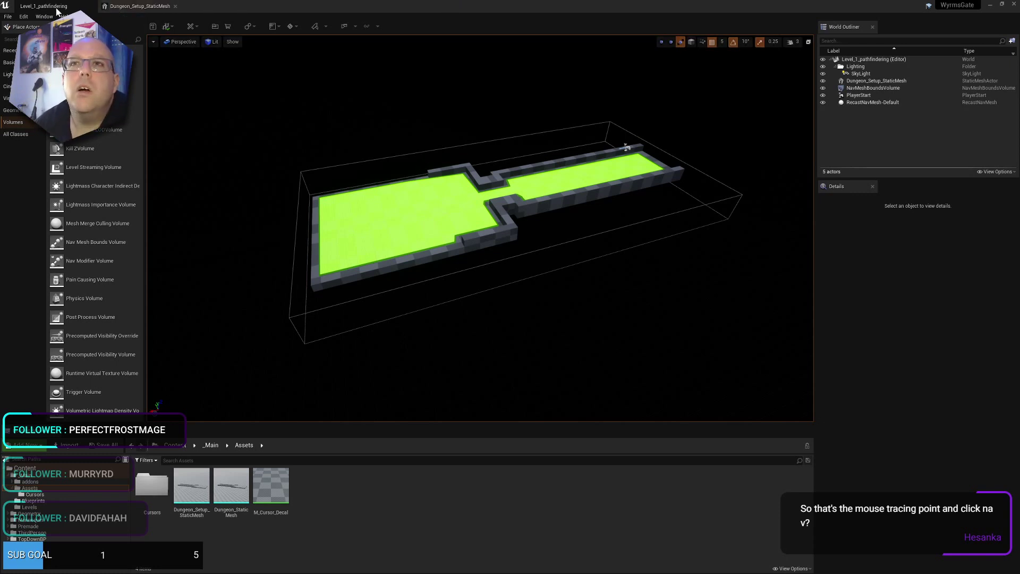
Bring up the Window menu's Developer Tools submenu
left_click(24, 17)
mouse_move(45, 17)
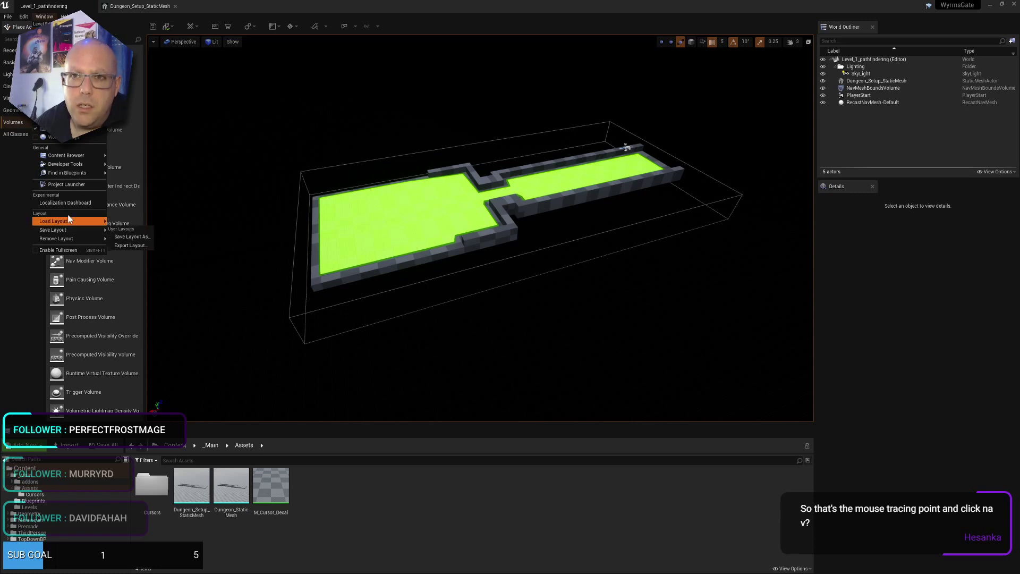
mouse_move(66, 170)
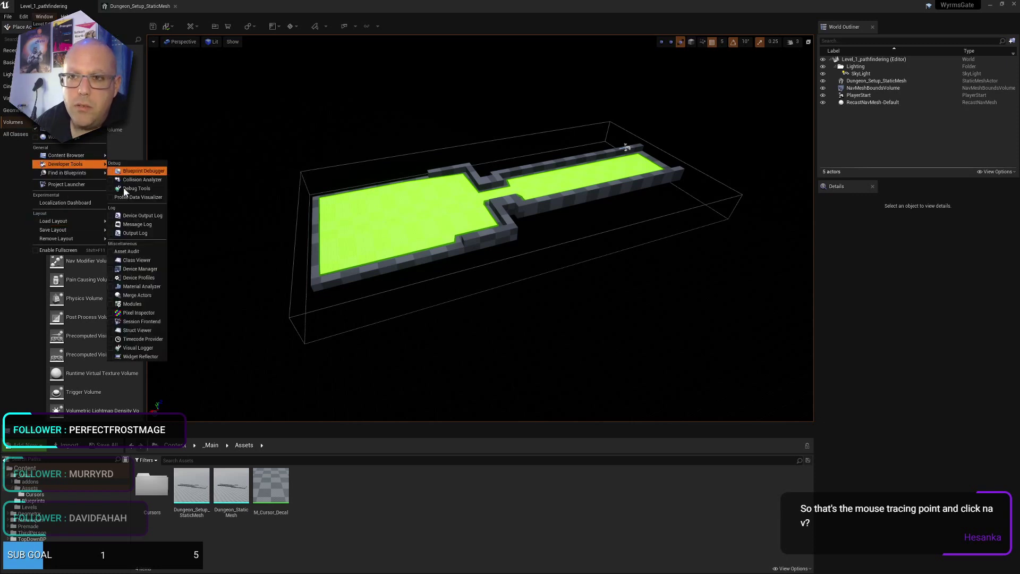
Set the editor's application scale to 1.3 in the Widget Reflector
left_click(141, 357)
left_click_drag(364, 191, 374, 189)
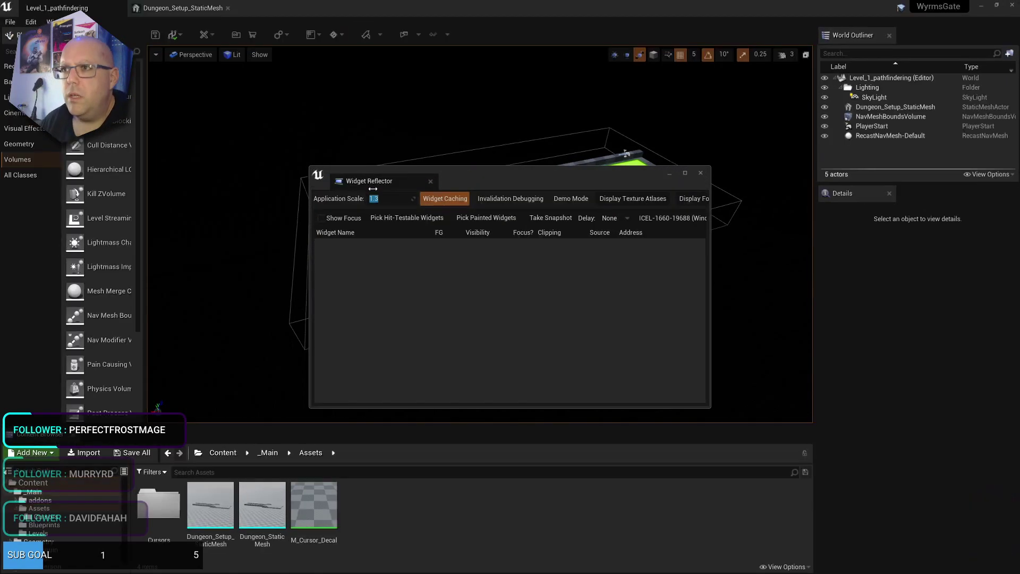
left_click(700, 172)
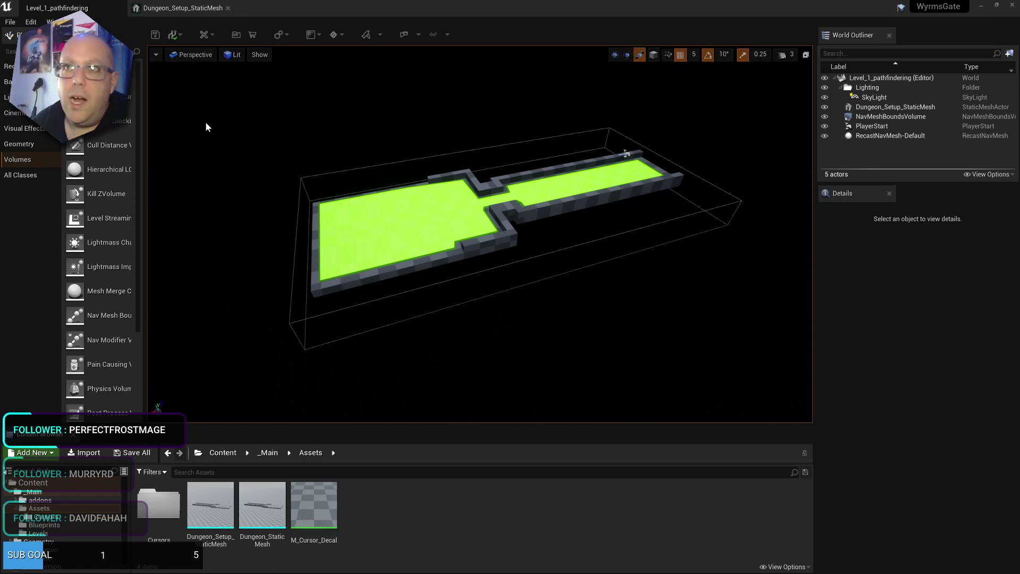
Accept the Git source control settings via Submit to Source Control, then enlarge the Content Browser
left_click(181, 34)
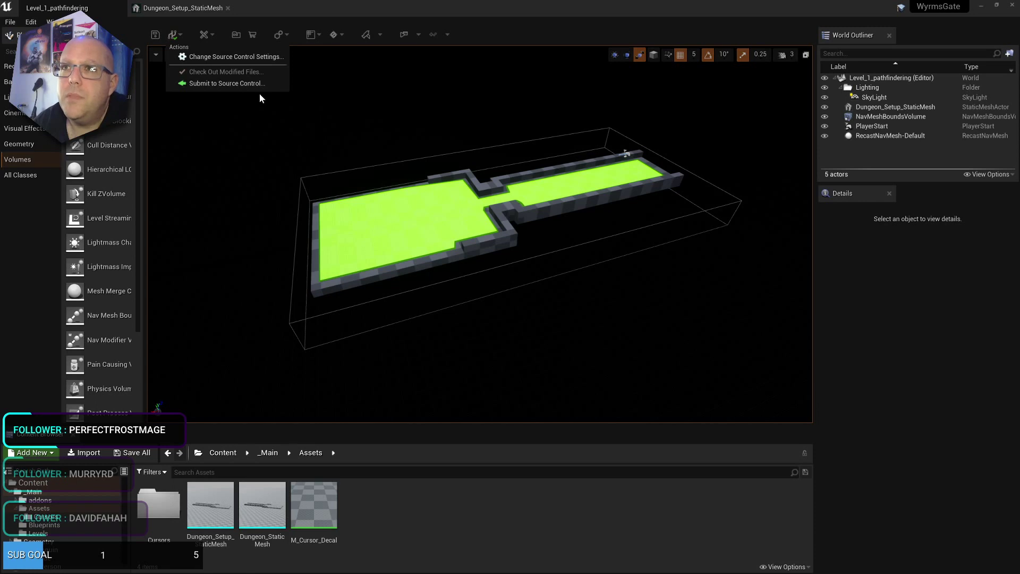
left_click(310, 129)
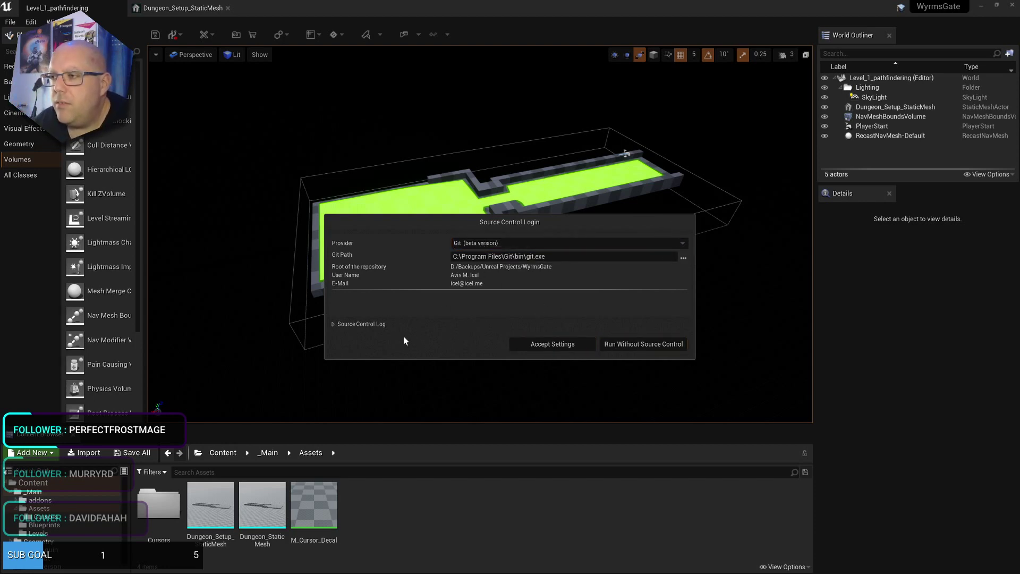
left_click(538, 343)
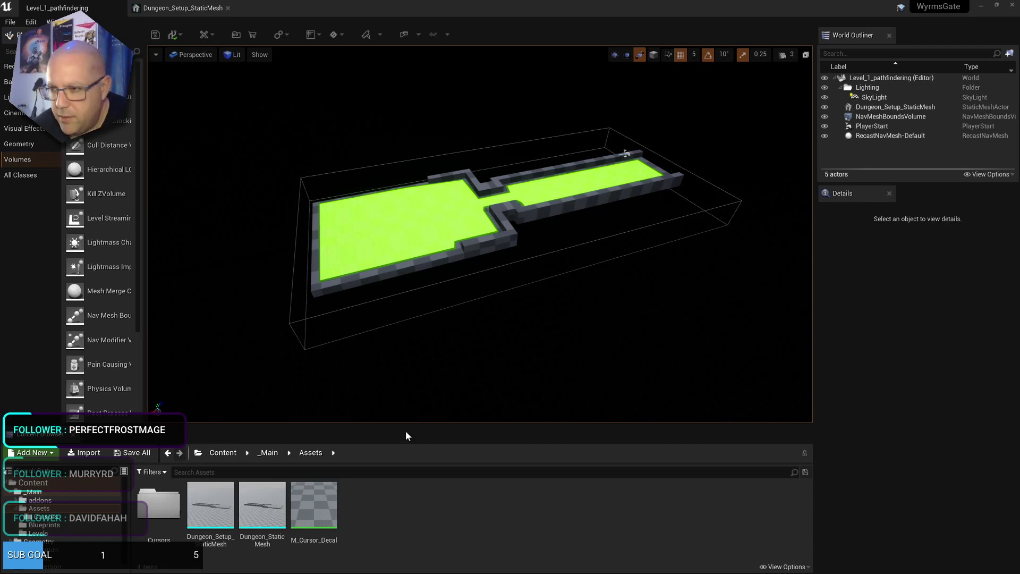
left_click_drag(402, 424, 402, 387)
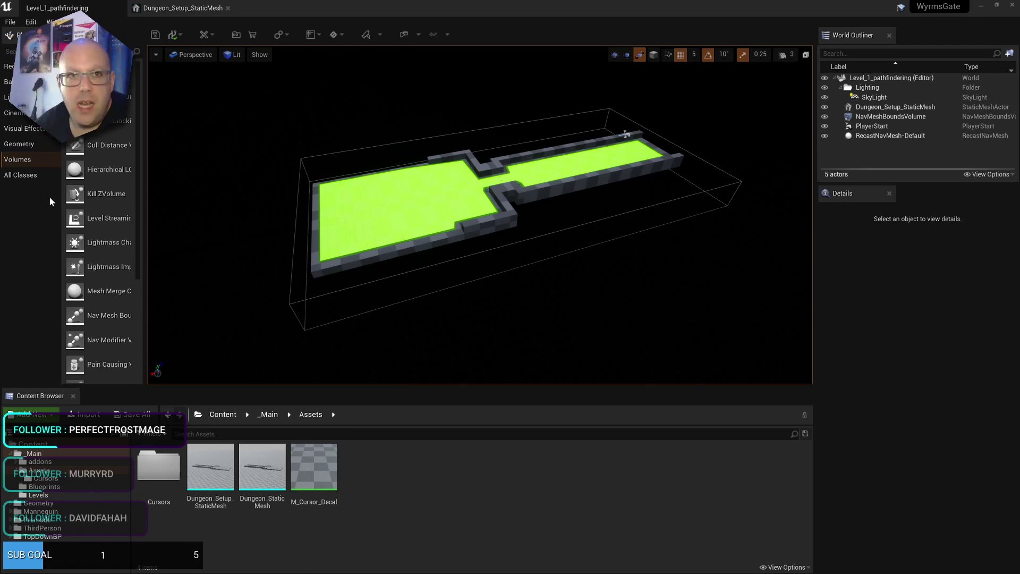
key("alt+Tab")
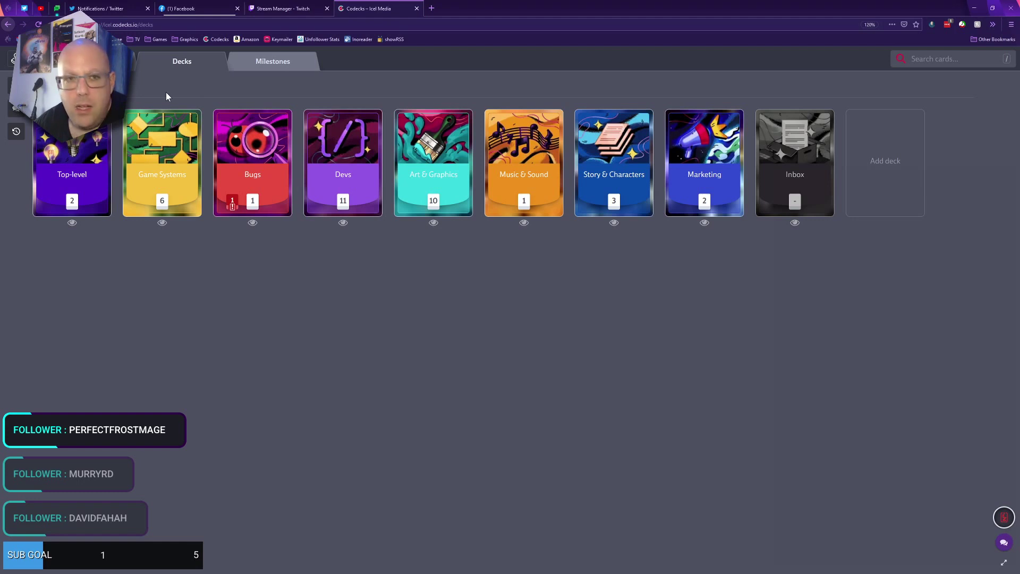
mouse_move(1005, 517)
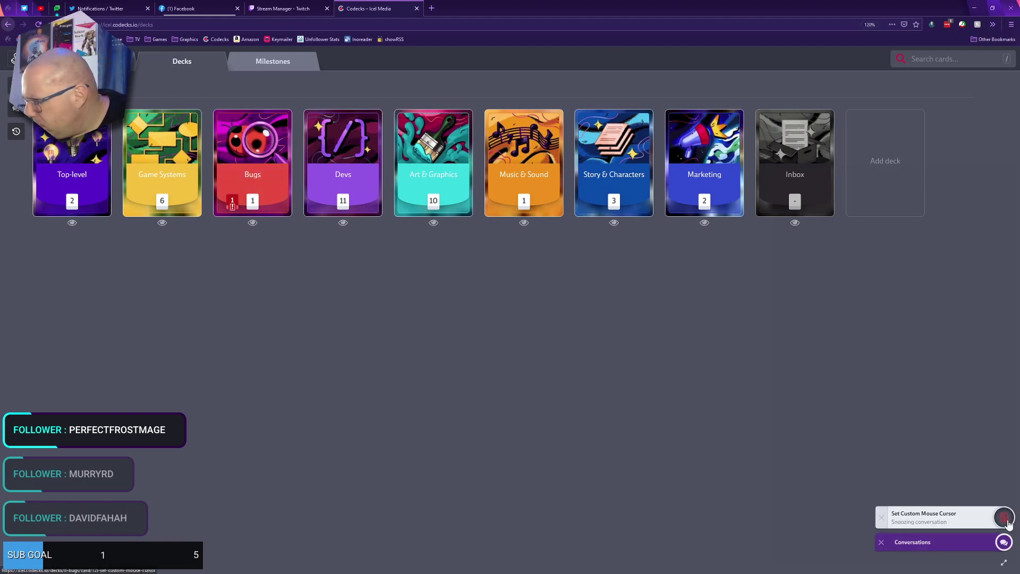
left_click(967, 524)
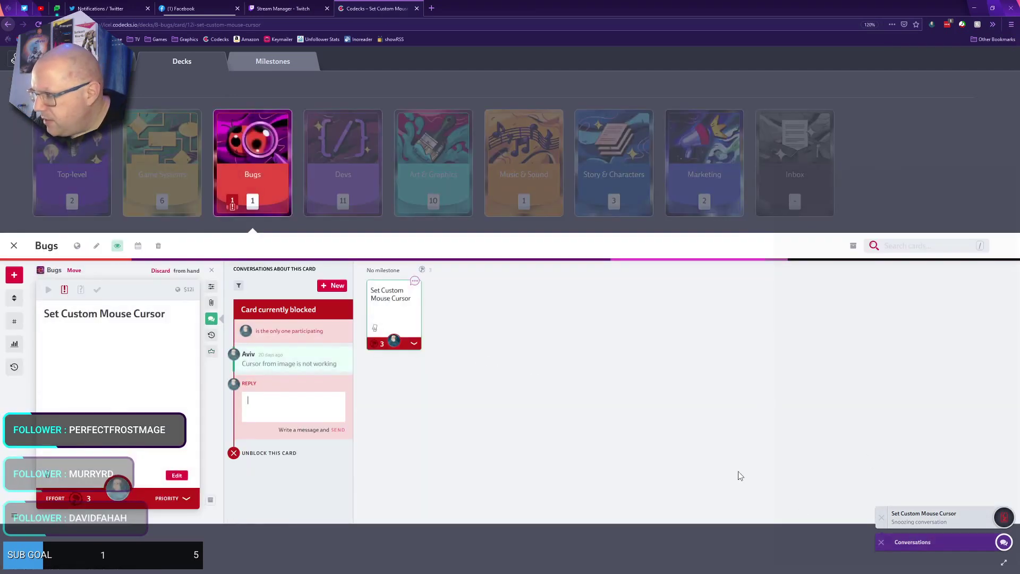
mouse_move(973, 548)
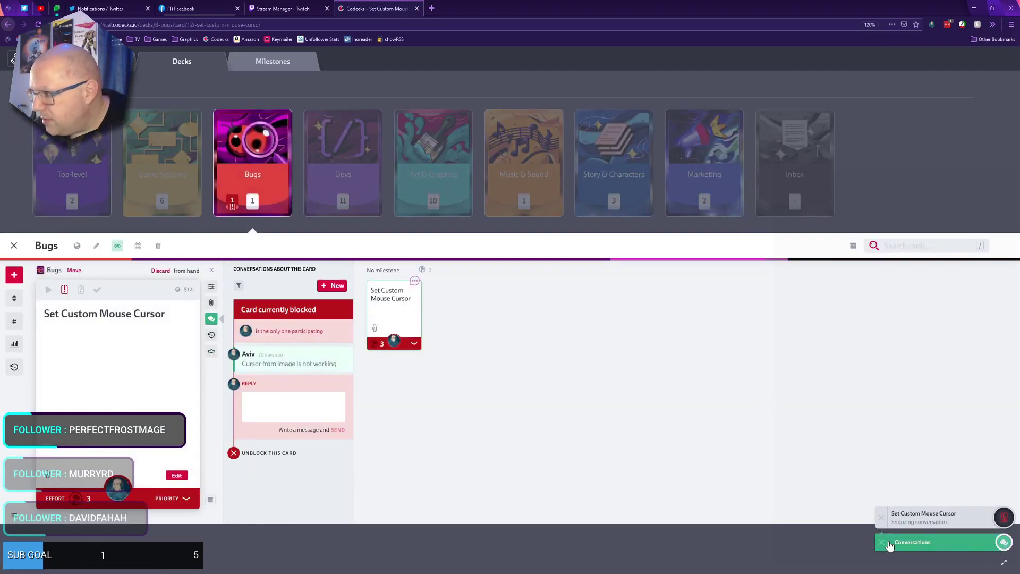
left_click(822, 449)
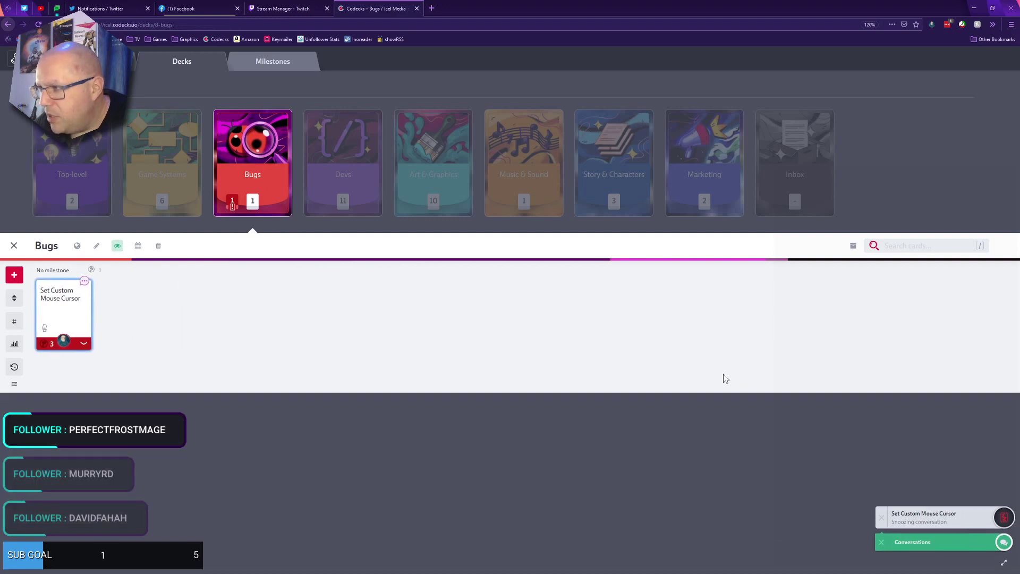
left_click(930, 516)
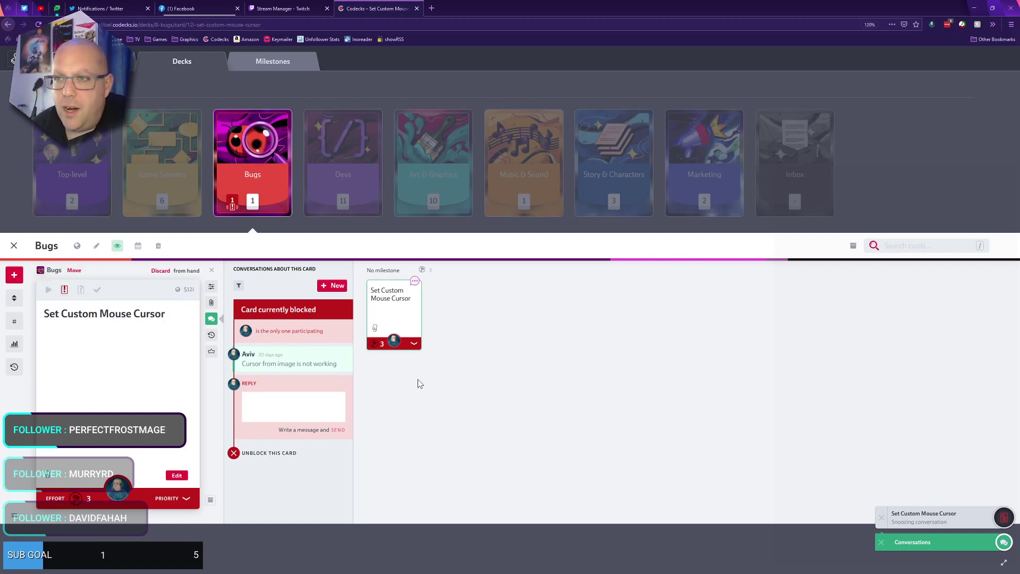
left_click(14, 245)
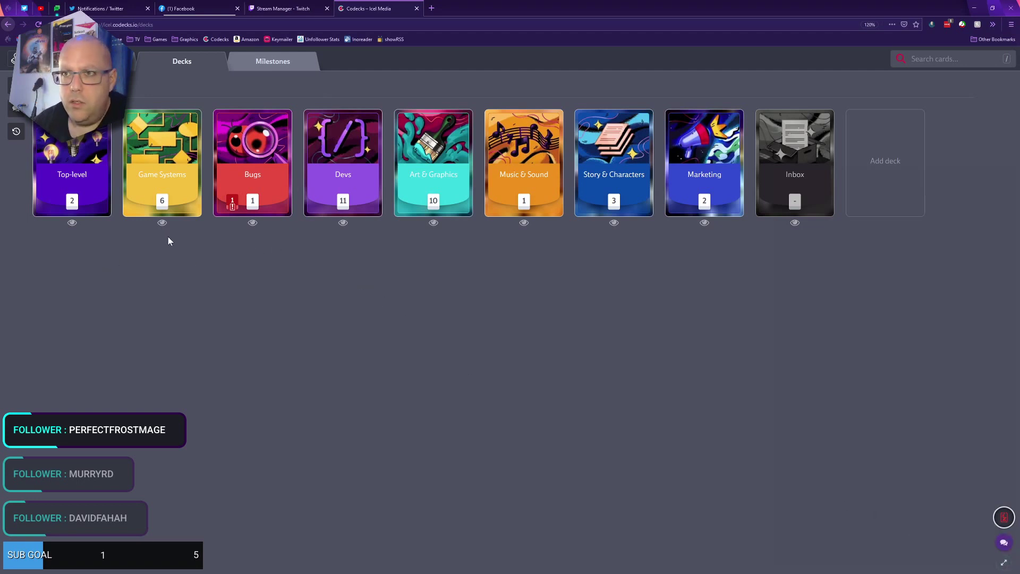
Open the Devs deck in Codecks
left_click(192, 150)
left_click(336, 154)
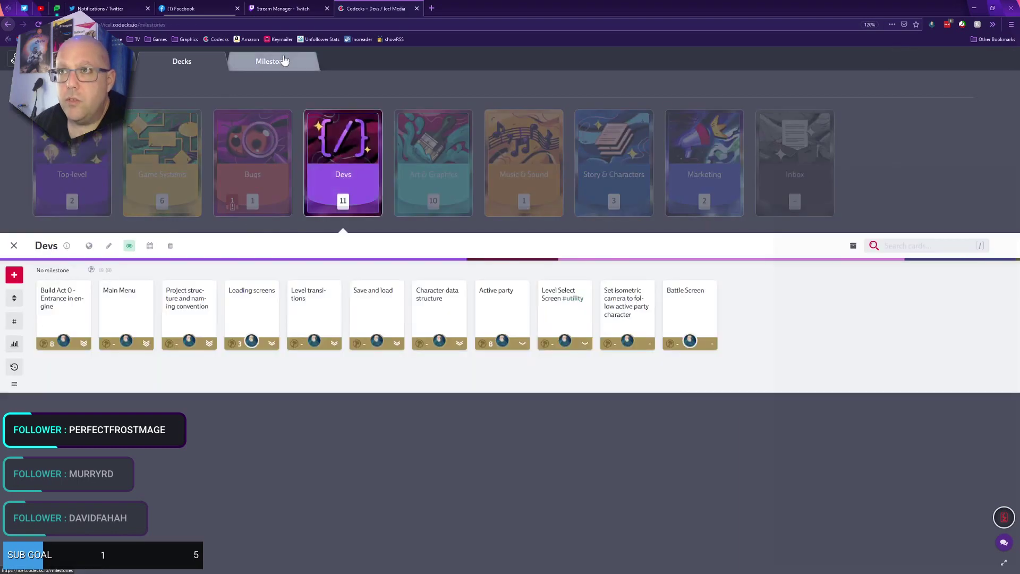
left_click(284, 61)
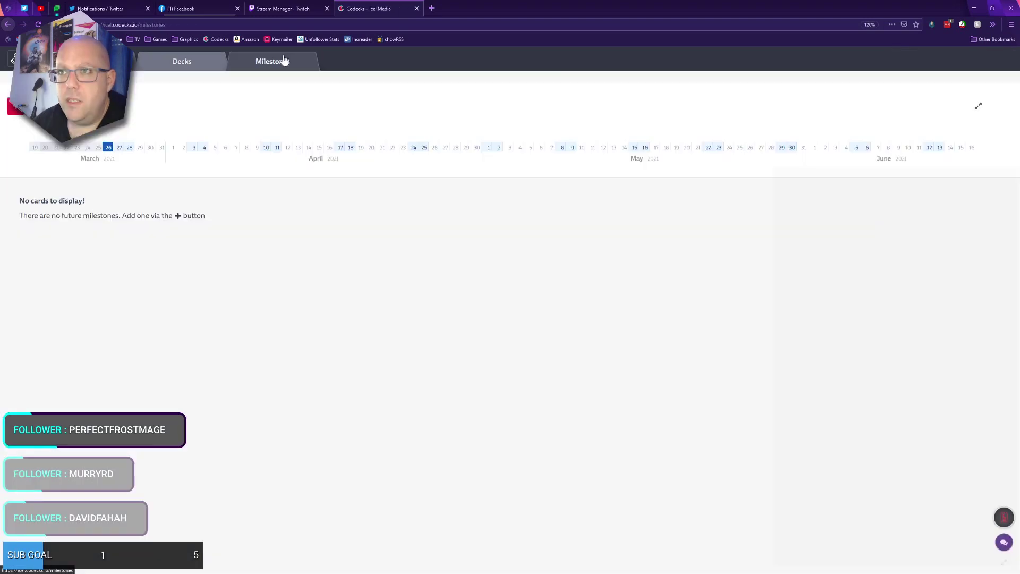
left_click(160, 66)
left_click(350, 163)
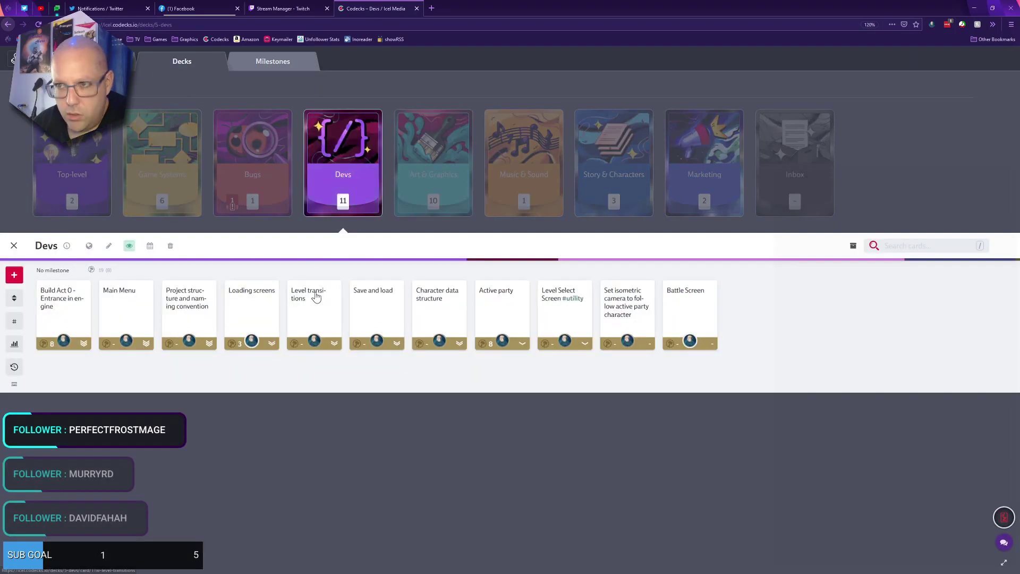
Review the Devs cards and mark 'Set isometric camera to follow active party character' done
left_click(74, 314)
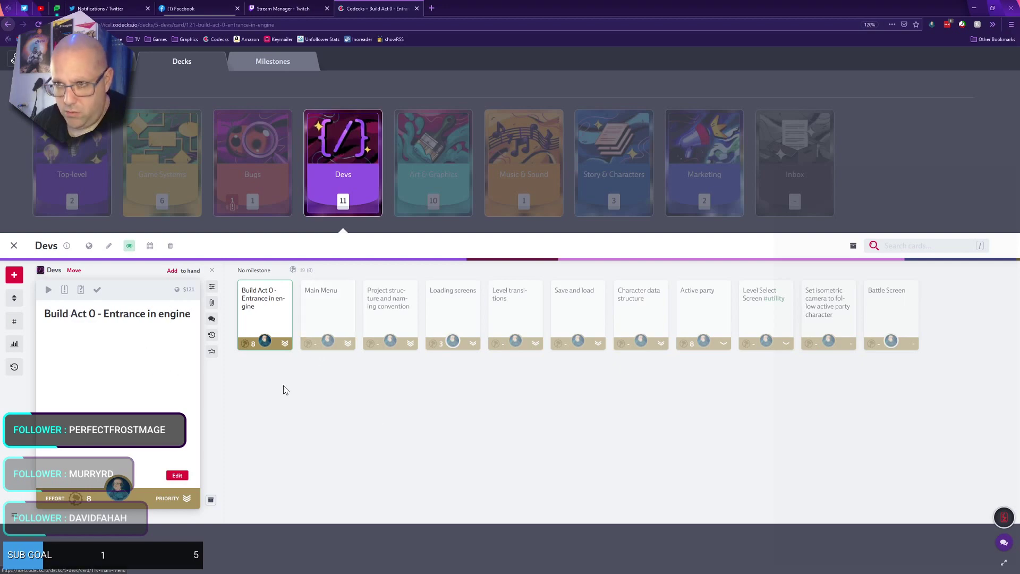
left_click(321, 313)
left_click(378, 293)
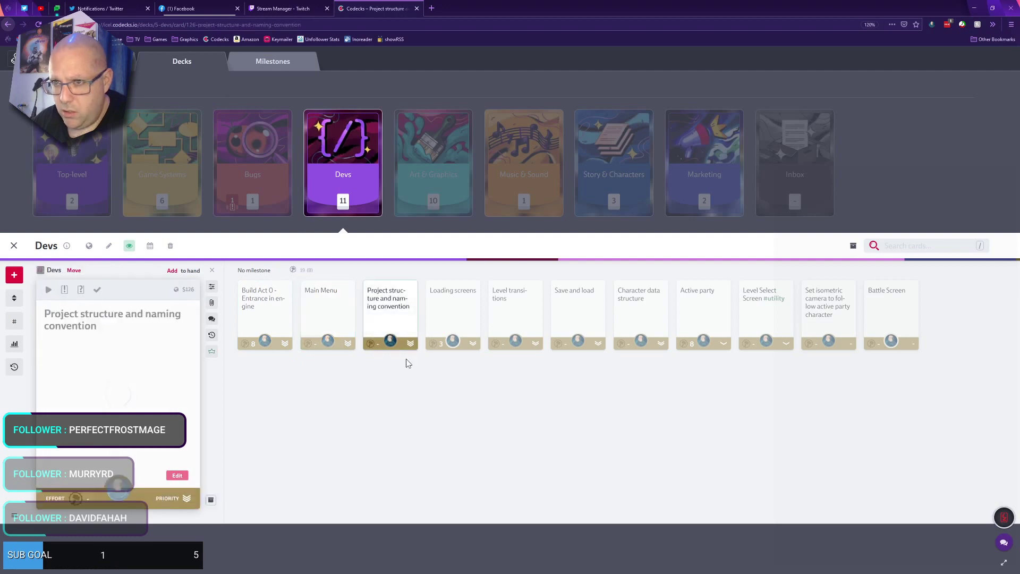
left_click(456, 297)
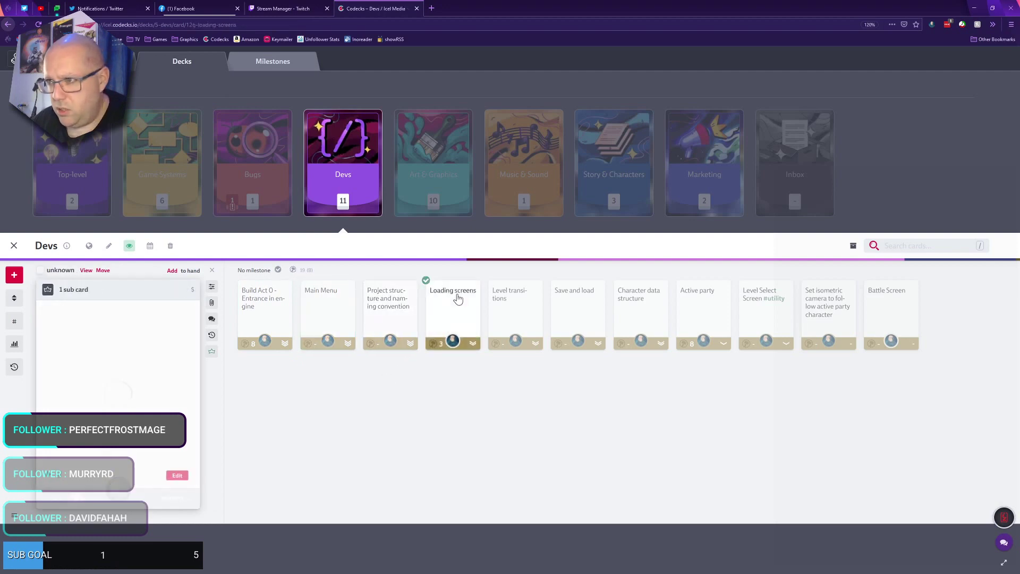
left_click(500, 301)
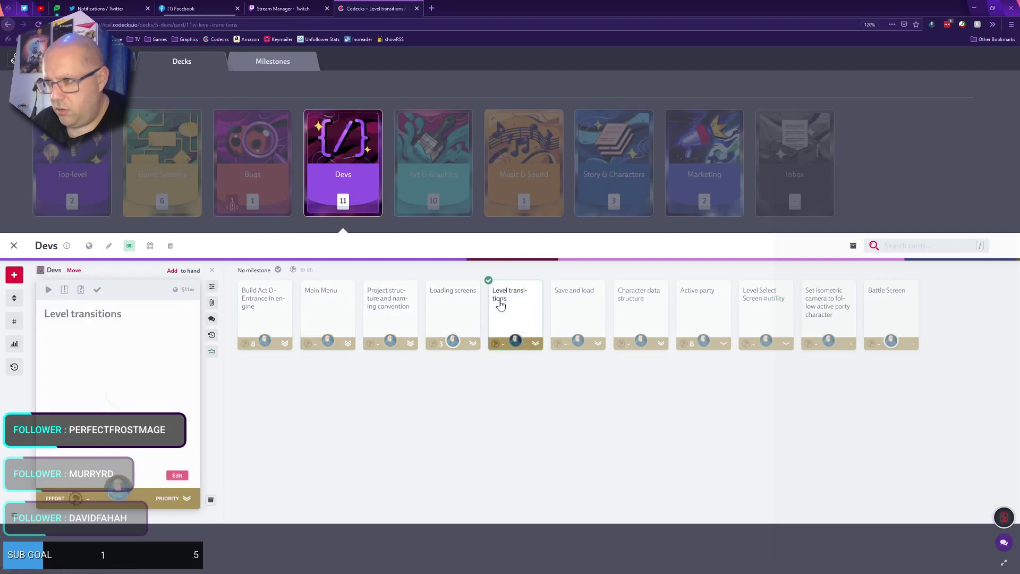
left_click(658, 300)
left_click(711, 306)
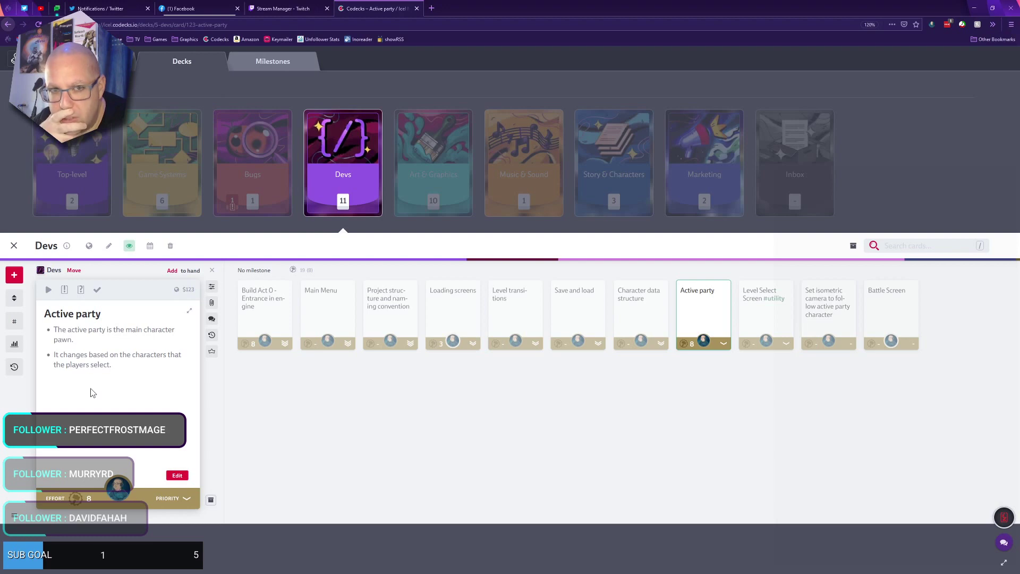
left_click(760, 326)
left_click(824, 321)
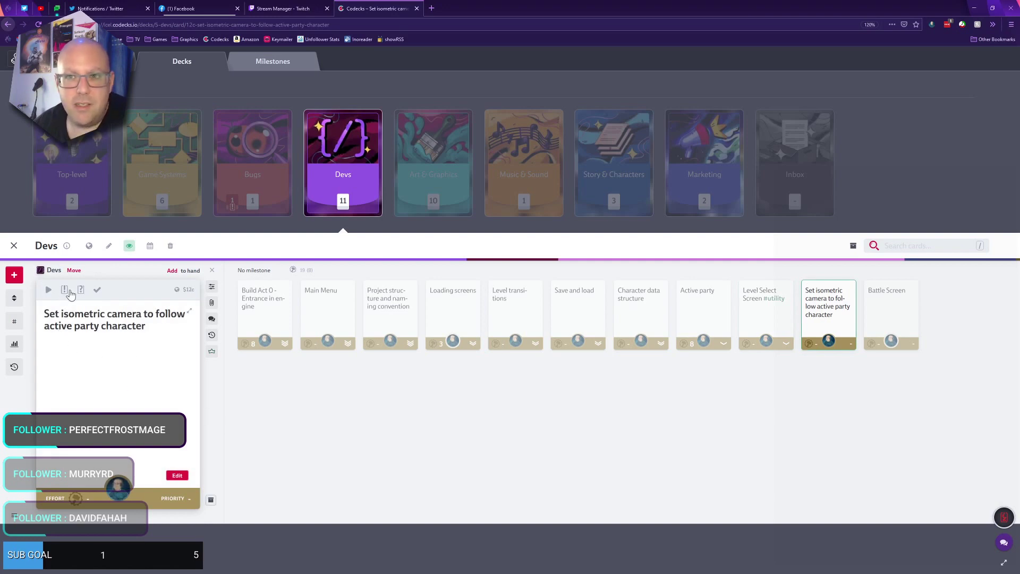
left_click(97, 290)
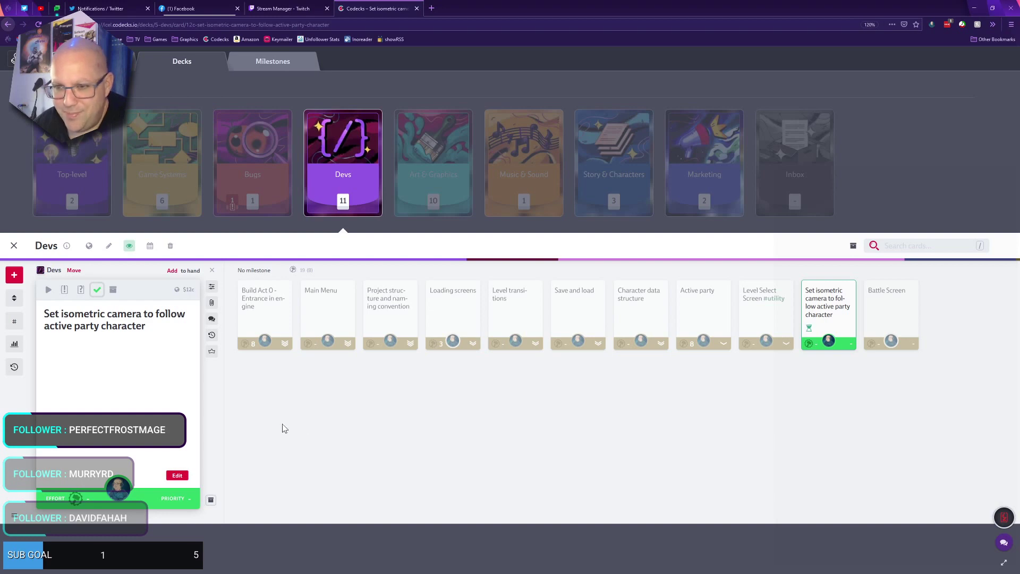
Drag the Battle Screen card into the hand
left_click(884, 306)
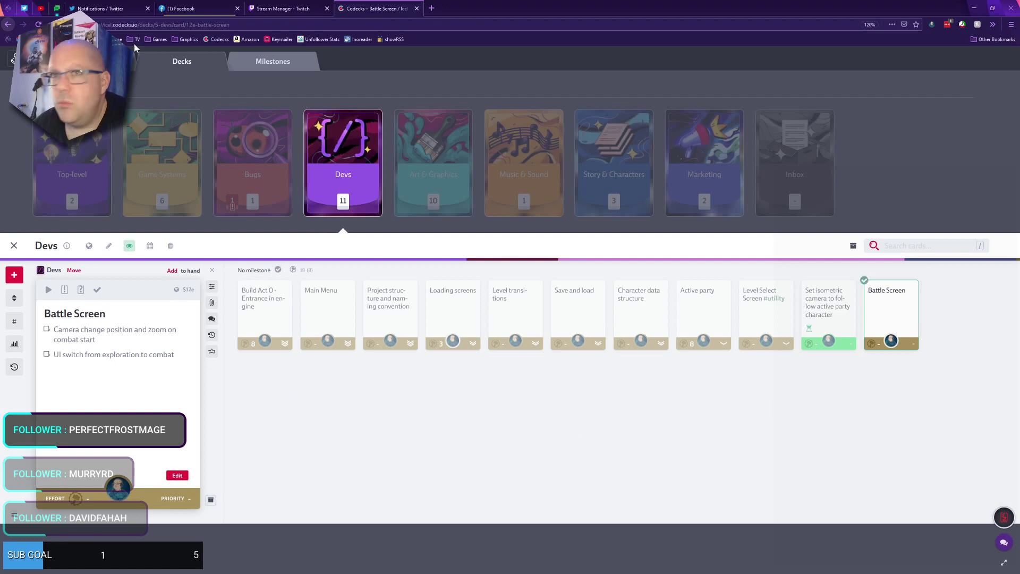
left_click_drag(135, 48, 117, 346)
left_click_drag(117, 372, 981, 302)
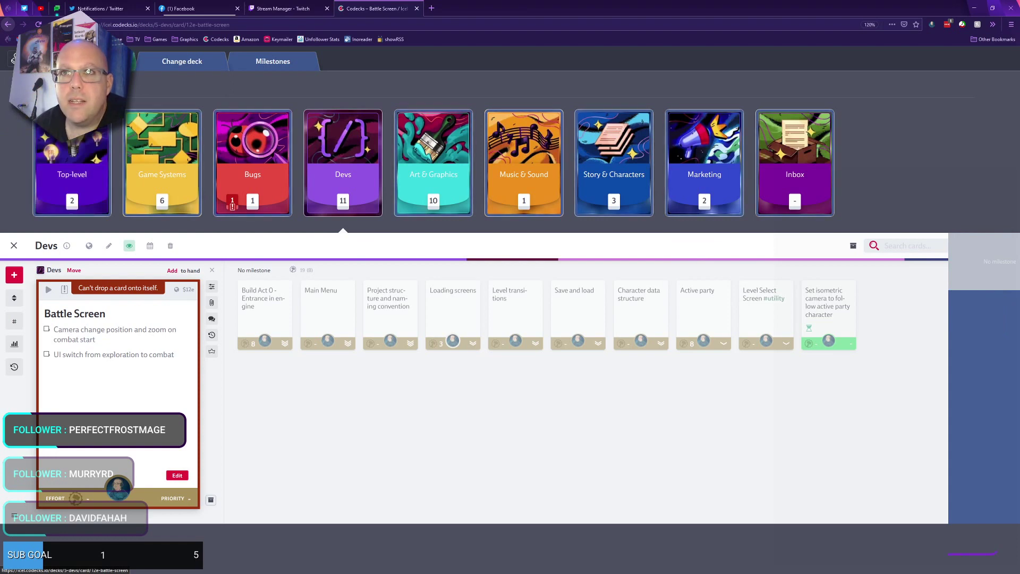
left_click_drag(981, 302, 981, 302)
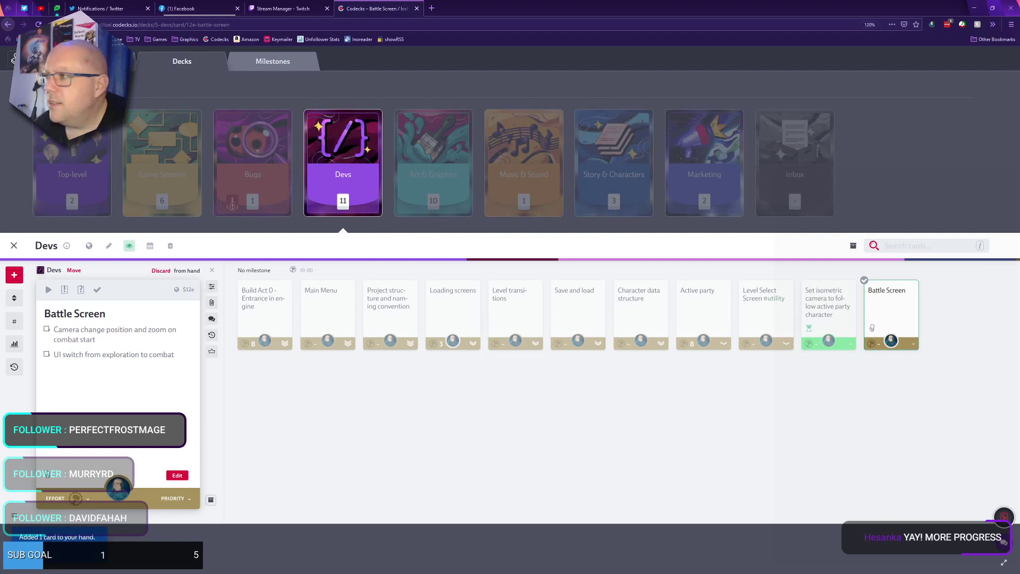
Delete the 'UI switch from exploration to combat' line from the Battle Screen card and save
key("Escape")
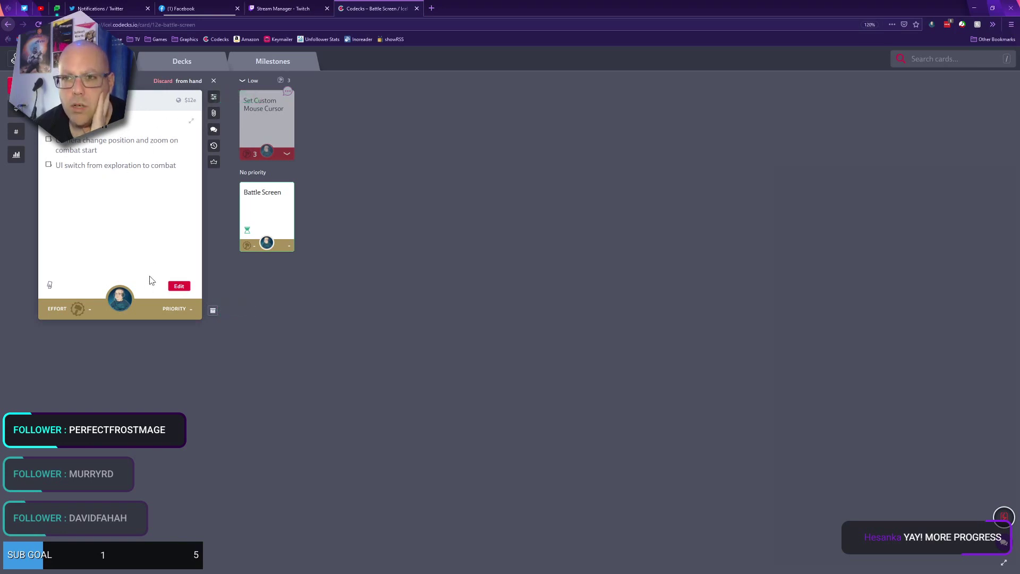
left_click(176, 287)
triple_click(105, 156)
key("ctrl+c")
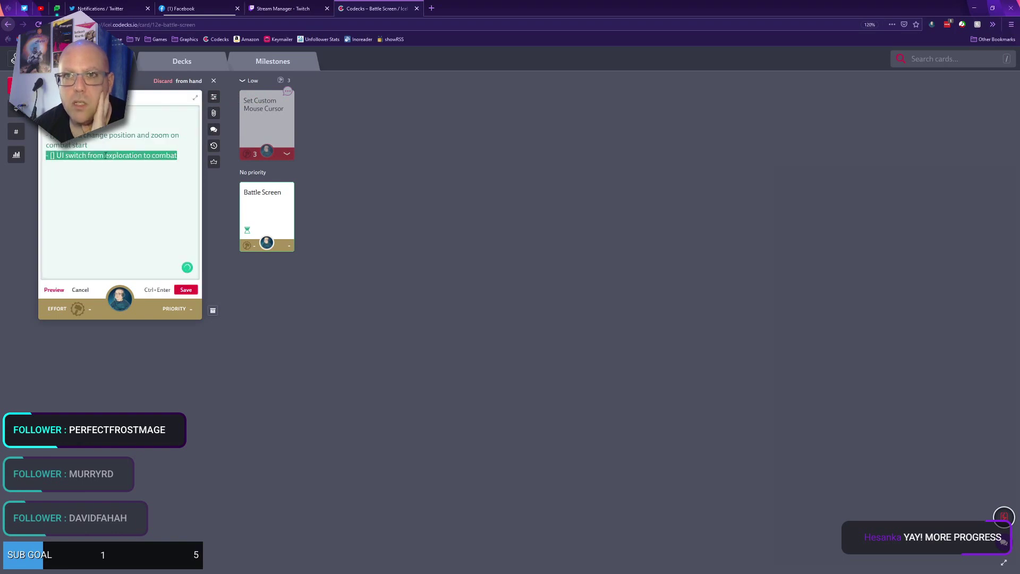
key("BackSpace")
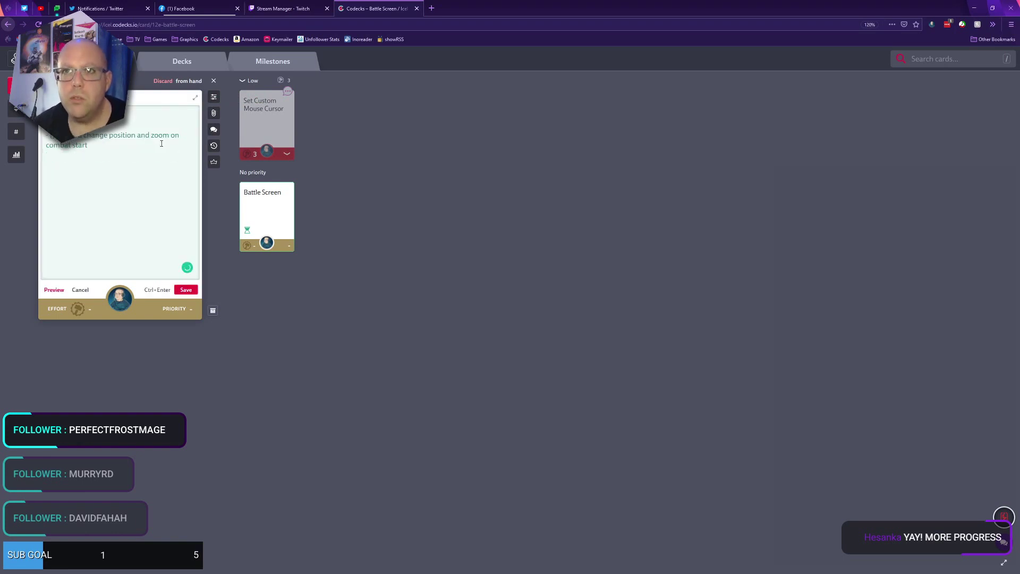
left_click(186, 290)
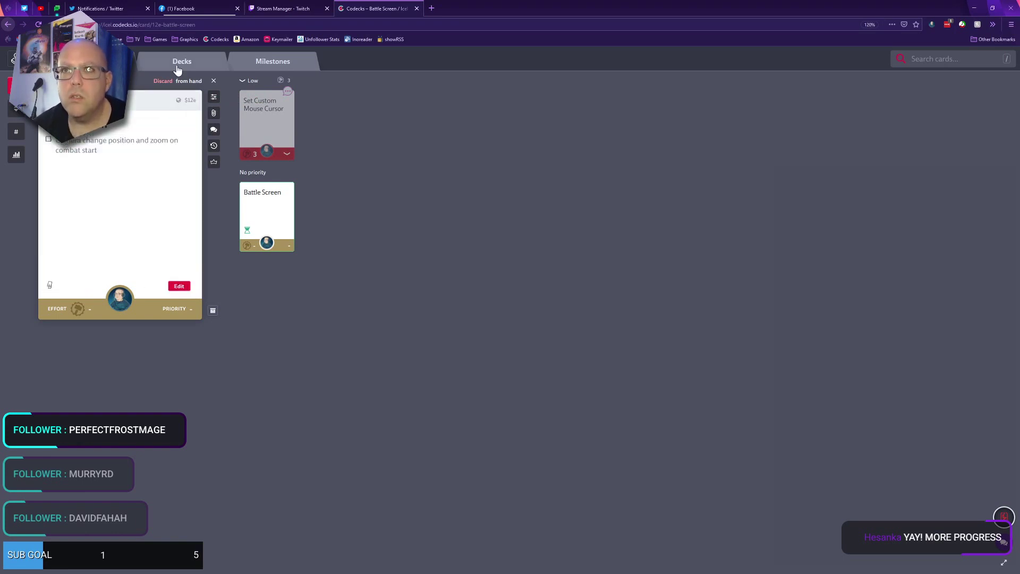
left_click(178, 64)
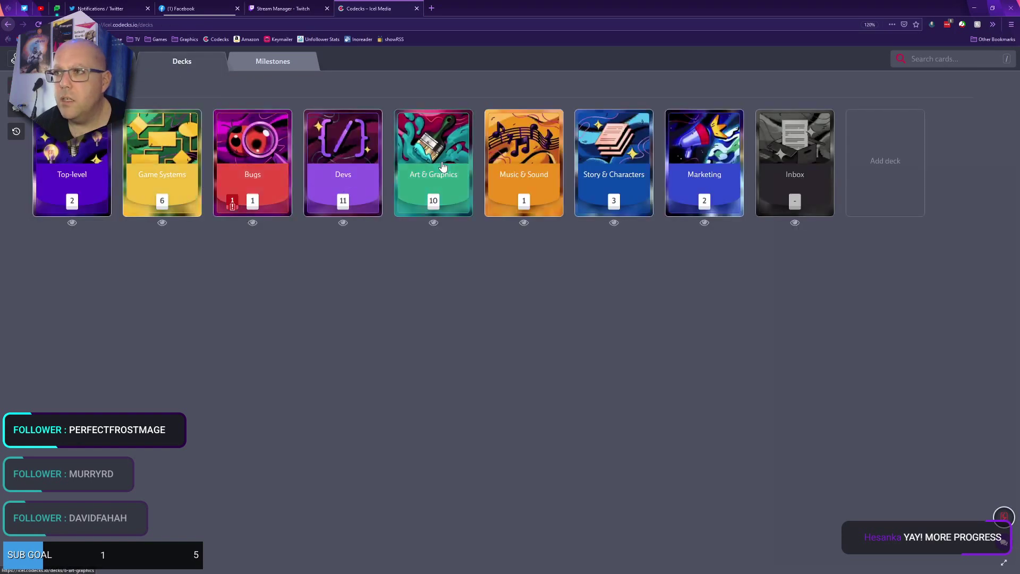
Create an Art & Graphics card from the pasted 'UI switch from exploration to combat' text
left_click(443, 166)
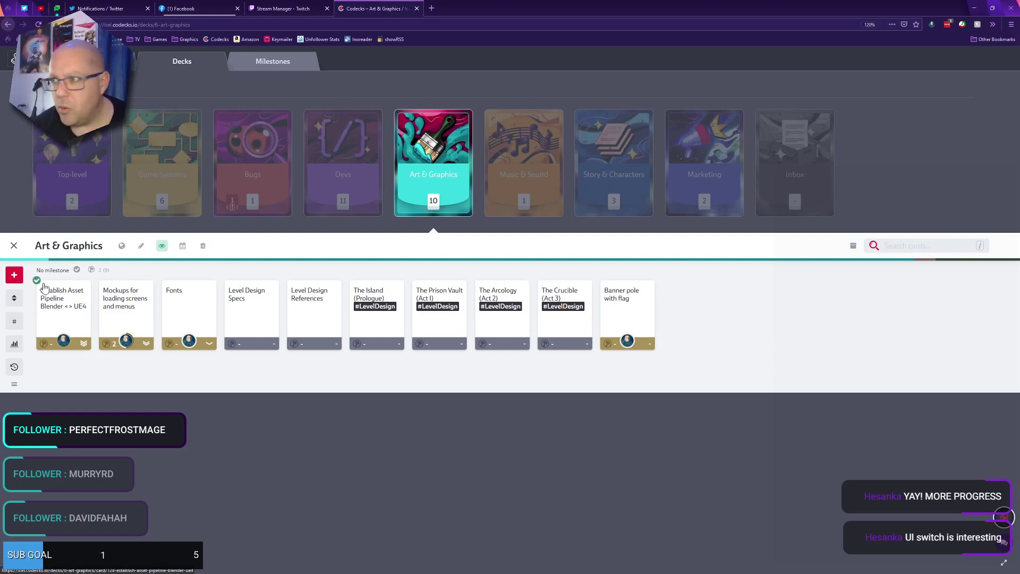
left_click(14, 274)
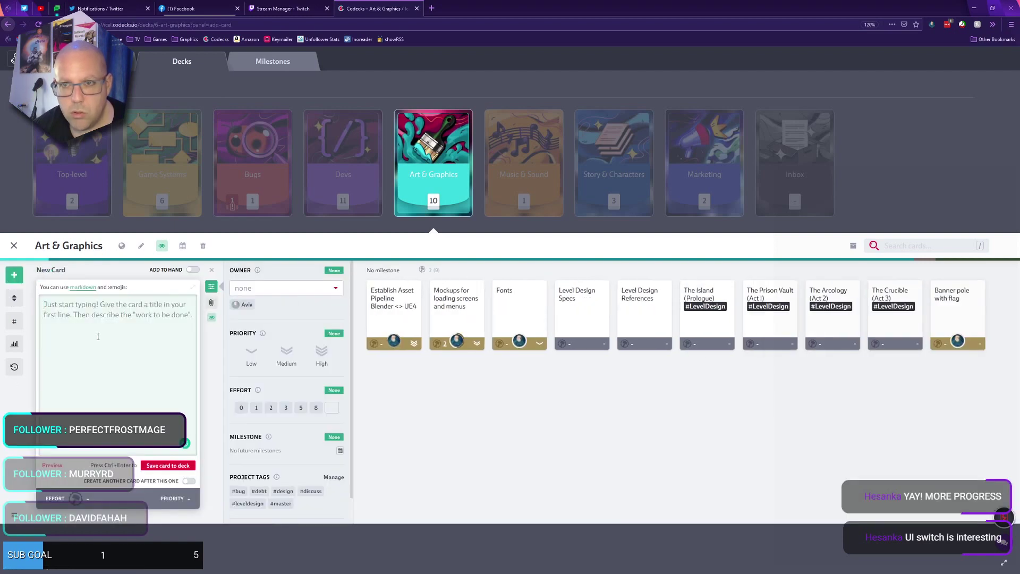
key("ctrl+v")
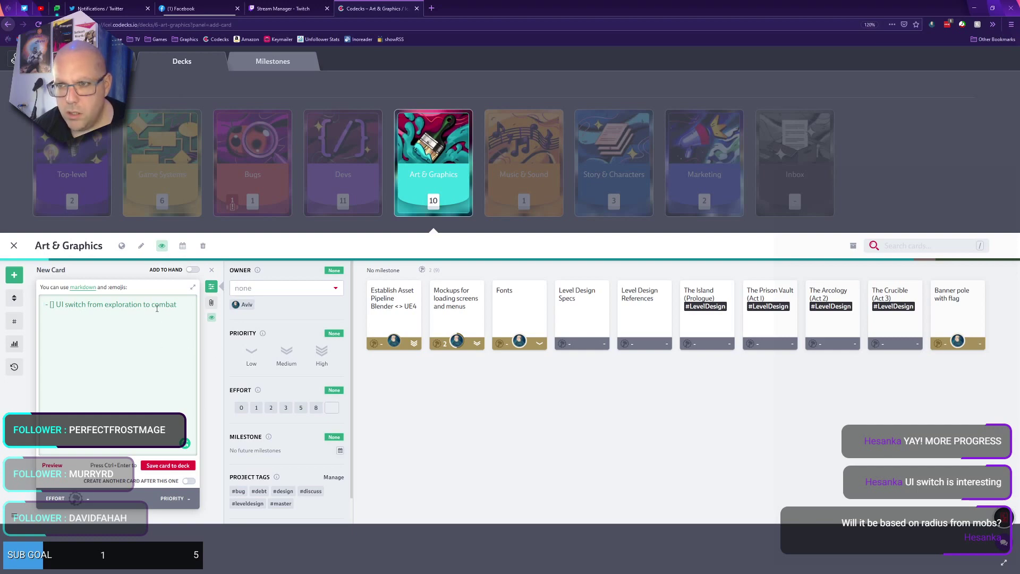
key("ctrl+Return")
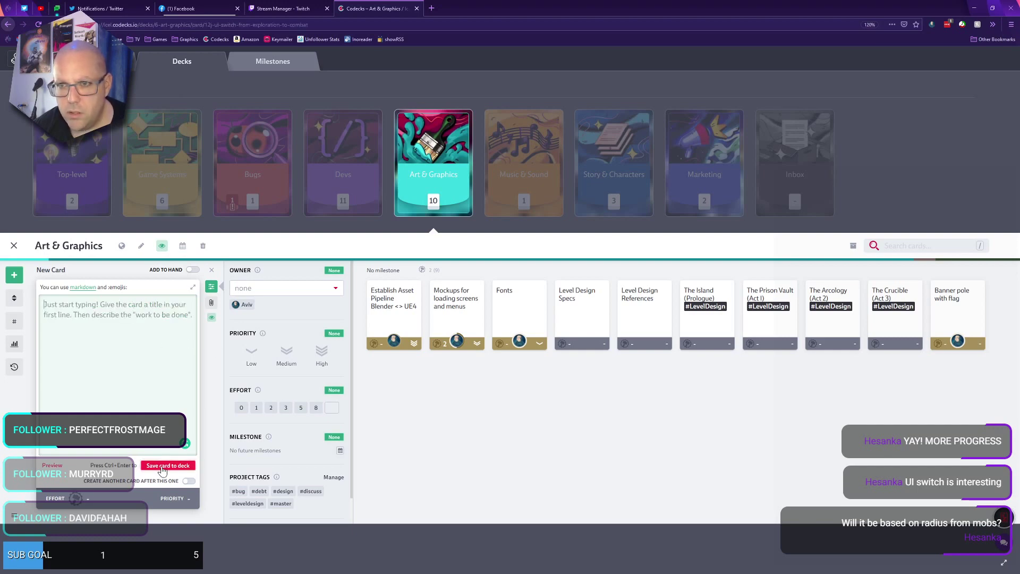
key("Escape")
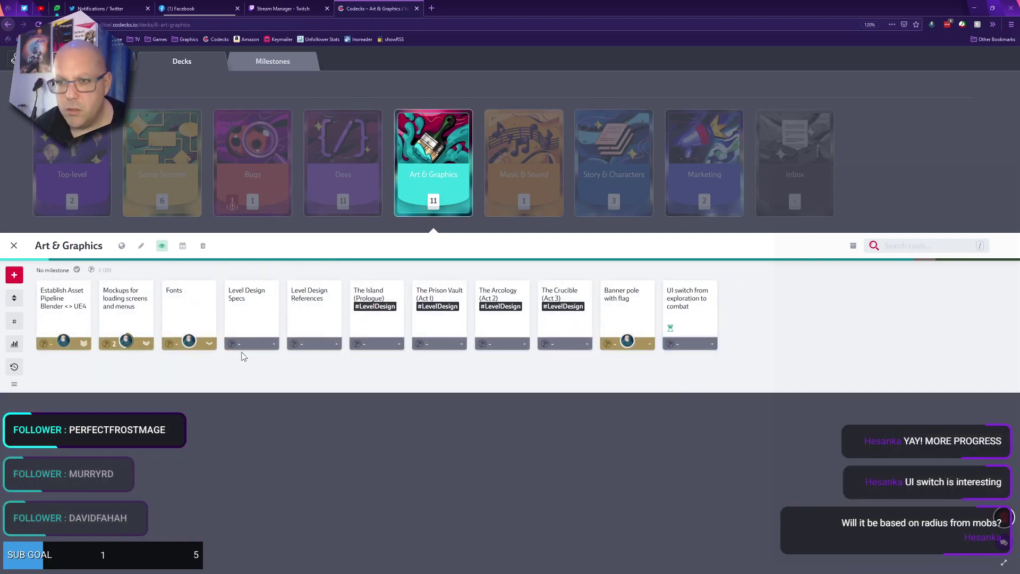
Remove the Battle Screen card's old title line, leaving 'Camera change position and zoom on combat start'
key("h")
left_click(59, 202)
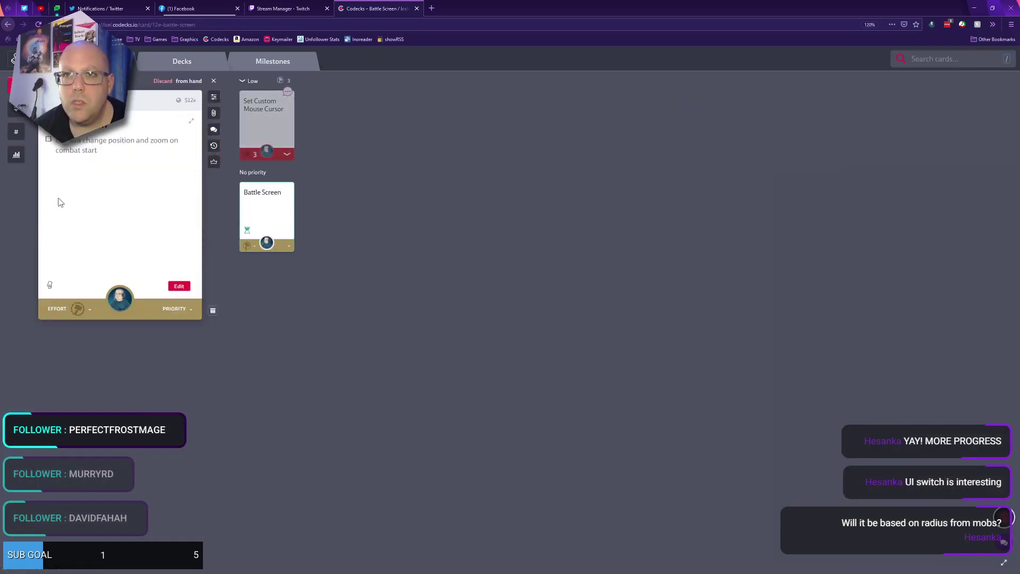
left_click(179, 286)
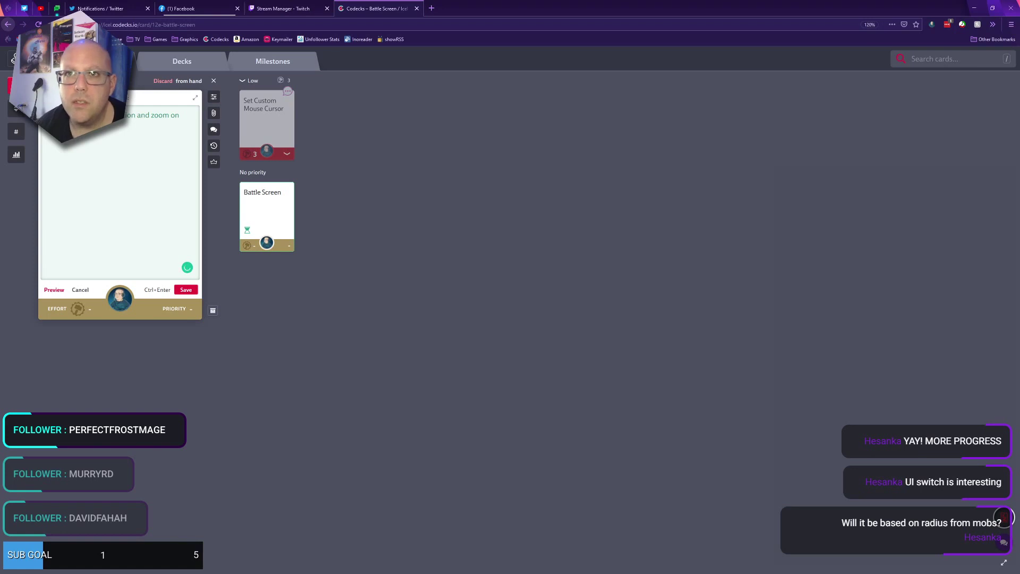
key("BackSpace")
key("BackSpace")
key("BackSpace")
key("BackSpace")
left_click(186, 290)
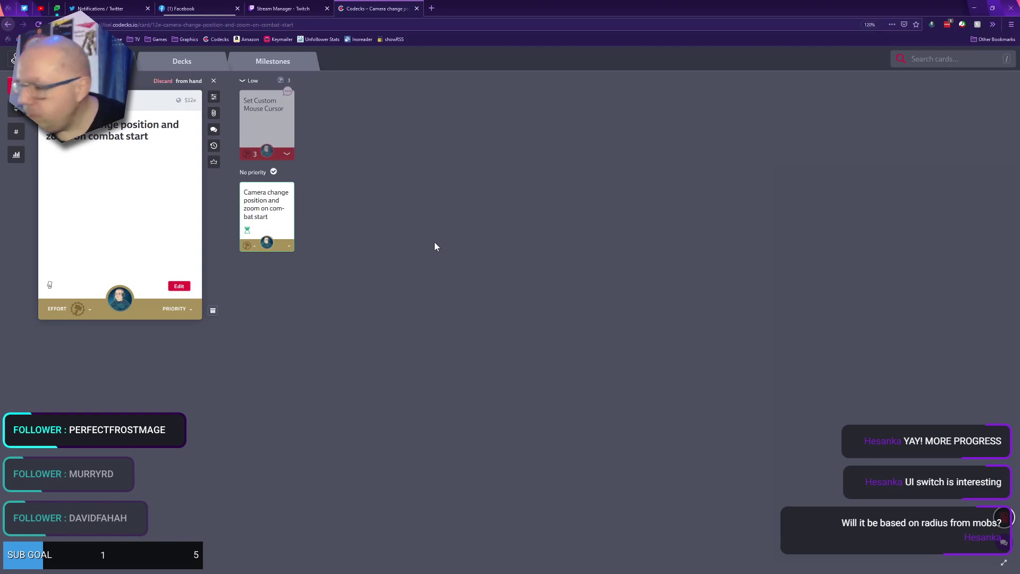
key("alt+Tab")
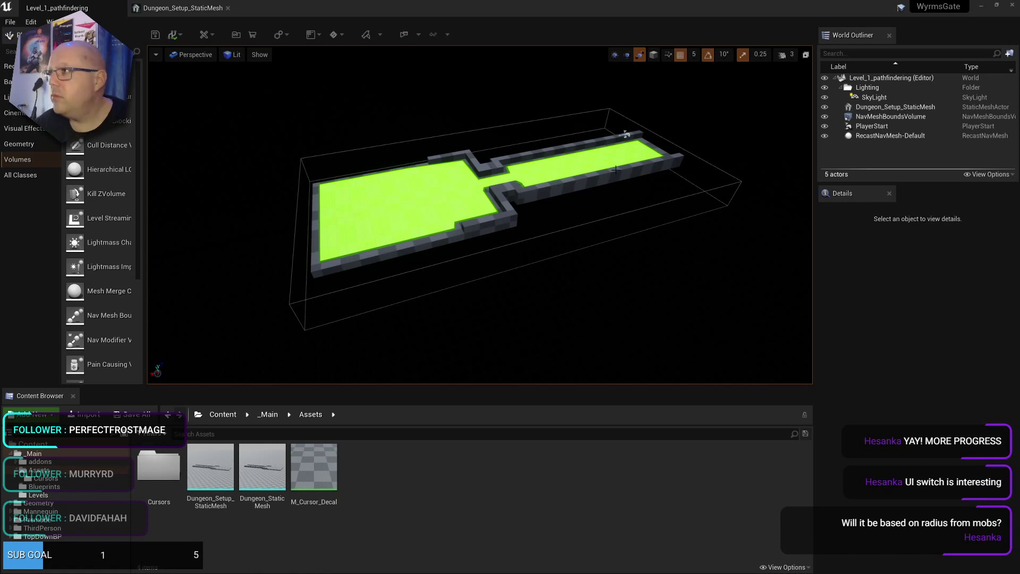
Hide the green navigation mesh overlay and widen the Place Actors panel
key("p")
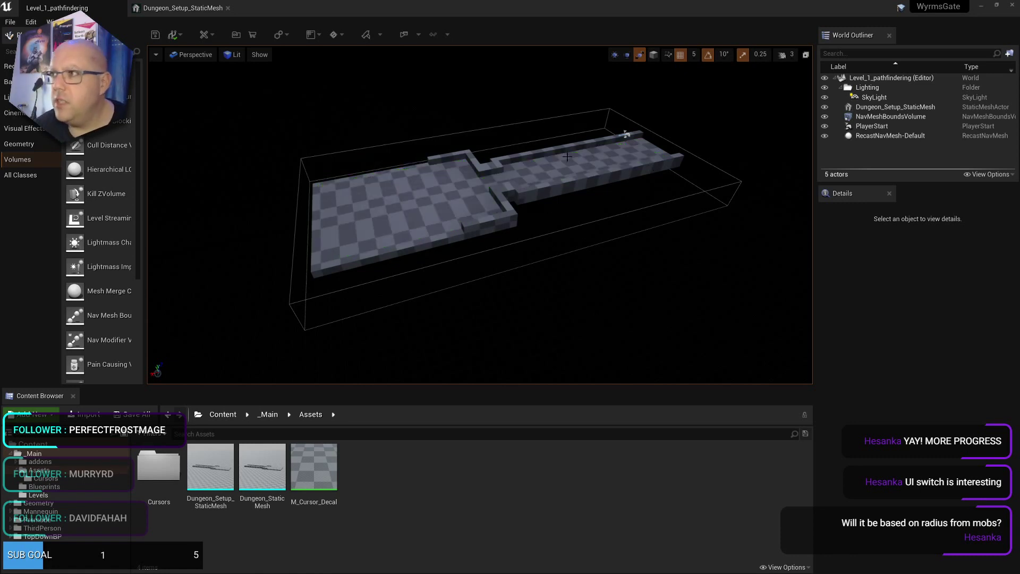
scroll(567, 156, "up", 3)
scroll(567, 156, "up", 3)
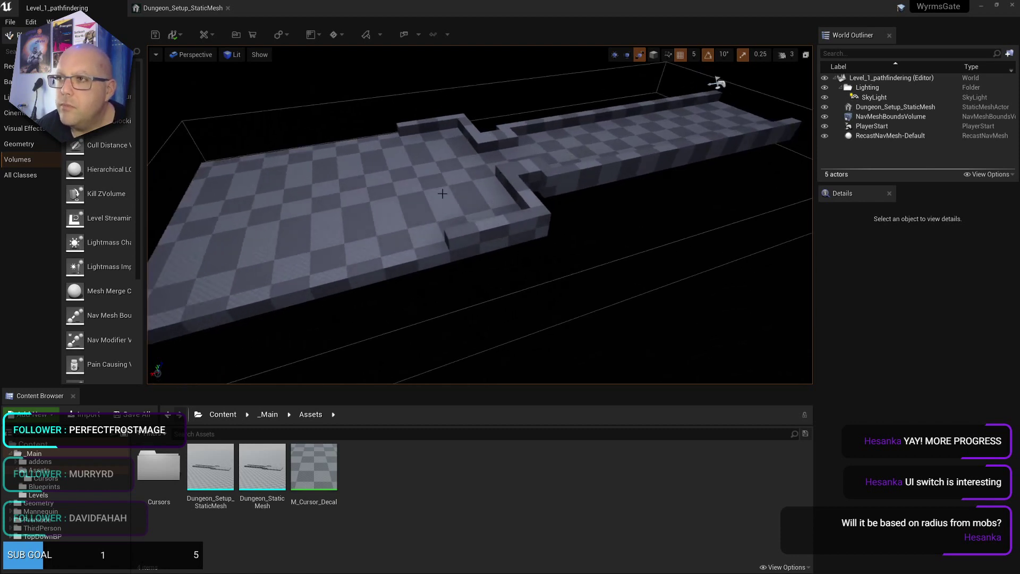
scroll(442, 194, "down", 4)
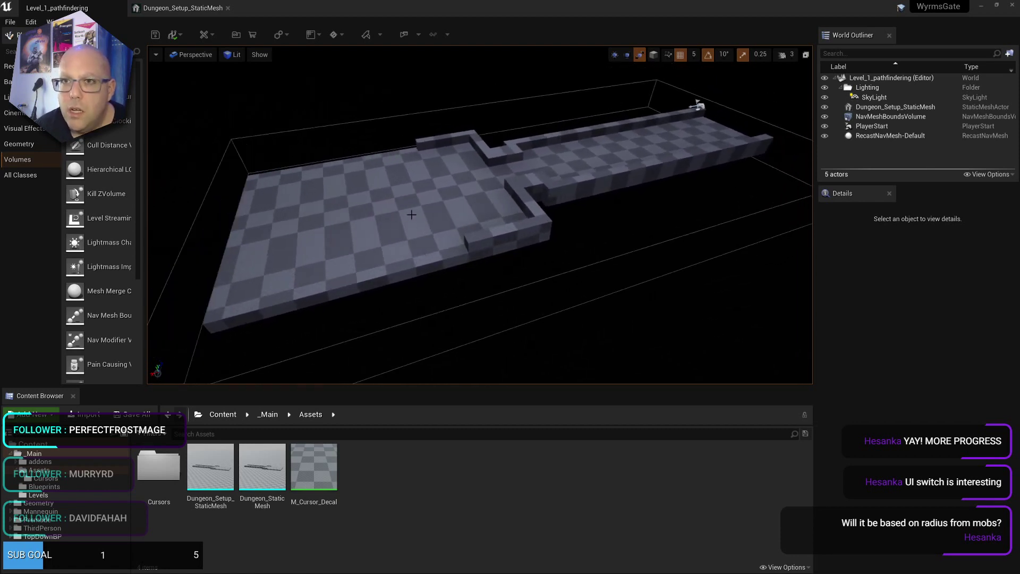
left_click_drag(146, 196, 160, 196)
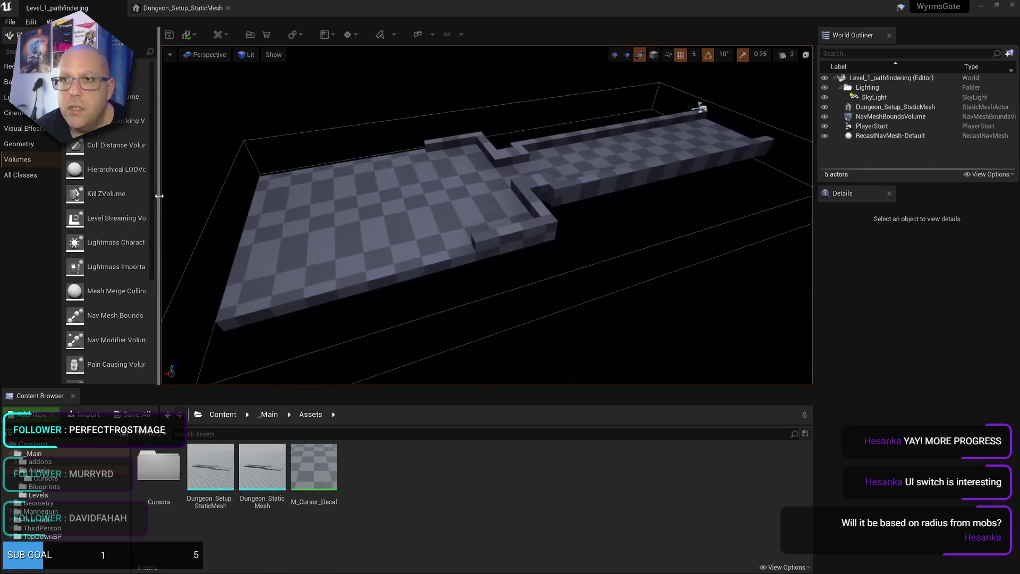
left_click(52, 22)
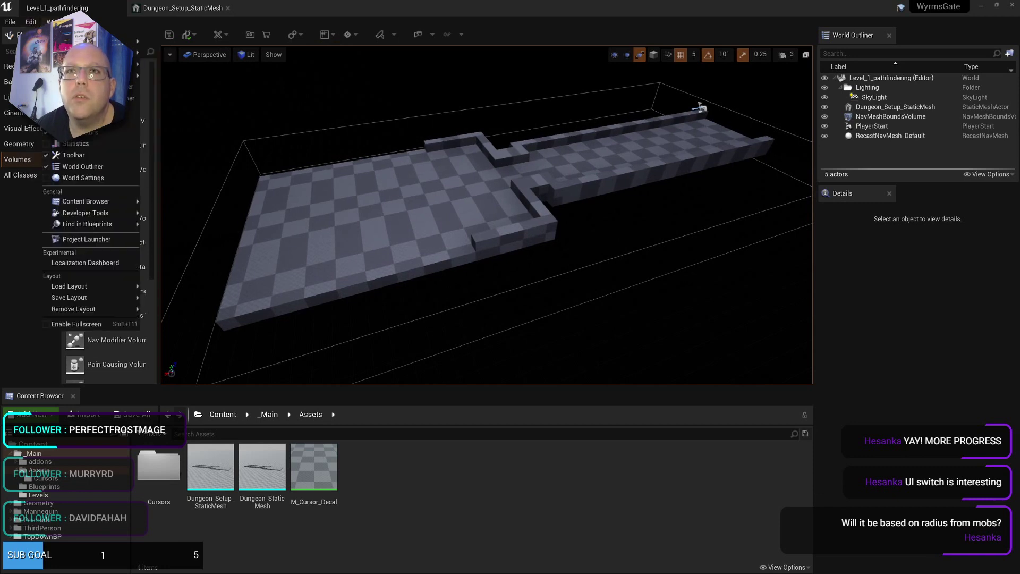
Set Application Scale to 1.2 in the Widget Reflector, then move the view closer to the dungeon floor
mouse_move(123, 202)
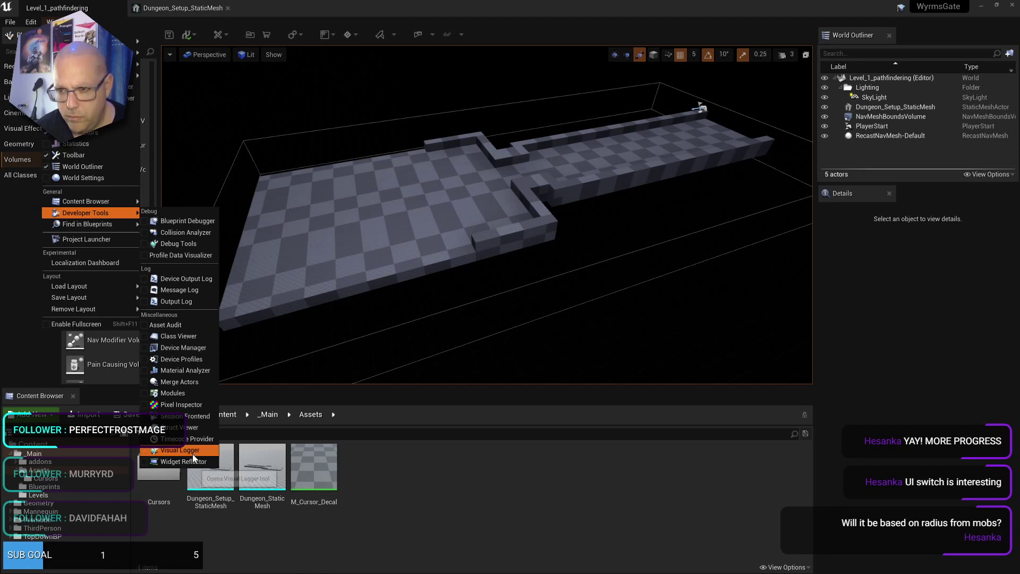
left_click(188, 461)
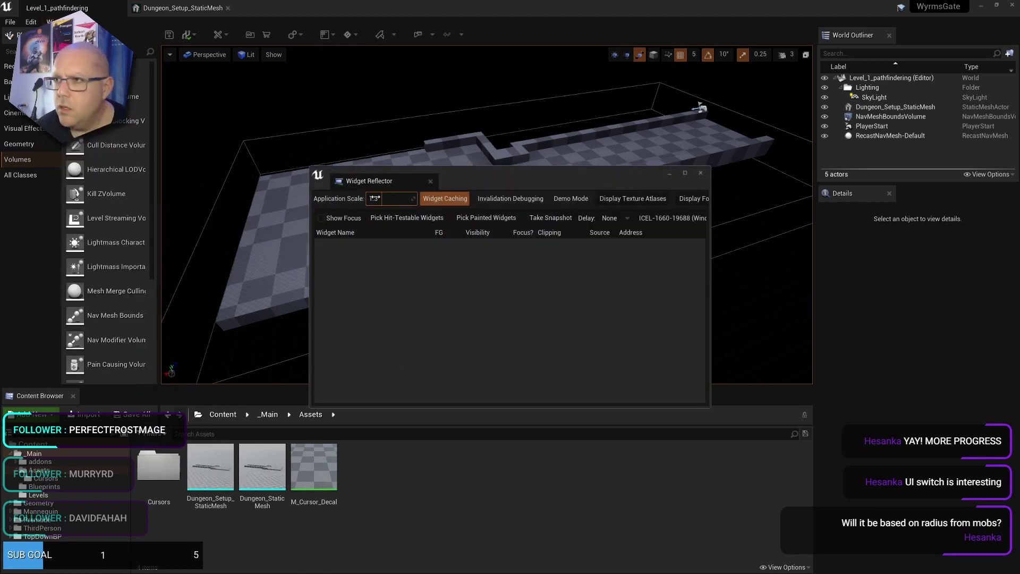
left_click(375, 198)
type("1.2")
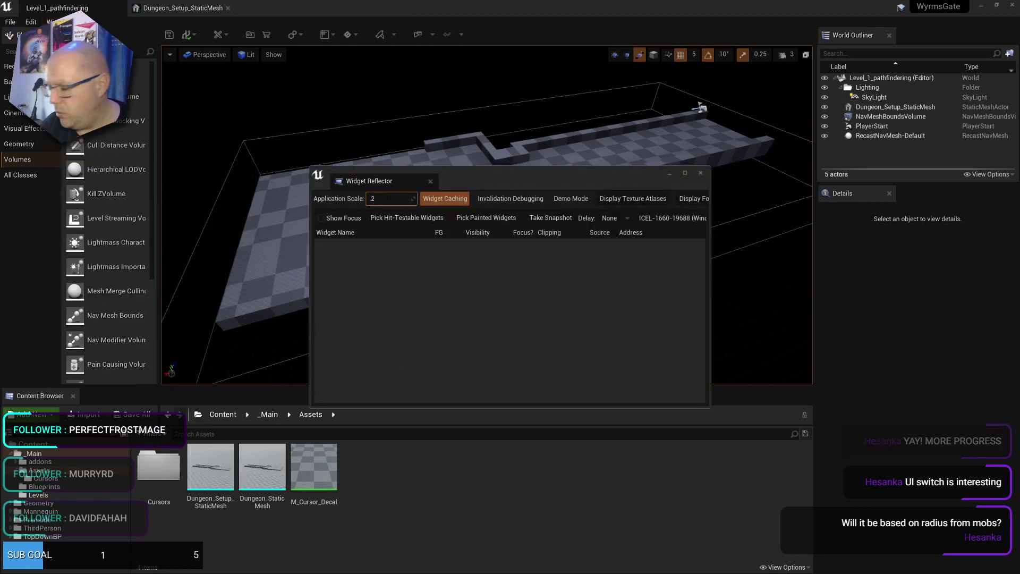
key("Return")
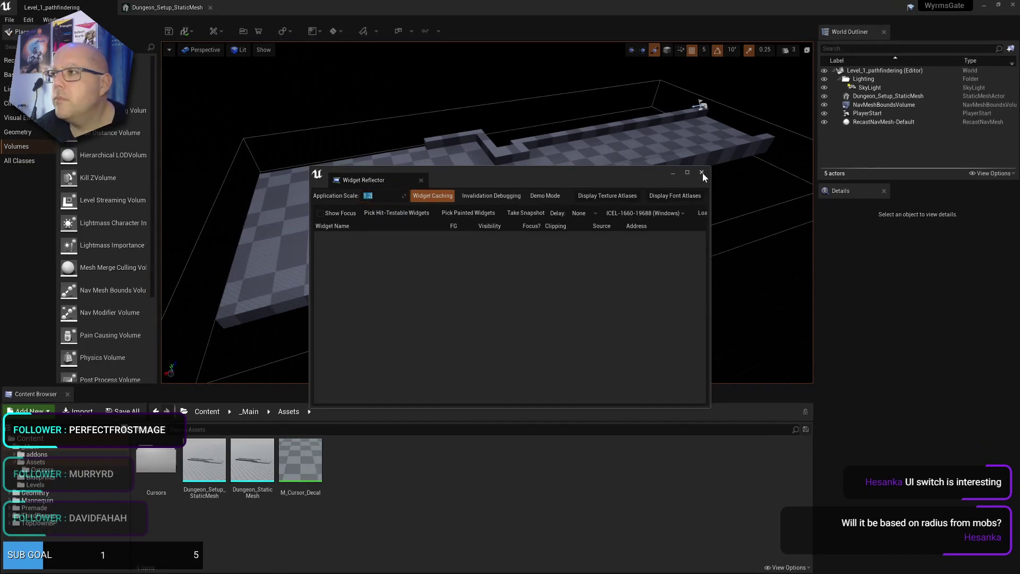
left_click(701, 173)
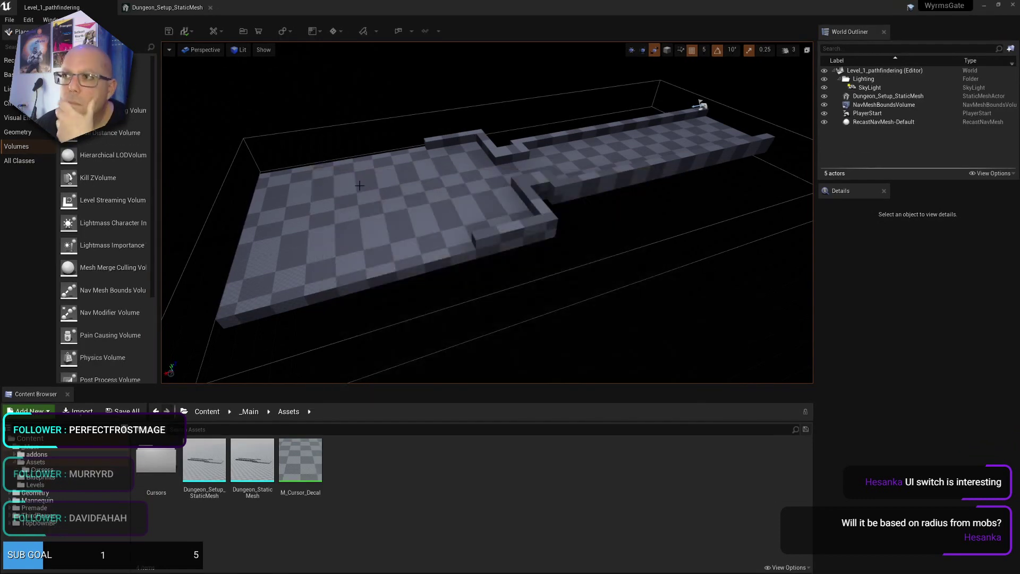
left_click_drag(616, 212, 701, 147)
left_click_drag(365, 223, 370, 216)
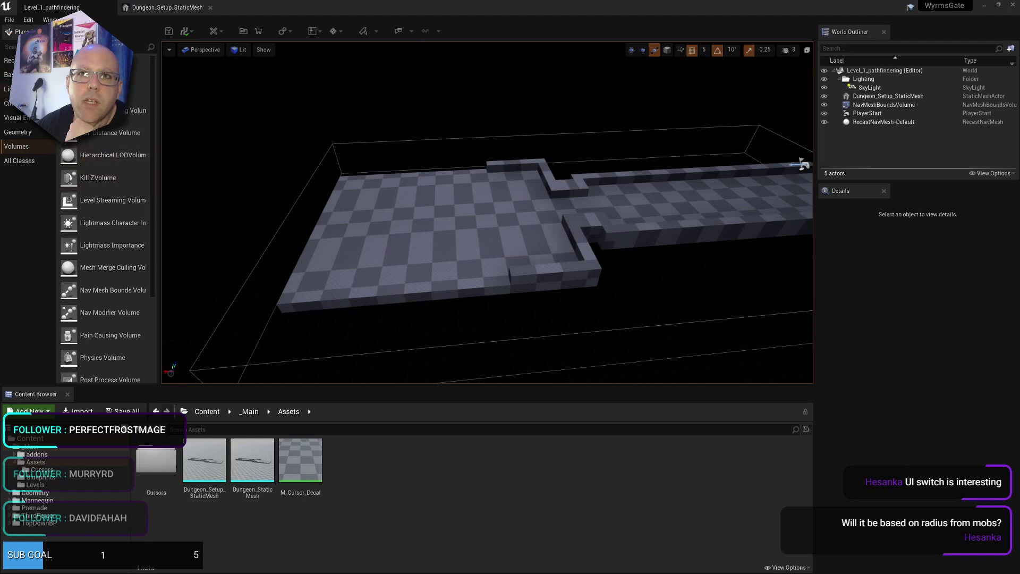
Place a basic Sphere actor on the checkered dungeon floor, replacing an undone sphere brush
left_click(10, 74)
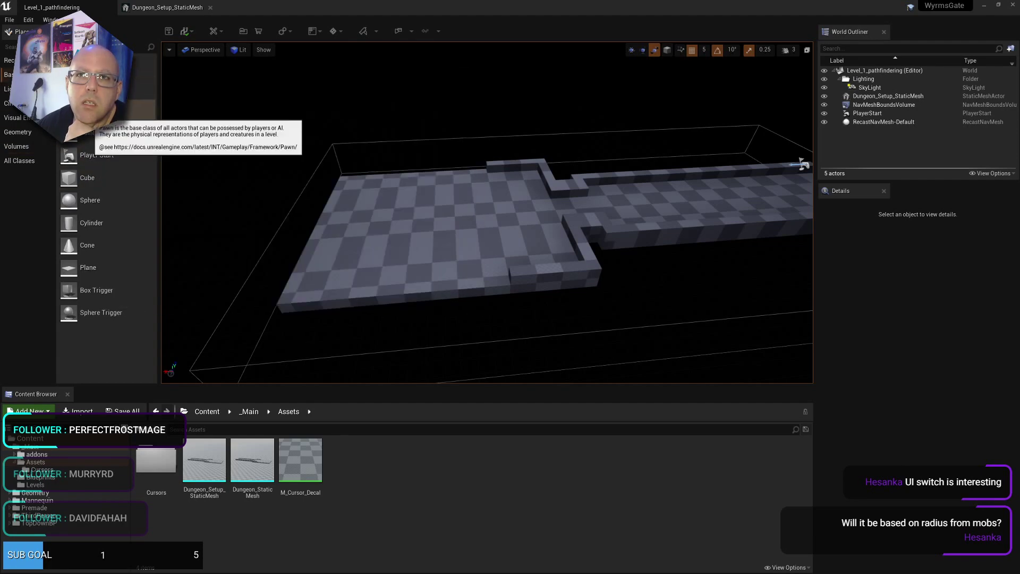
left_click(18, 135)
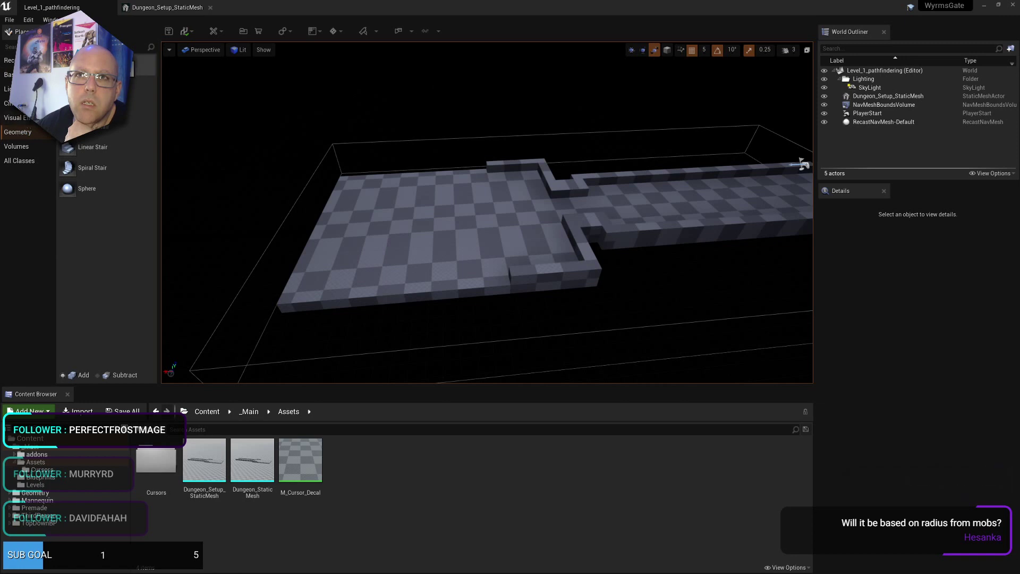
mouse_move(85, 188)
left_mouse_down()
mouse_move(195, 213)
mouse_move(446, 205)
mouse_move(412, 222)
left_mouse_up()
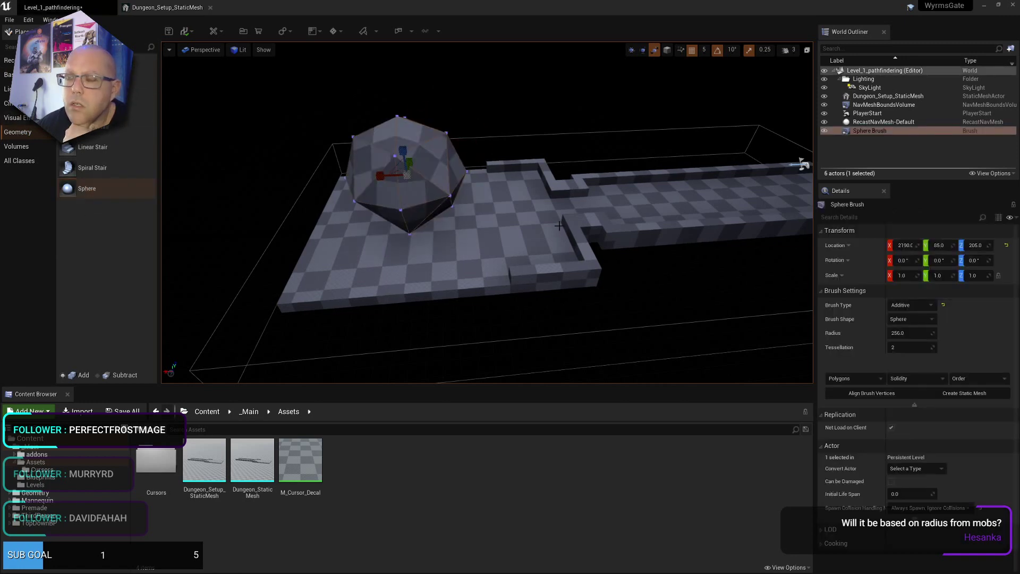
key("ctrl+z")
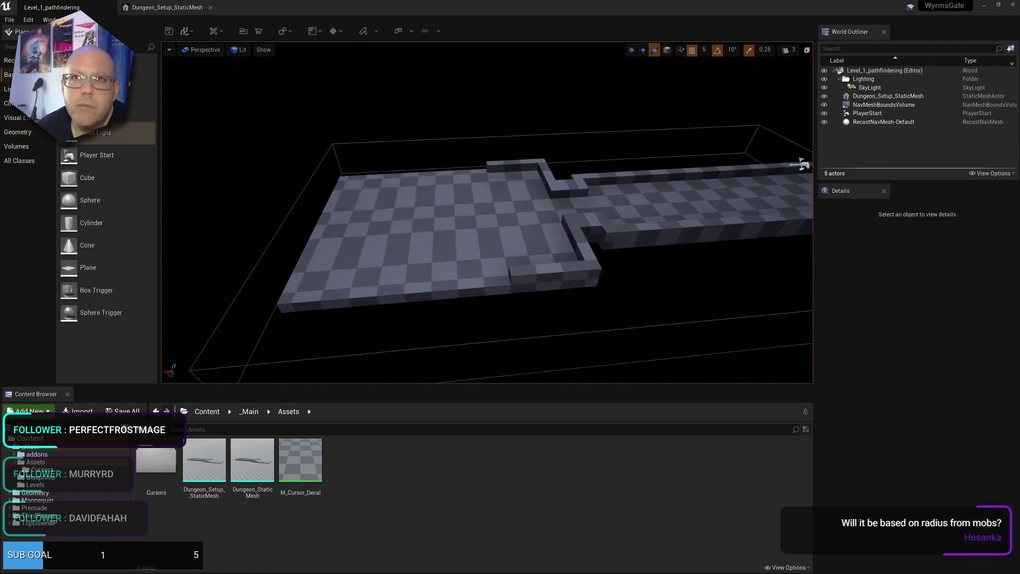
left_click_drag(85, 200, 370, 191)
left_click(632, 49)
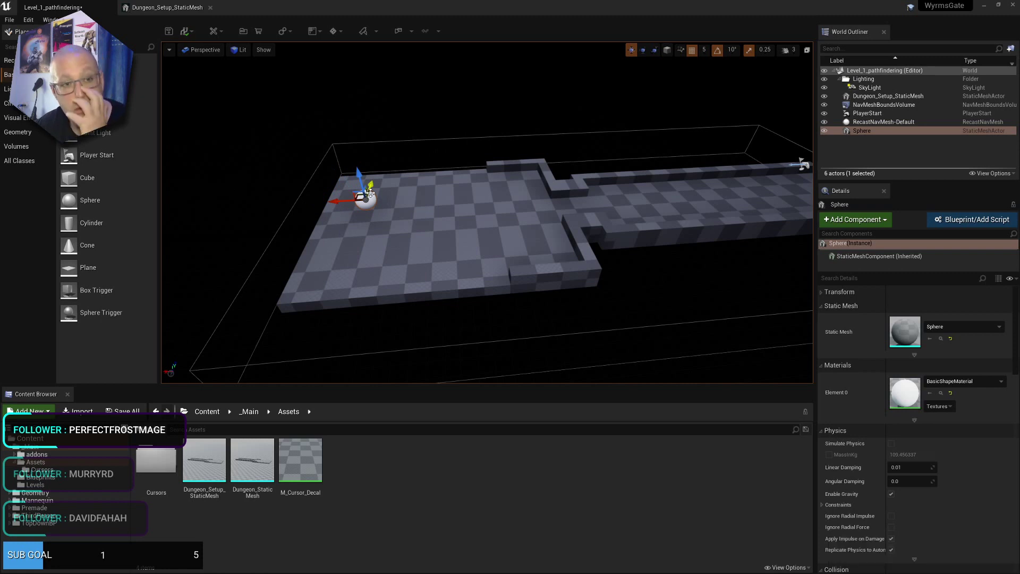
scroll(381, 211, "up", 2)
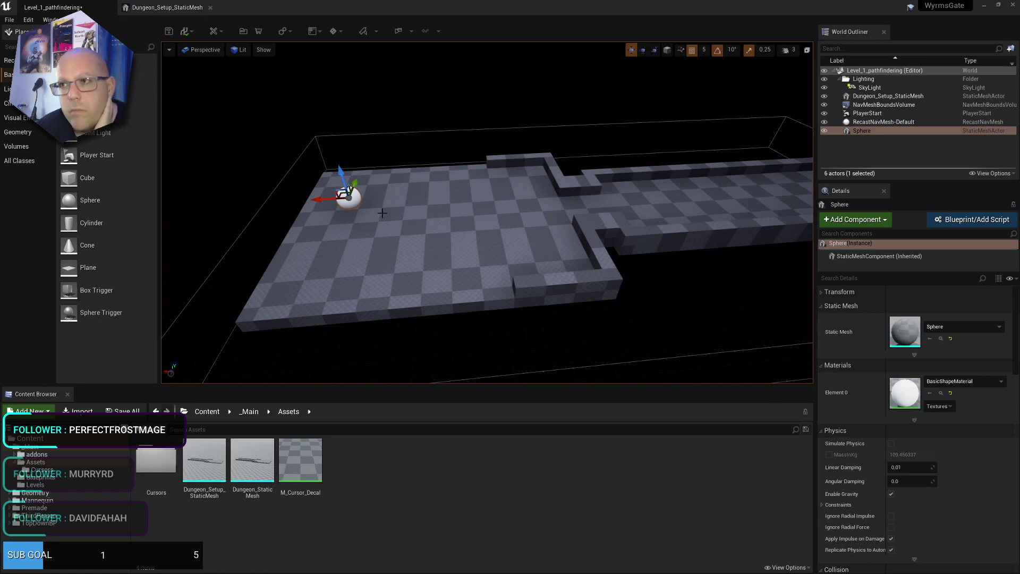
left_click_drag(338, 175, 337, 183)
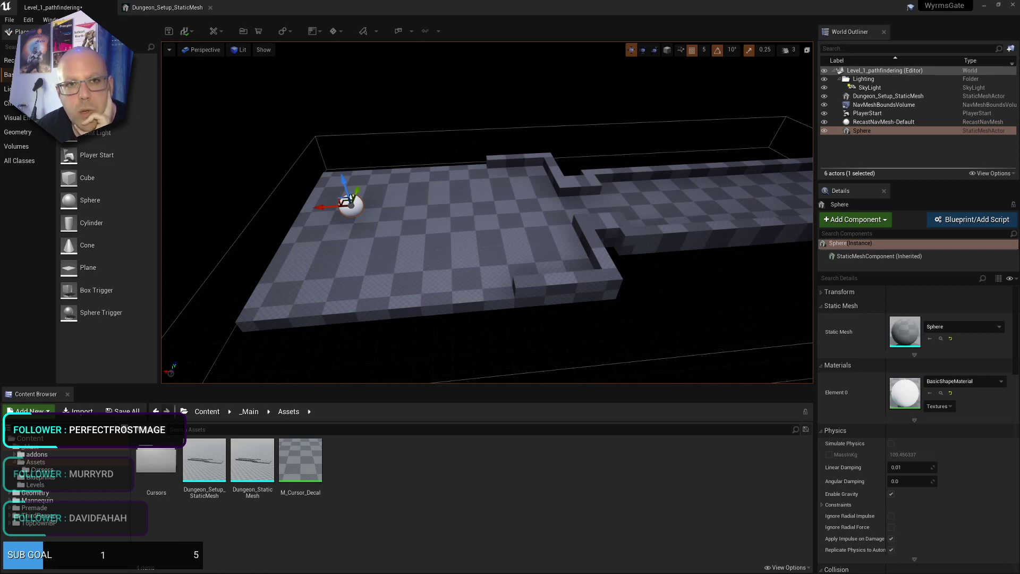
Send a ':D' message in Discord and return to the Unreal editor
key("alt+Tab")
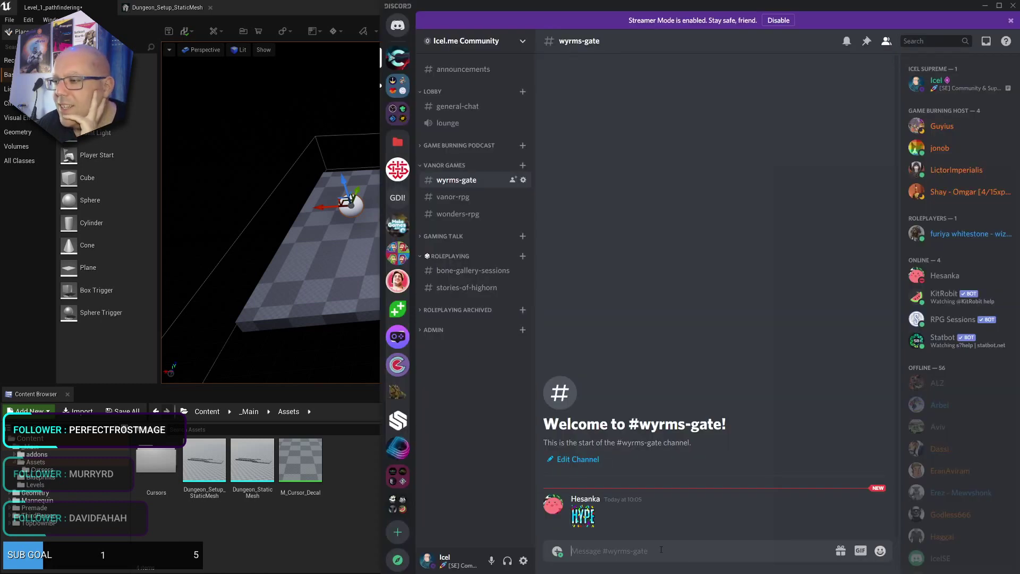
type(":D")
key("Return")
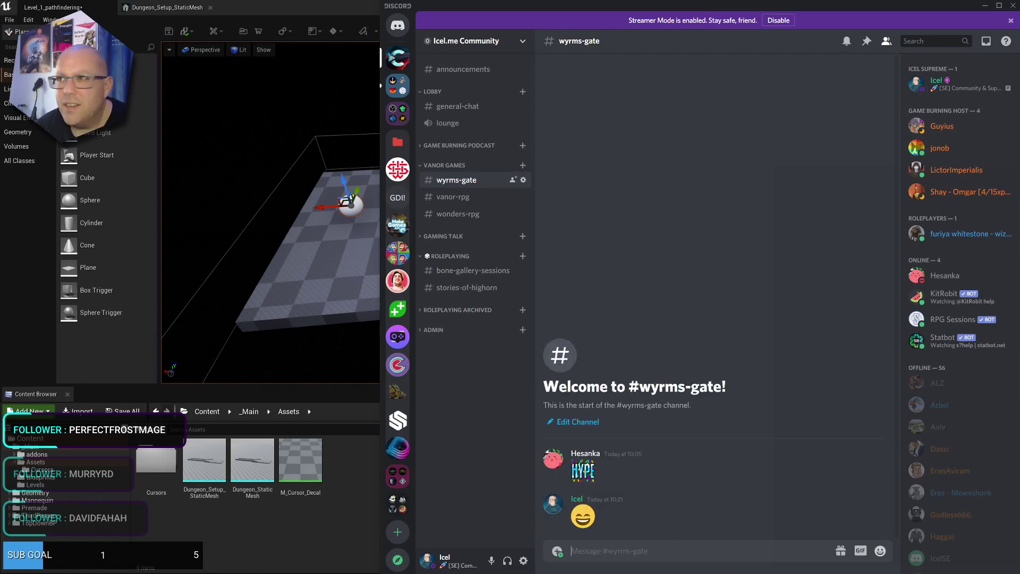
key("alt+Tab")
Delete the test sphere from the level and open the Blueprints content folder
left_click(356, 234)
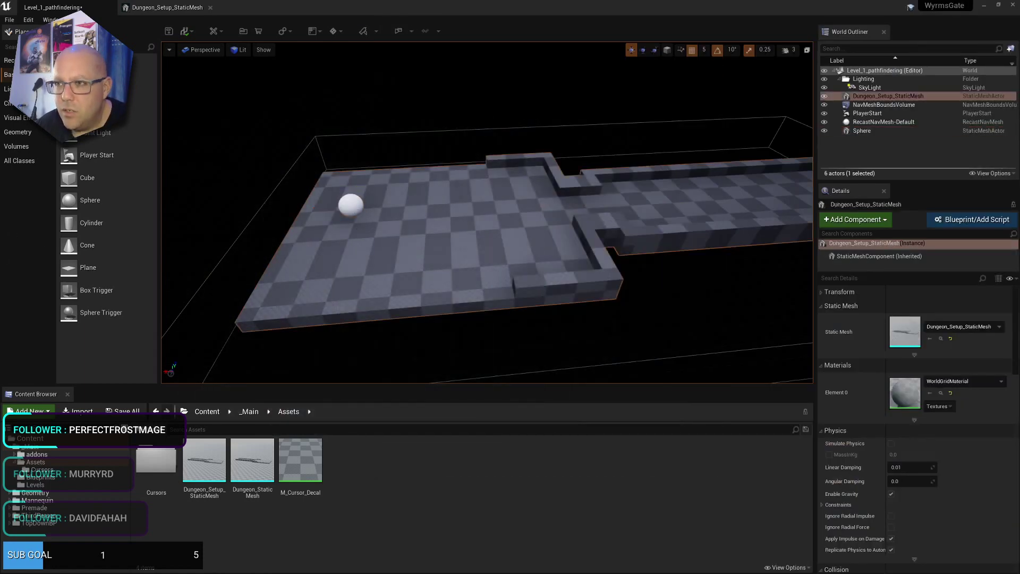
left_click(355, 209)
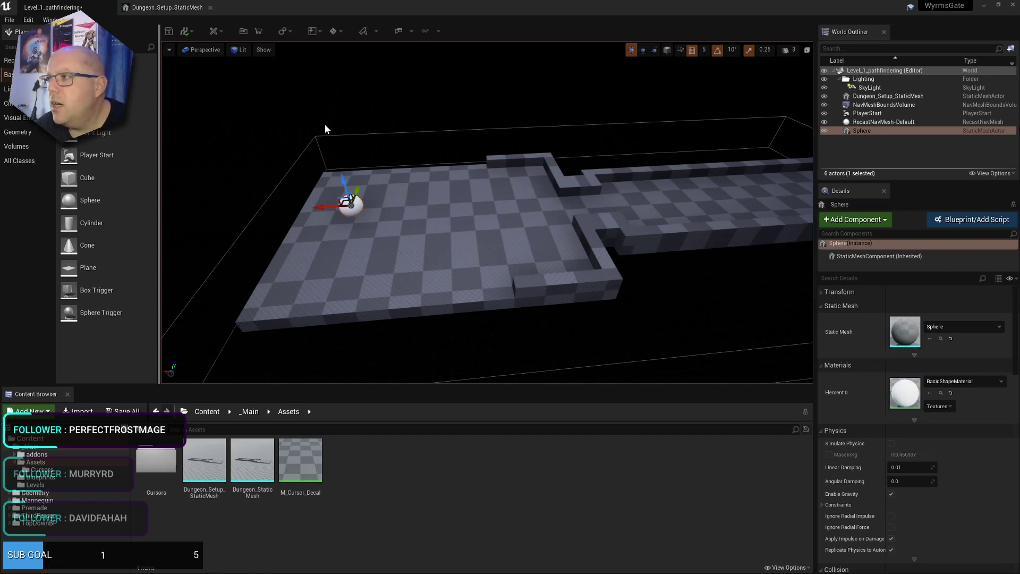
key("Delete")
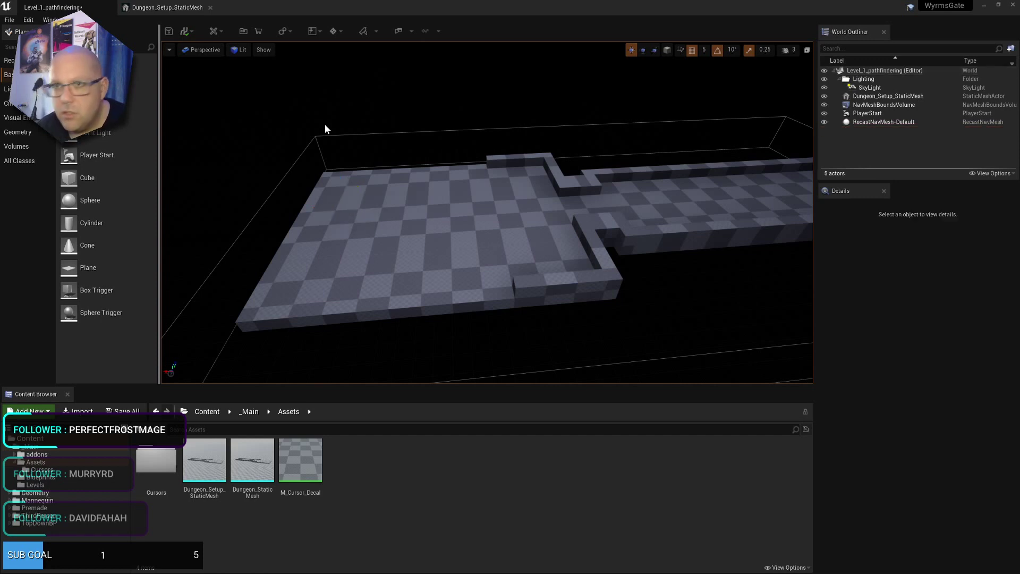
left_click(40, 477)
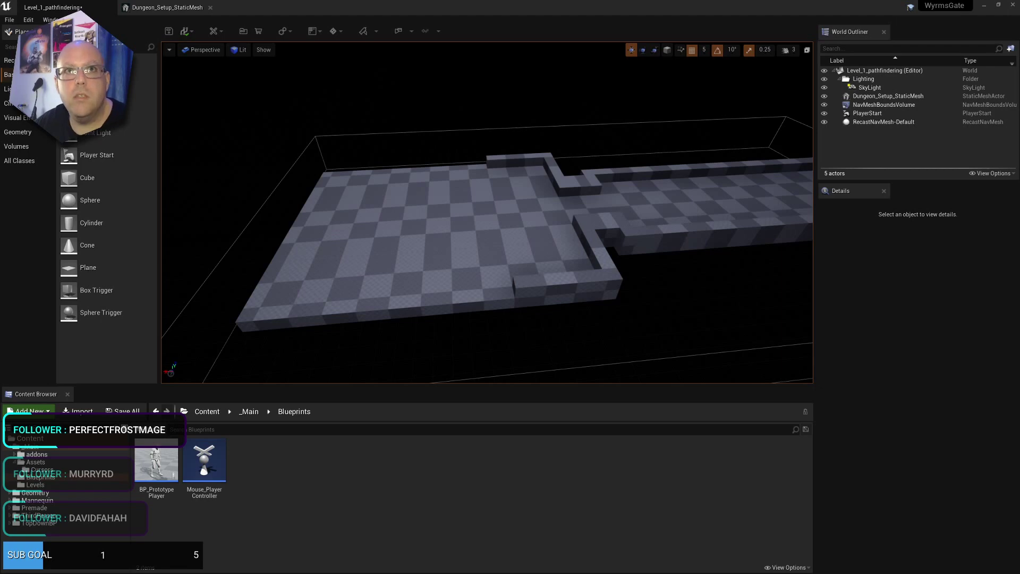
key("alt+Tab")
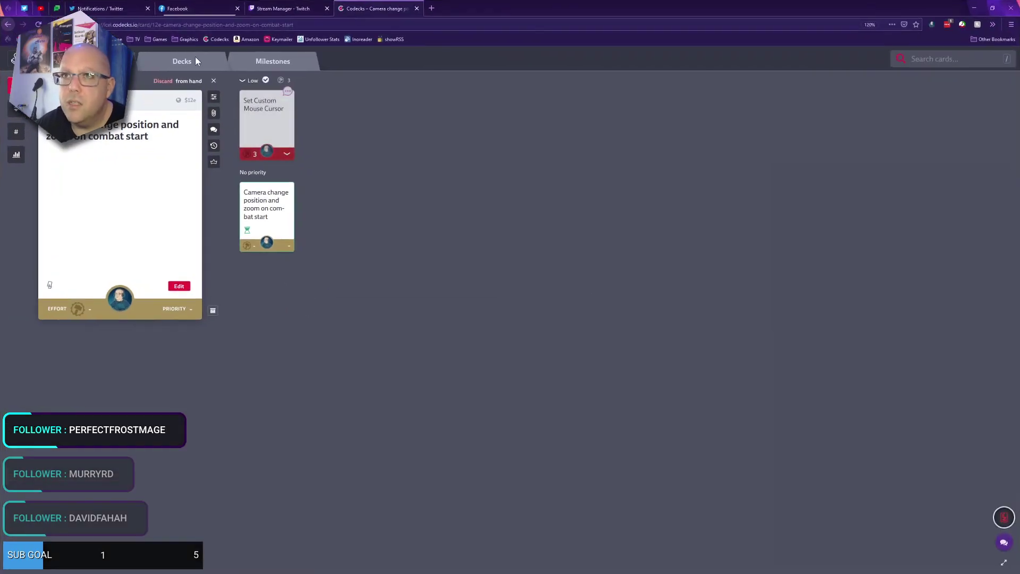
Create a 'Mob free roam #AI' card in the Devs deck with a team member as owner
left_click(184, 61)
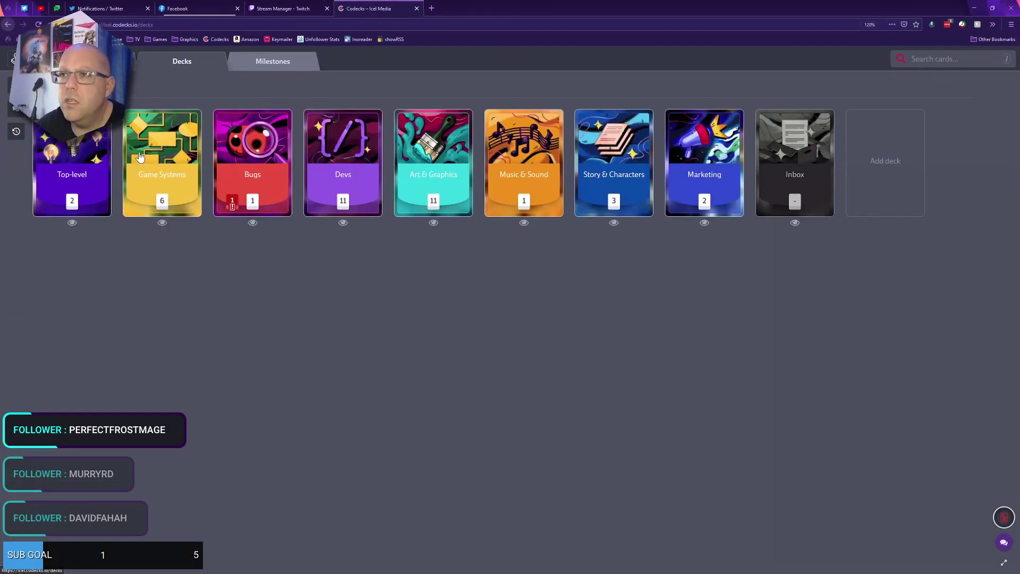
left_click(358, 165)
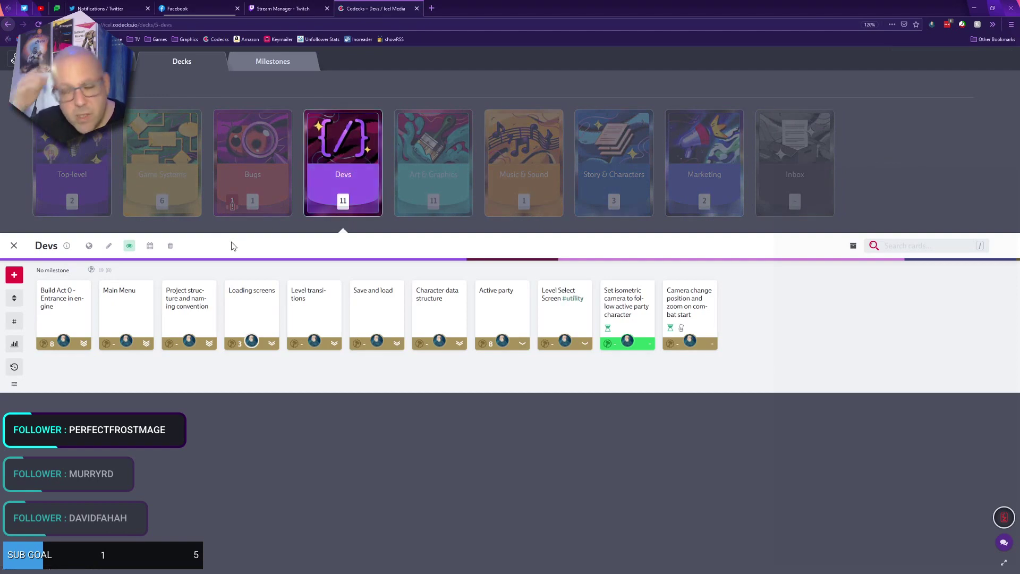
left_click(14, 275)
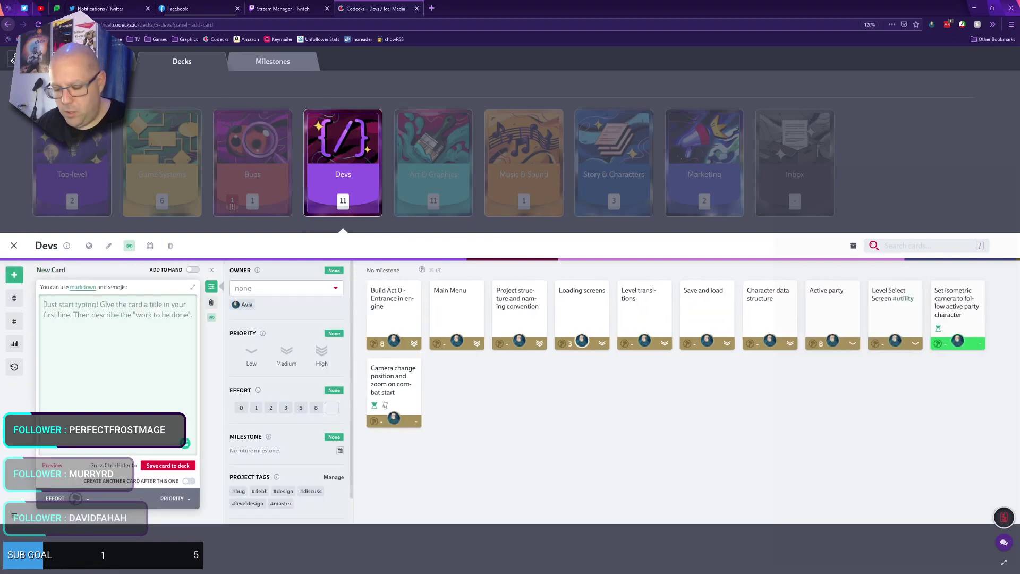
type("AI")
key("BackSpace")
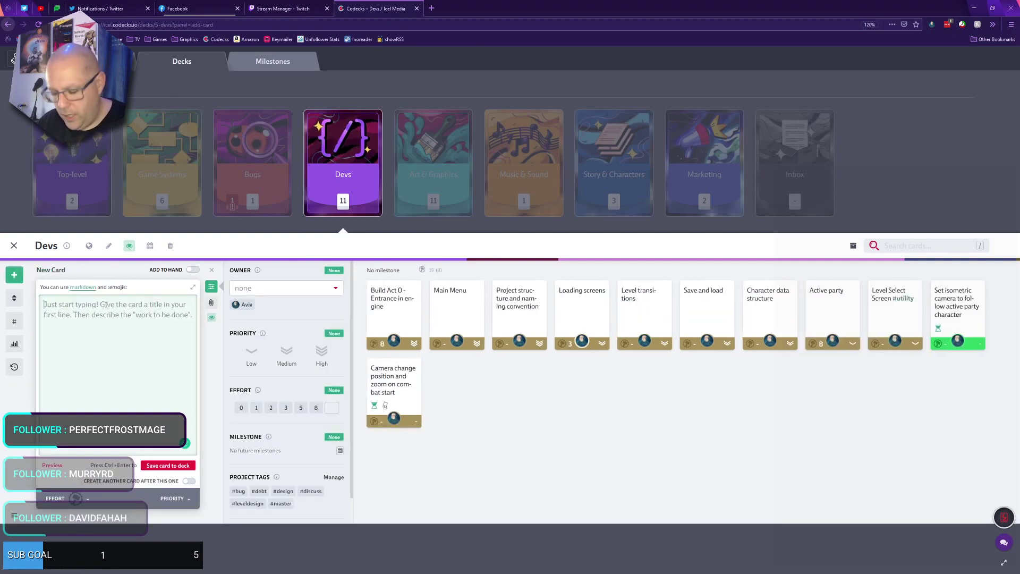
type("Mob free roam")
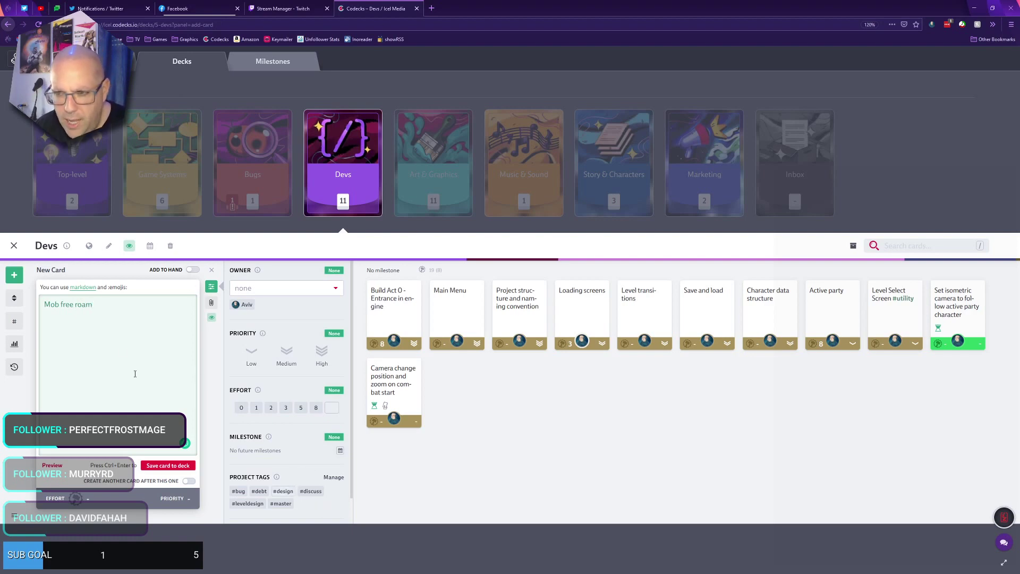
type("#AI")
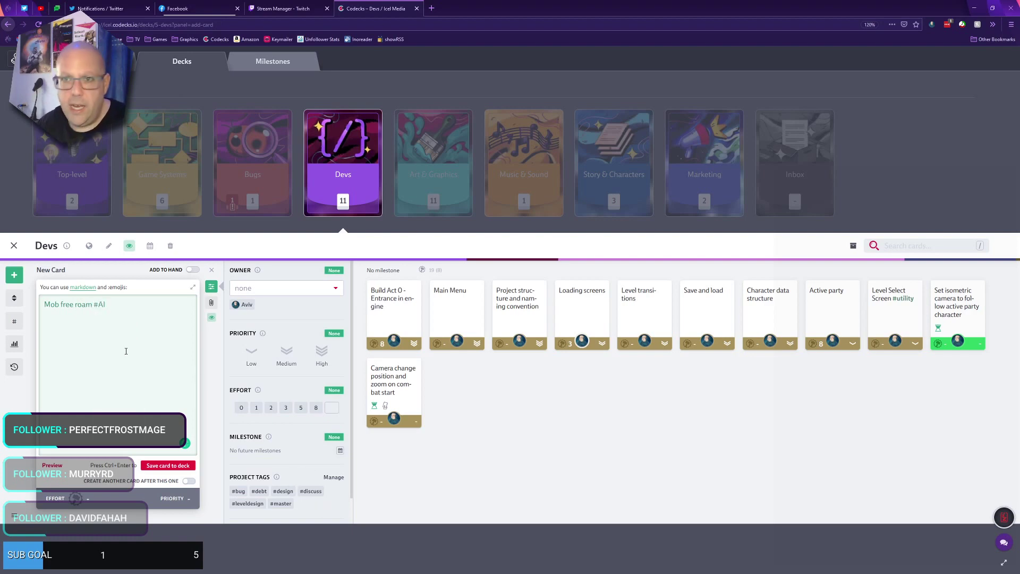
left_click(245, 304)
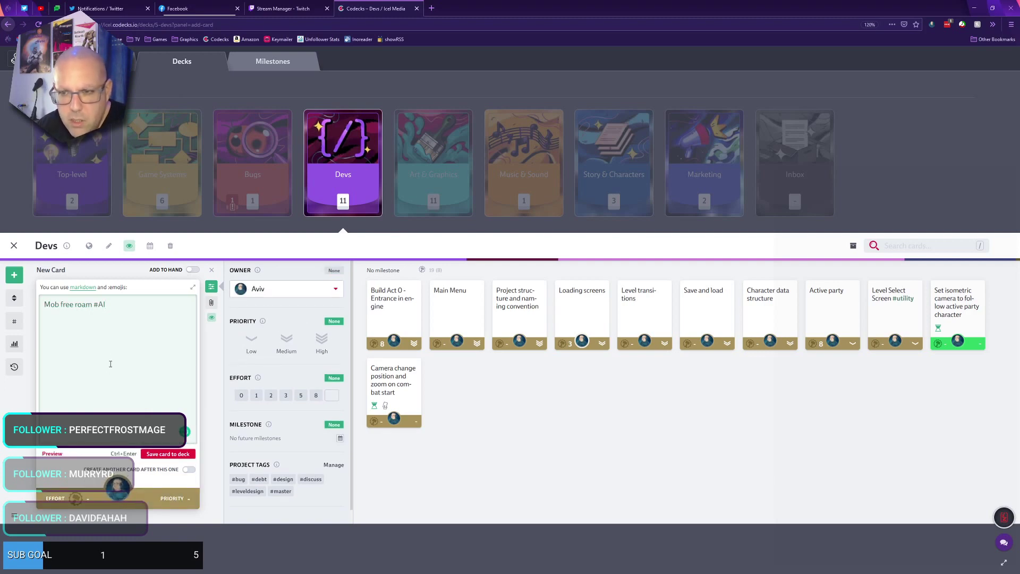
left_click(159, 455)
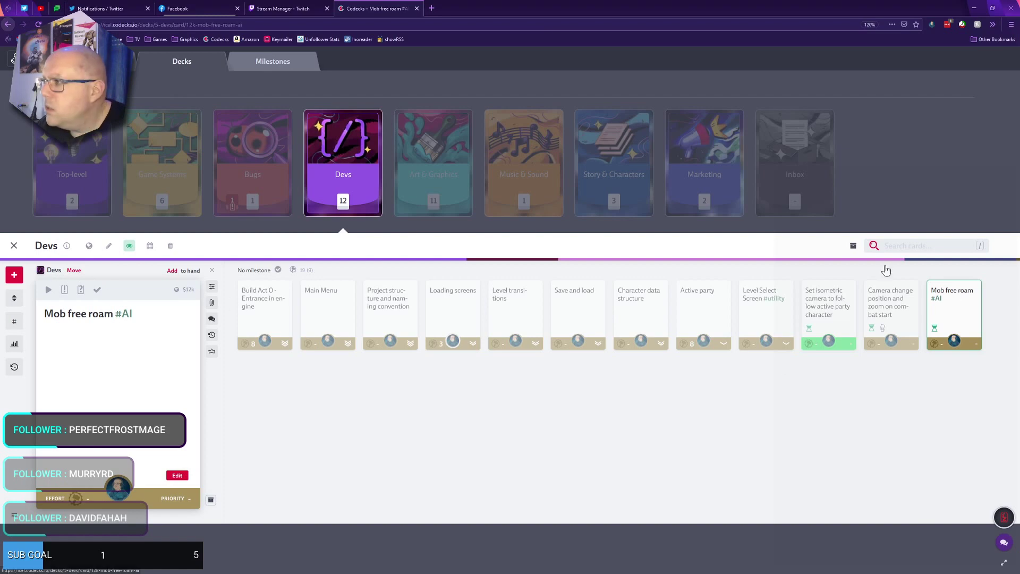
left_click_drag(936, 342, 122, 372)
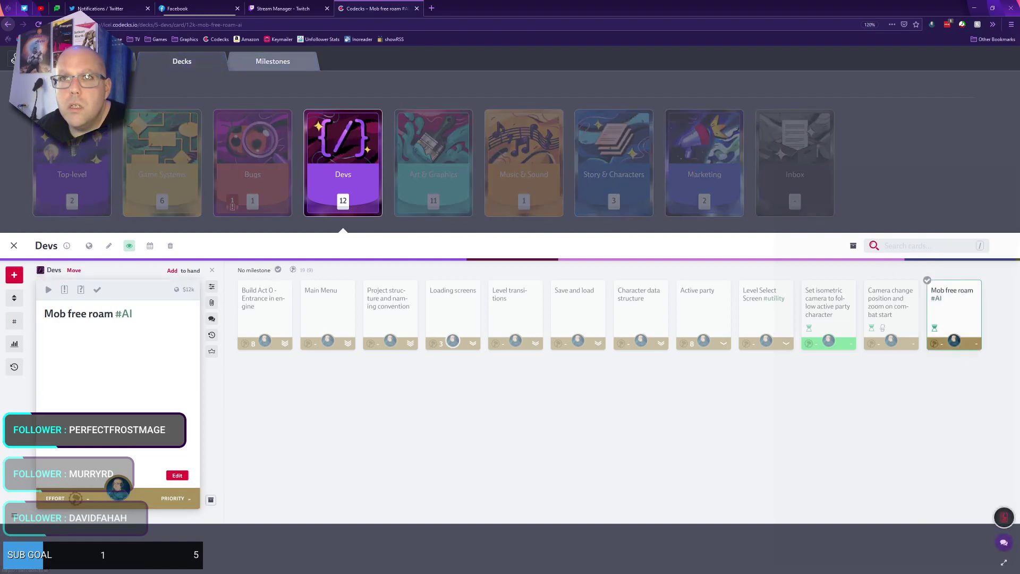
key("Escape")
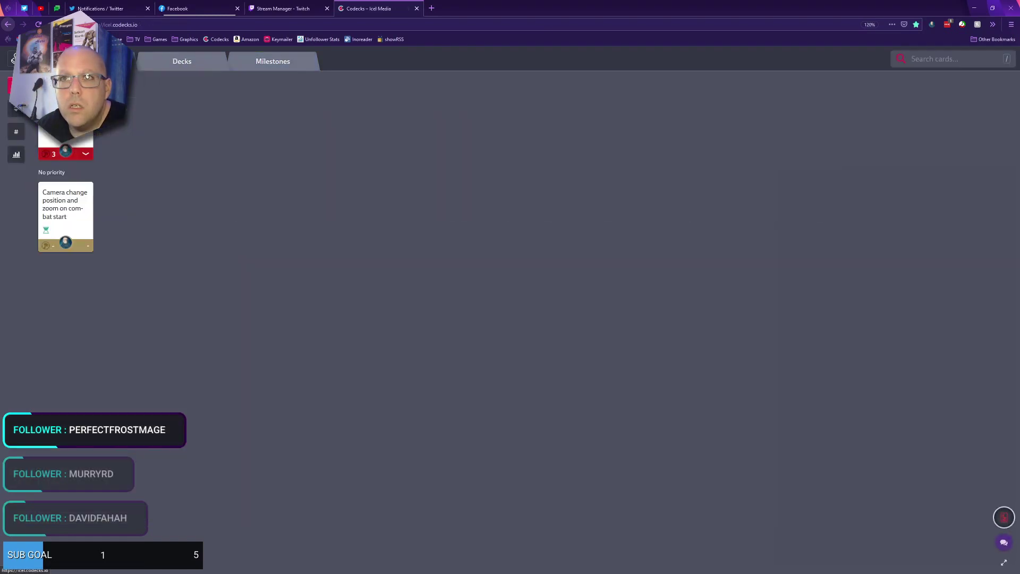
Drag the 'Mob free roam #AI' card from the Devs deck into the hand
left_click(183, 62)
left_click(317, 162)
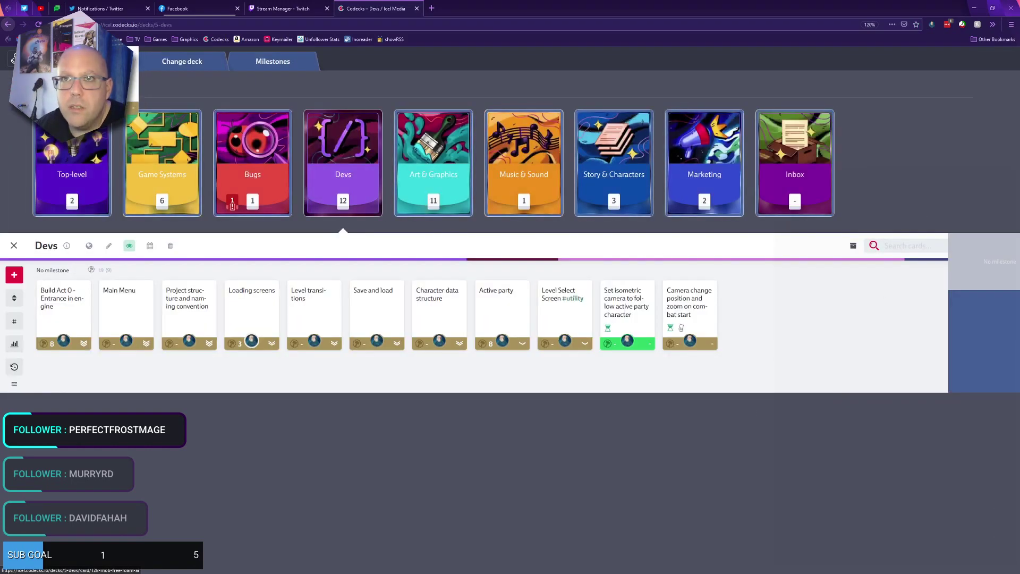
left_click_drag(752, 313, 1004, 518)
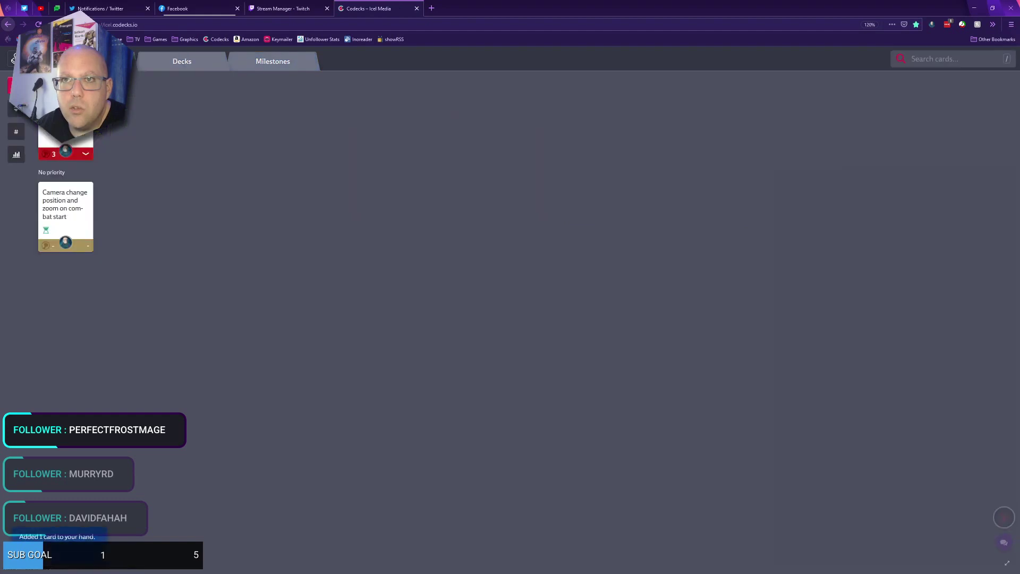
Review the camera and Mob free roam cards in the hand, then close the detail panel
left_click(74, 202)
key("Escape")
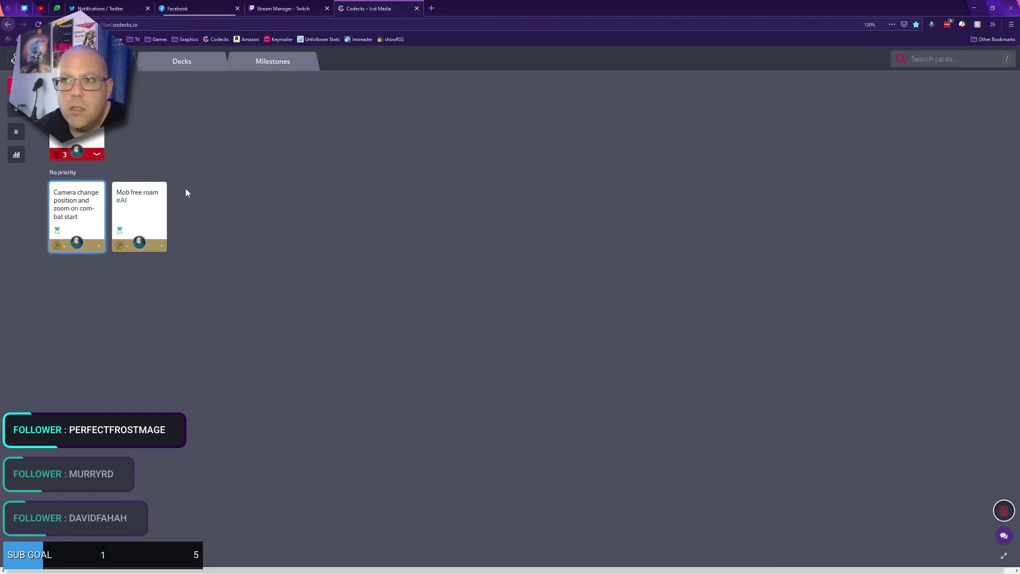
left_click(39, 184)
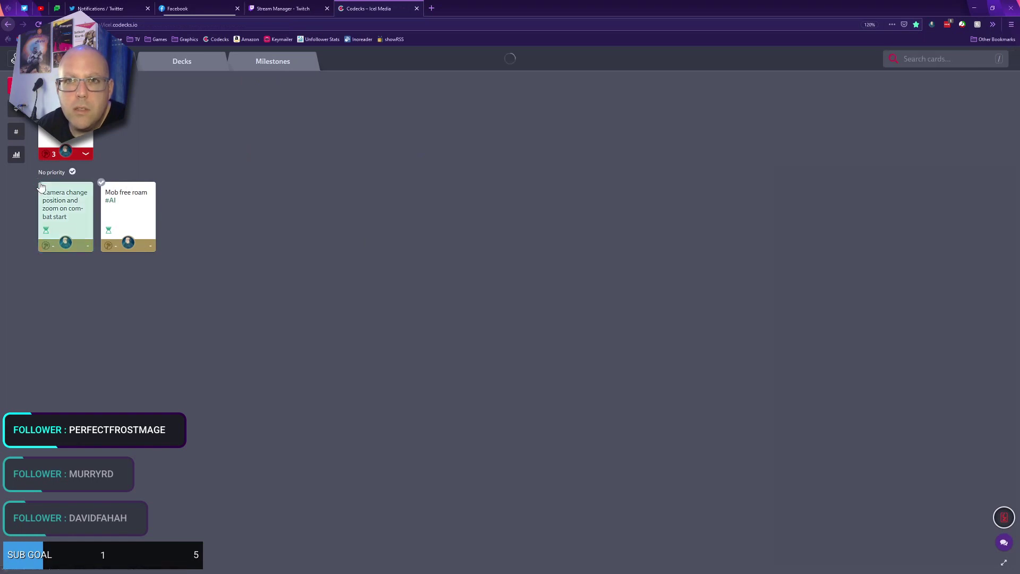
left_click(101, 182)
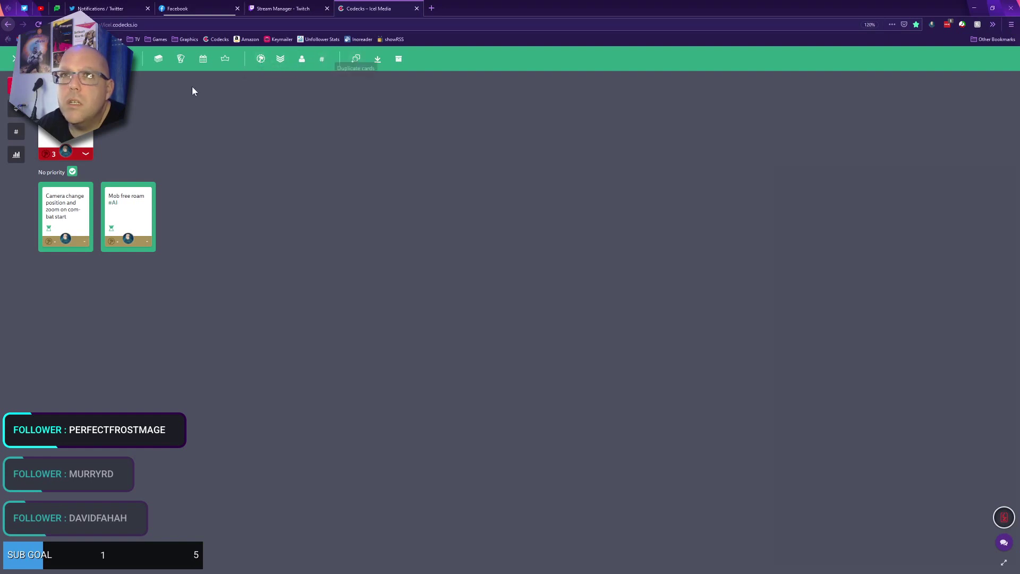
key("Escape")
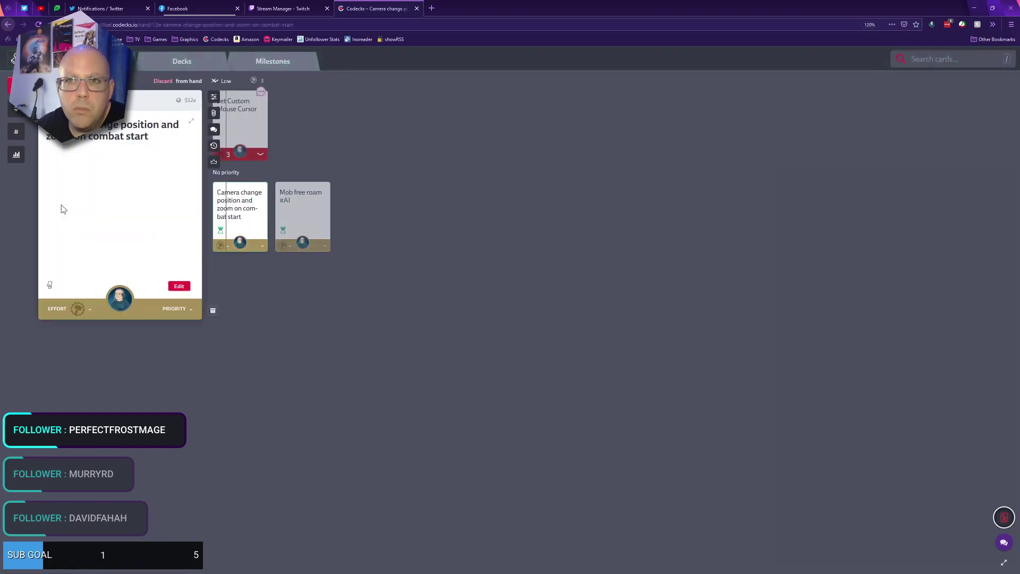
left_click(62, 205)
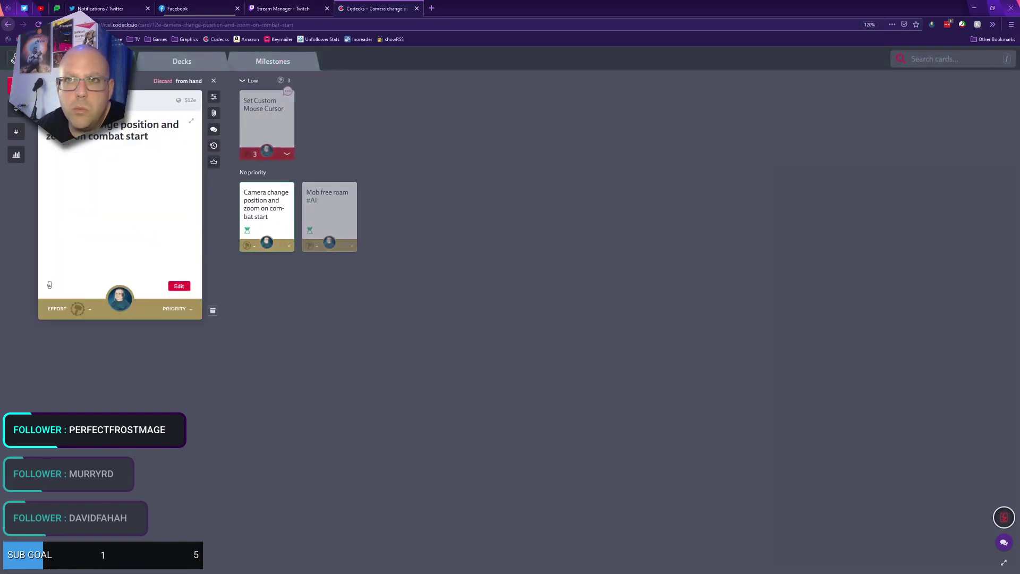
left_click(325, 200)
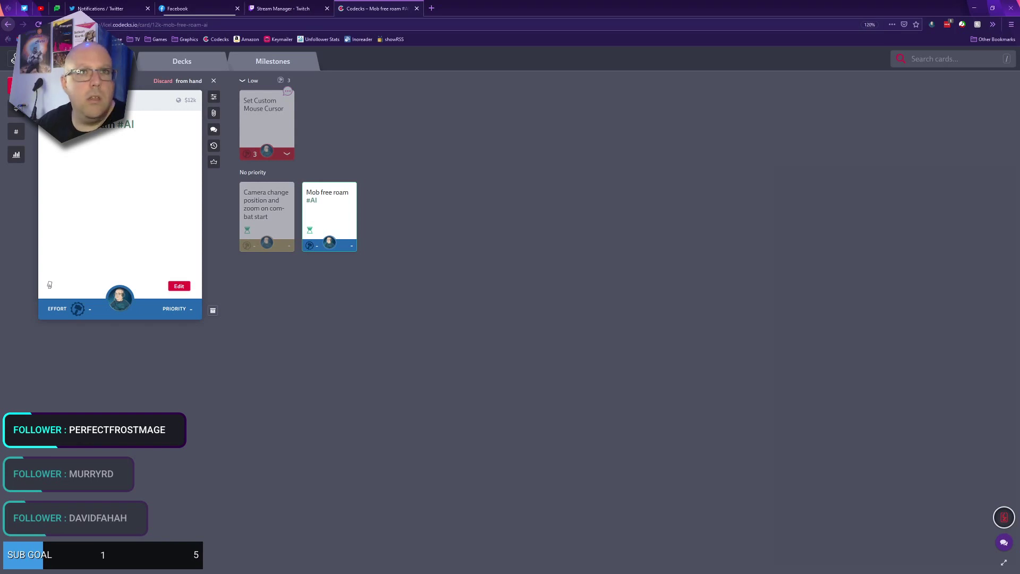
left_click(524, 193)
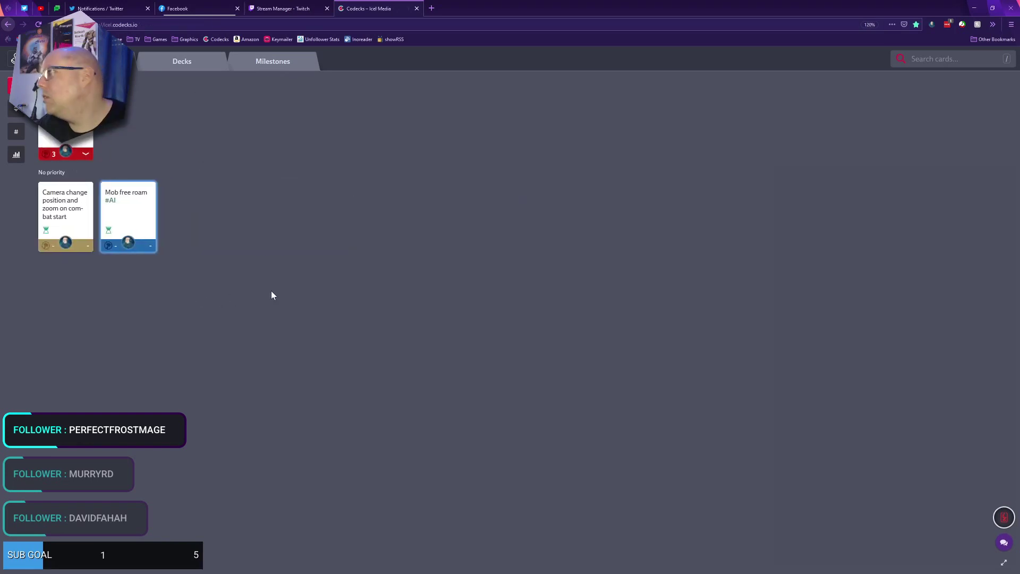